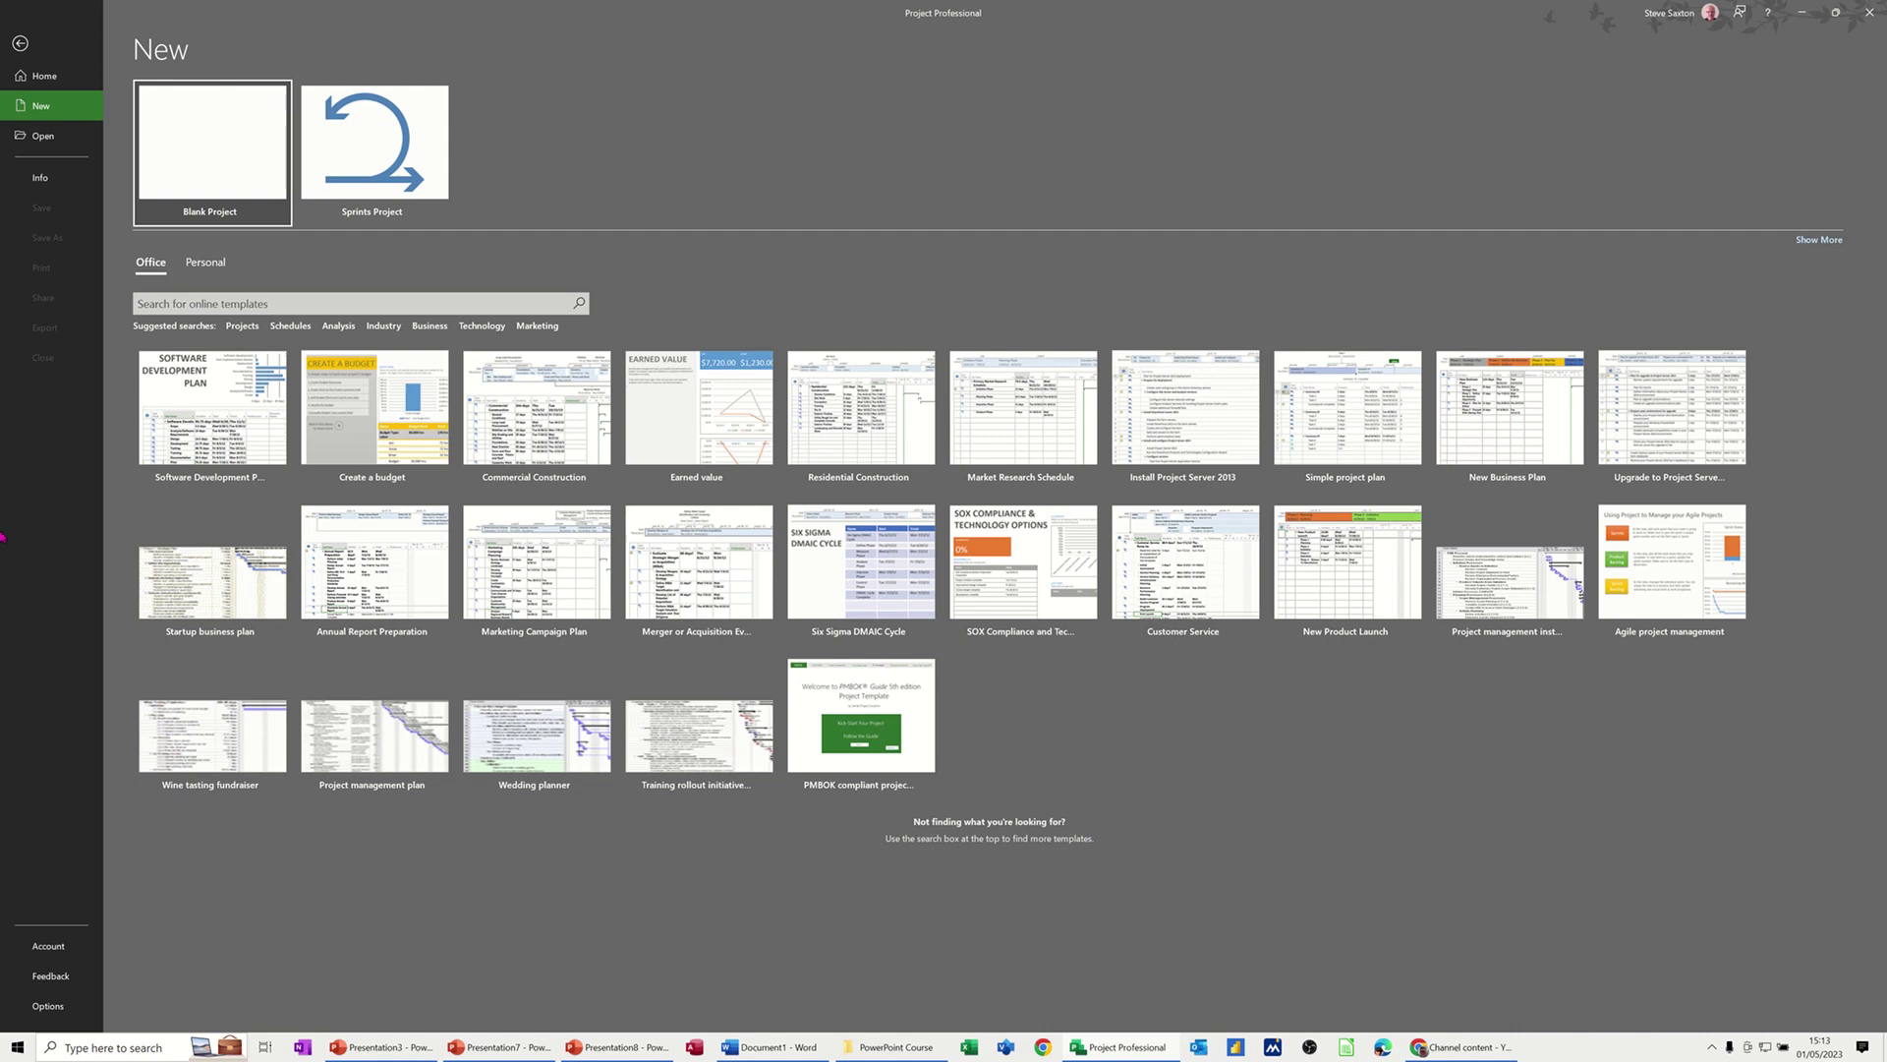
Step: Choose Blank Project from the File > New page
{"action": "left_click", "coordinate": [215, 169]}
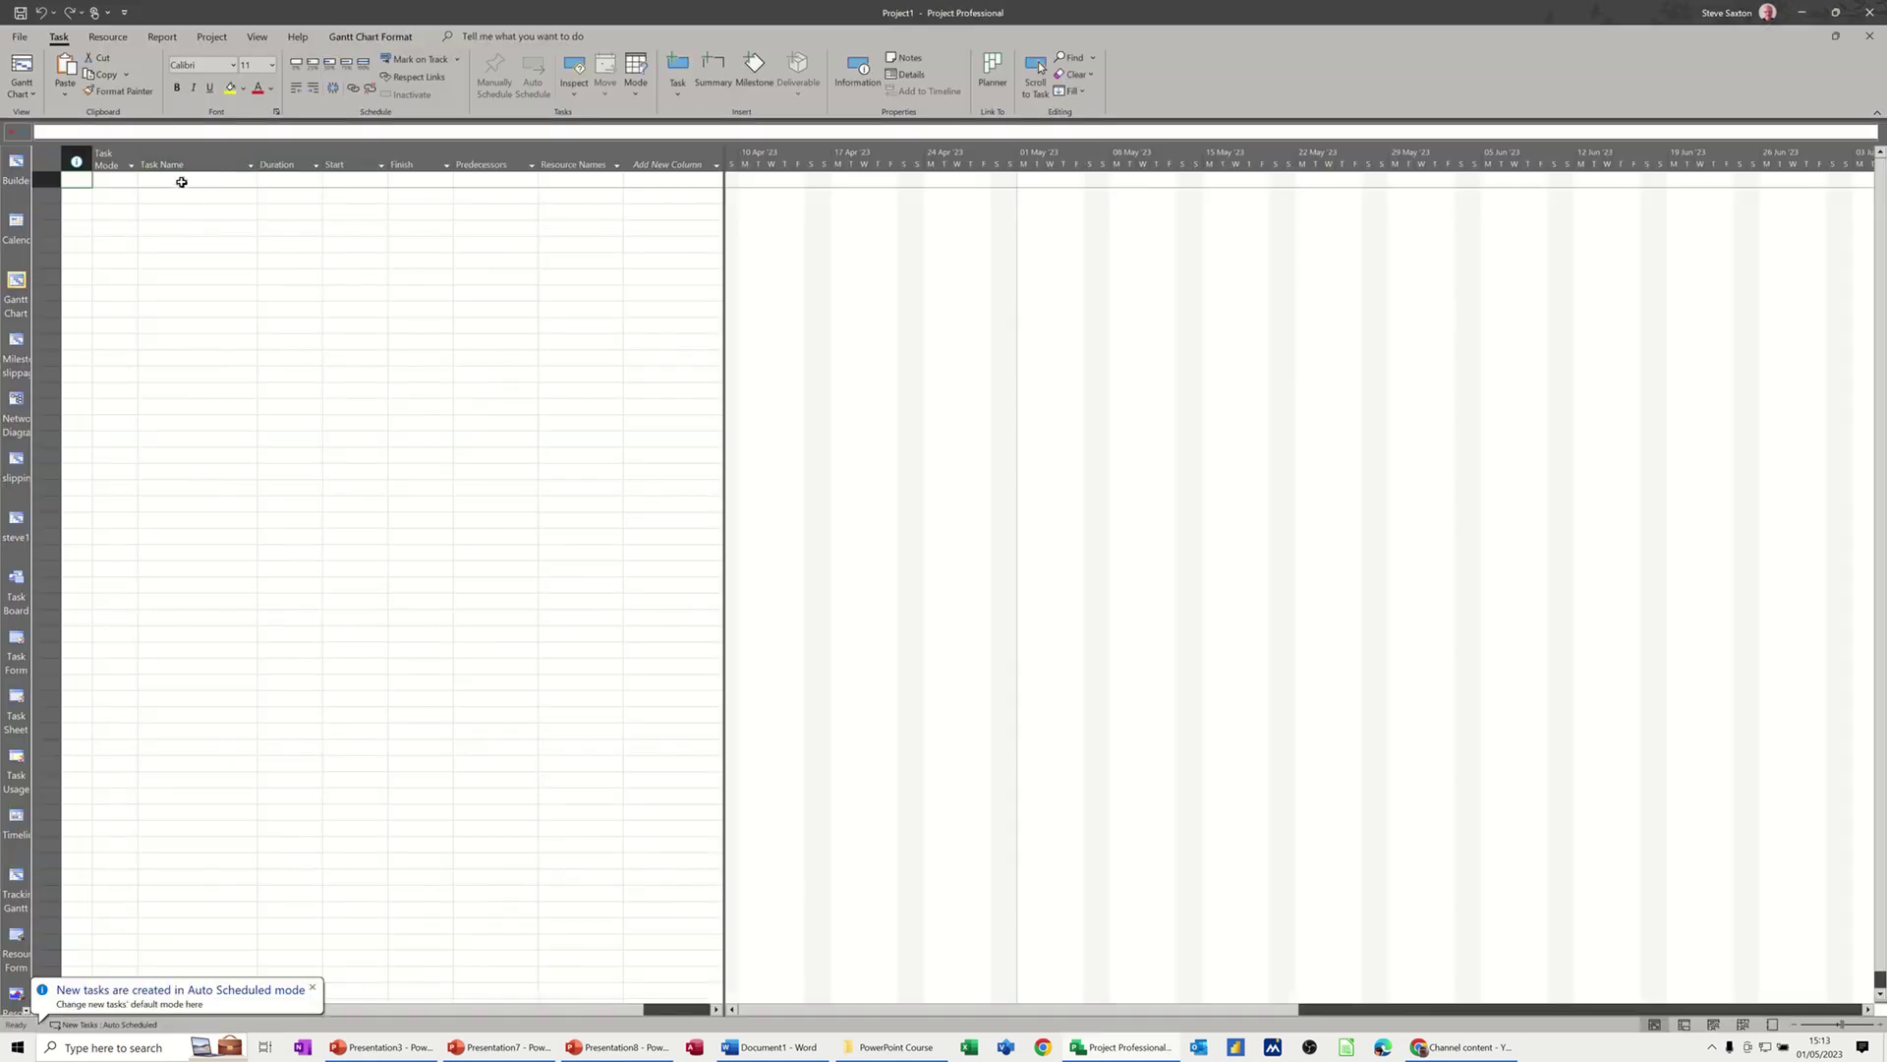
Step: Enter seven tasks: Making Tea, Fill Kettle, Boil the Kettle, Pre Cups, Pour Water, Brew, Drink
{"action": "left_click", "coordinate": [181, 182]}
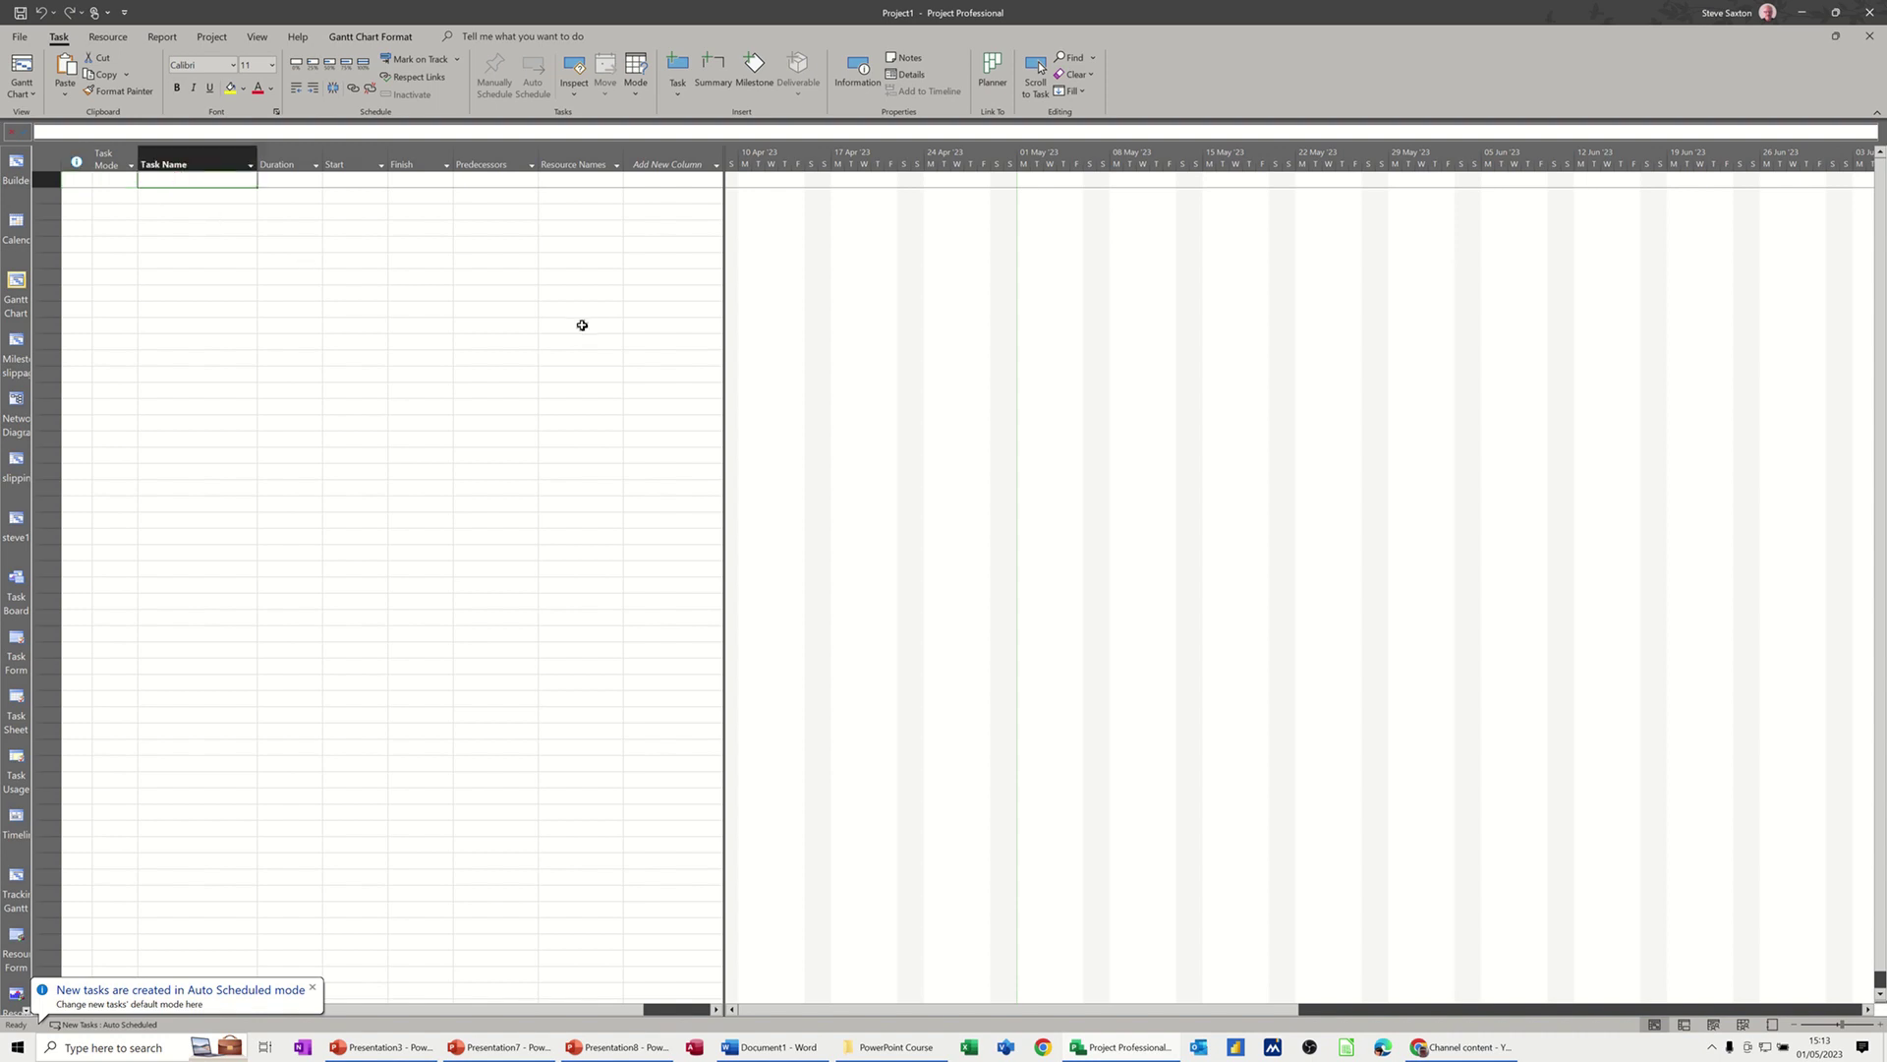
{"action": "type", "text": "Making Tea"}
{"action": "key", "text": "Return"}
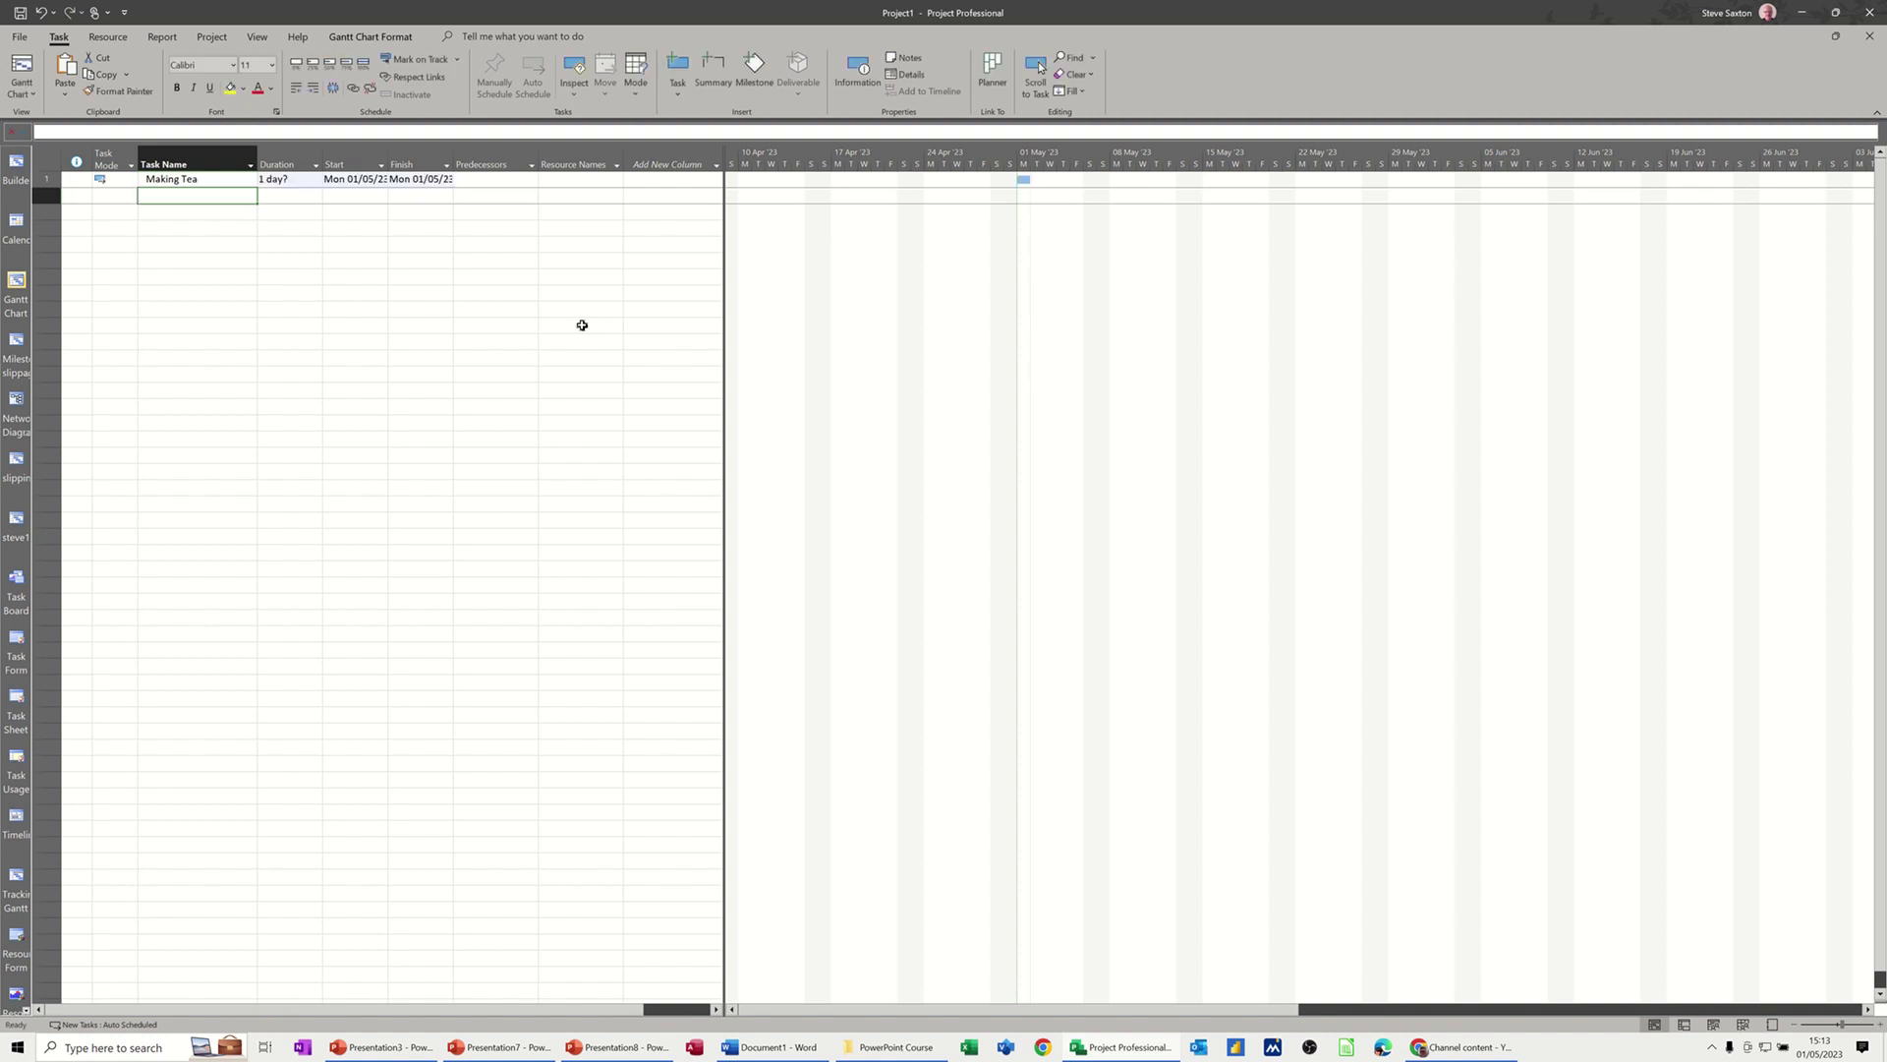
{"action": "type", "text": "Fill K"}
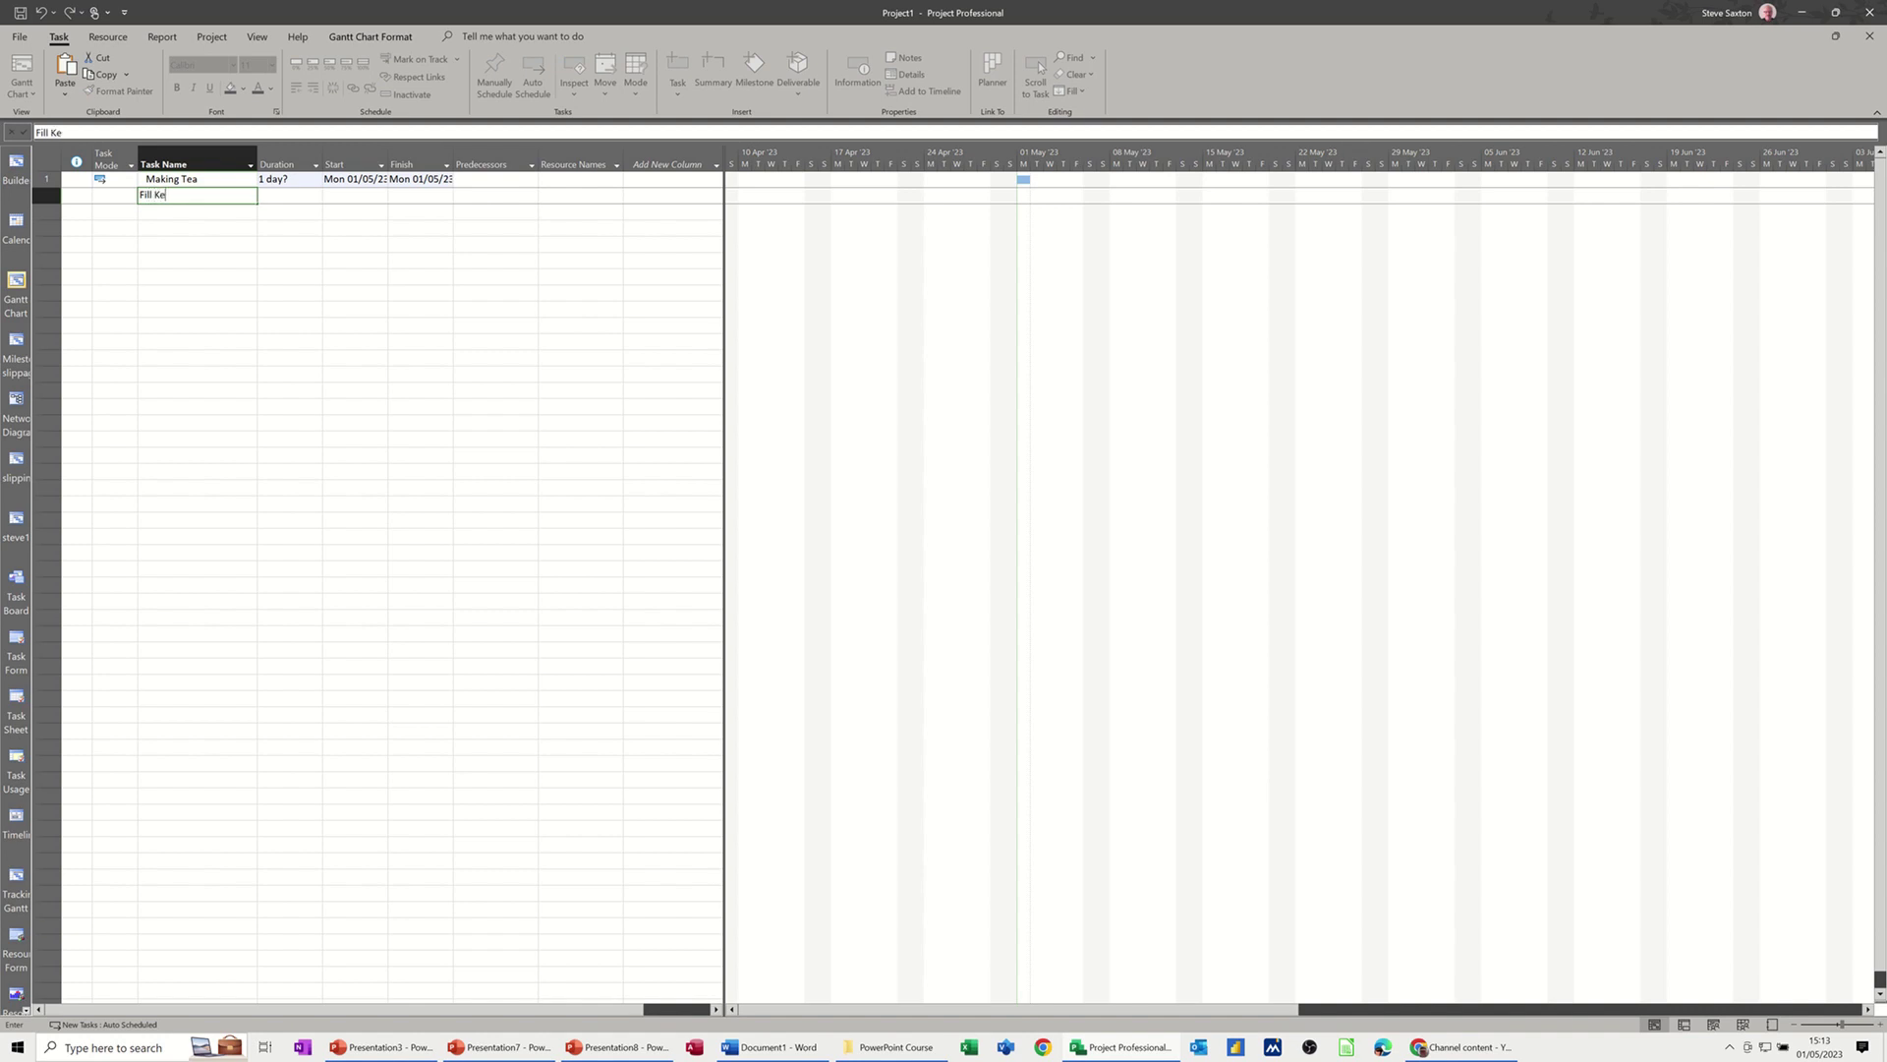
{"action": "type", "text": "e"}
{"action": "key", "text": "Return"}
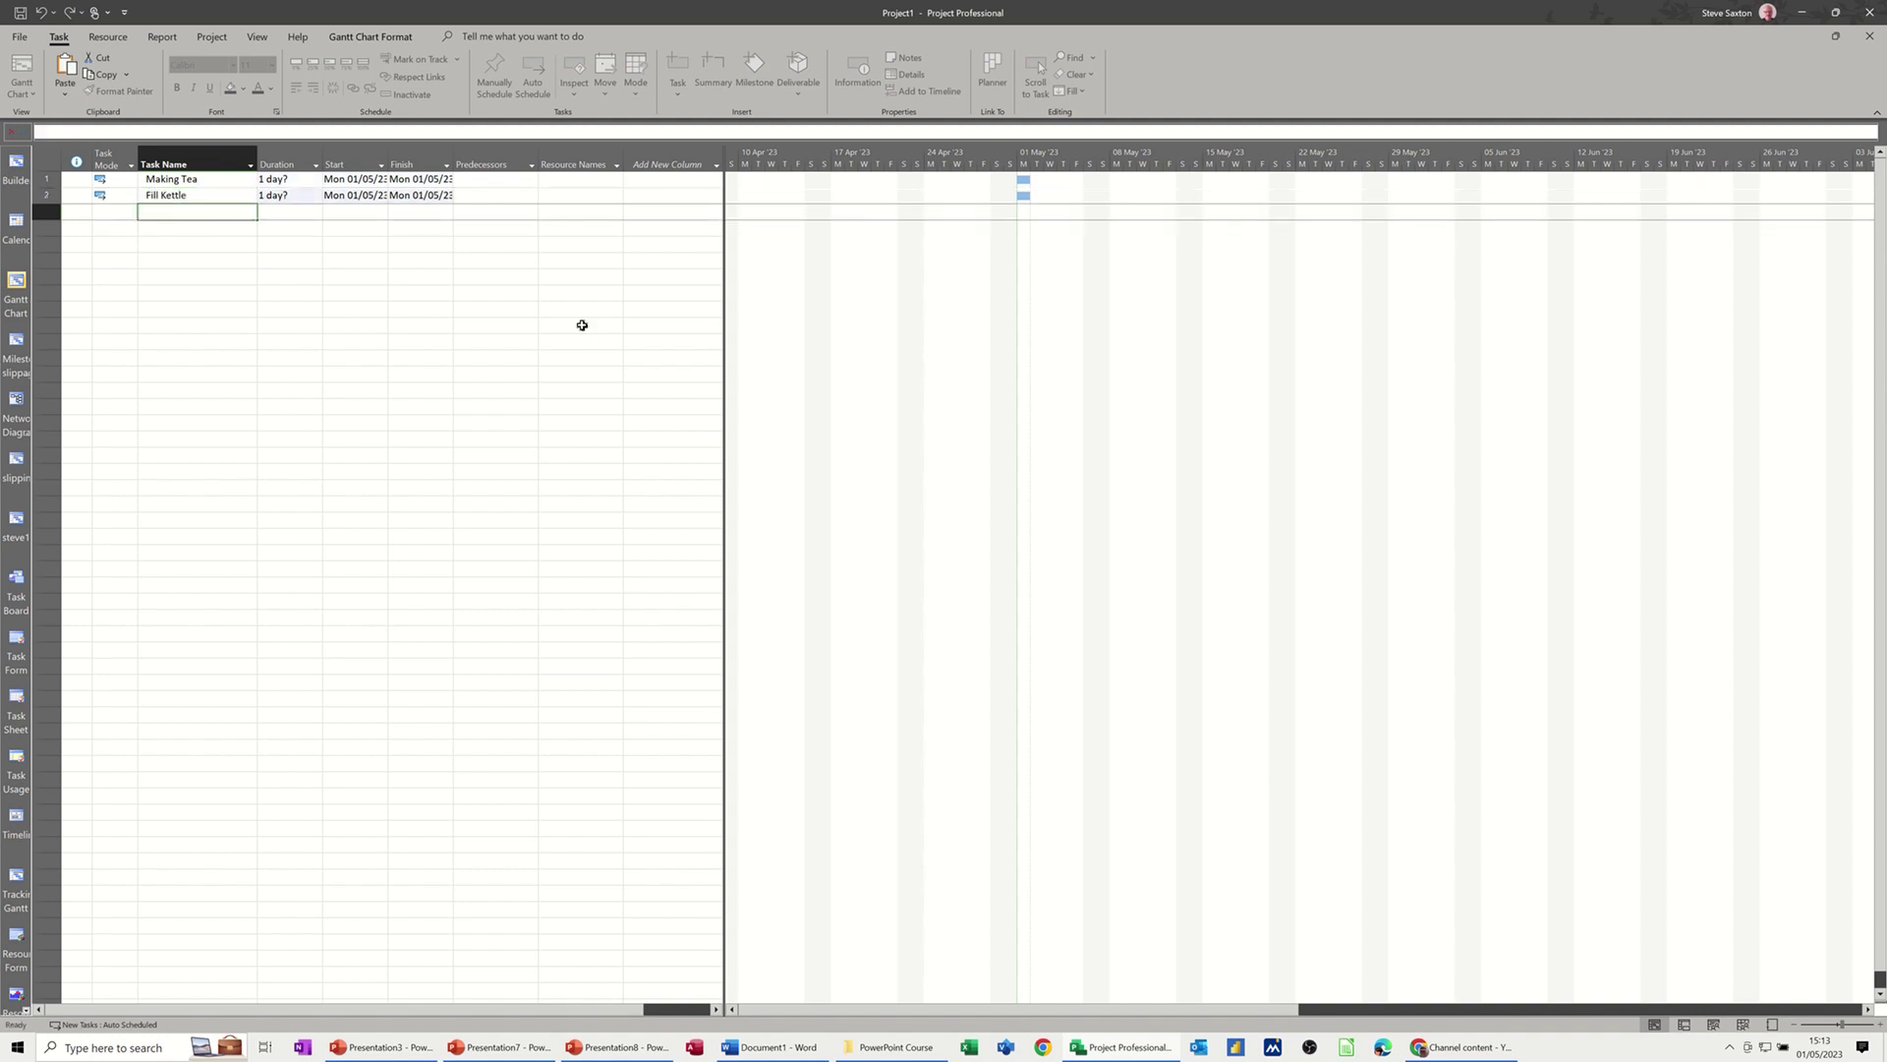
{"action": "type", "text": "Boil "}
{"action": "type", "text": "the K"}
{"action": "type", "text": "ett"}
{"action": "type", "text": "le"}
{"action": "key", "text": "Return"}
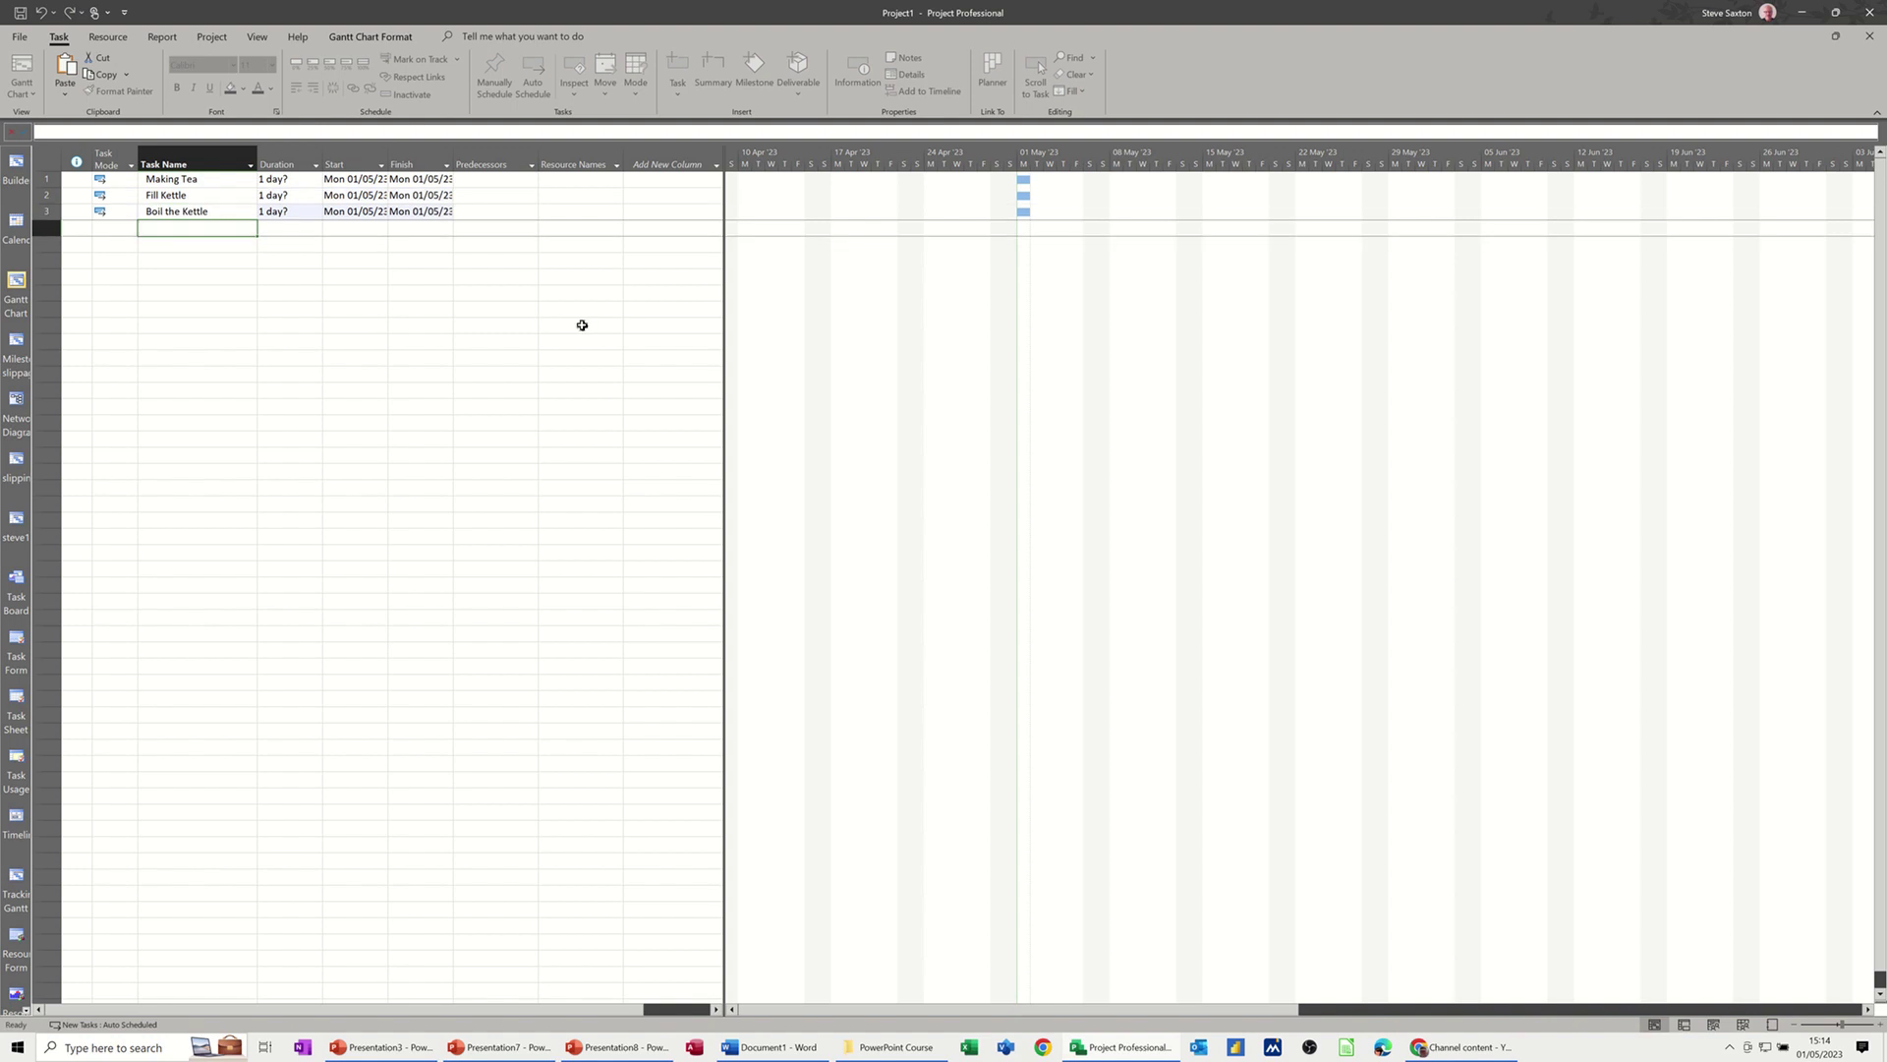
{"action": "type", "text": "Pre Cu"}
{"action": "type", "text": "ps"}
{"action": "key", "text": "Return"}
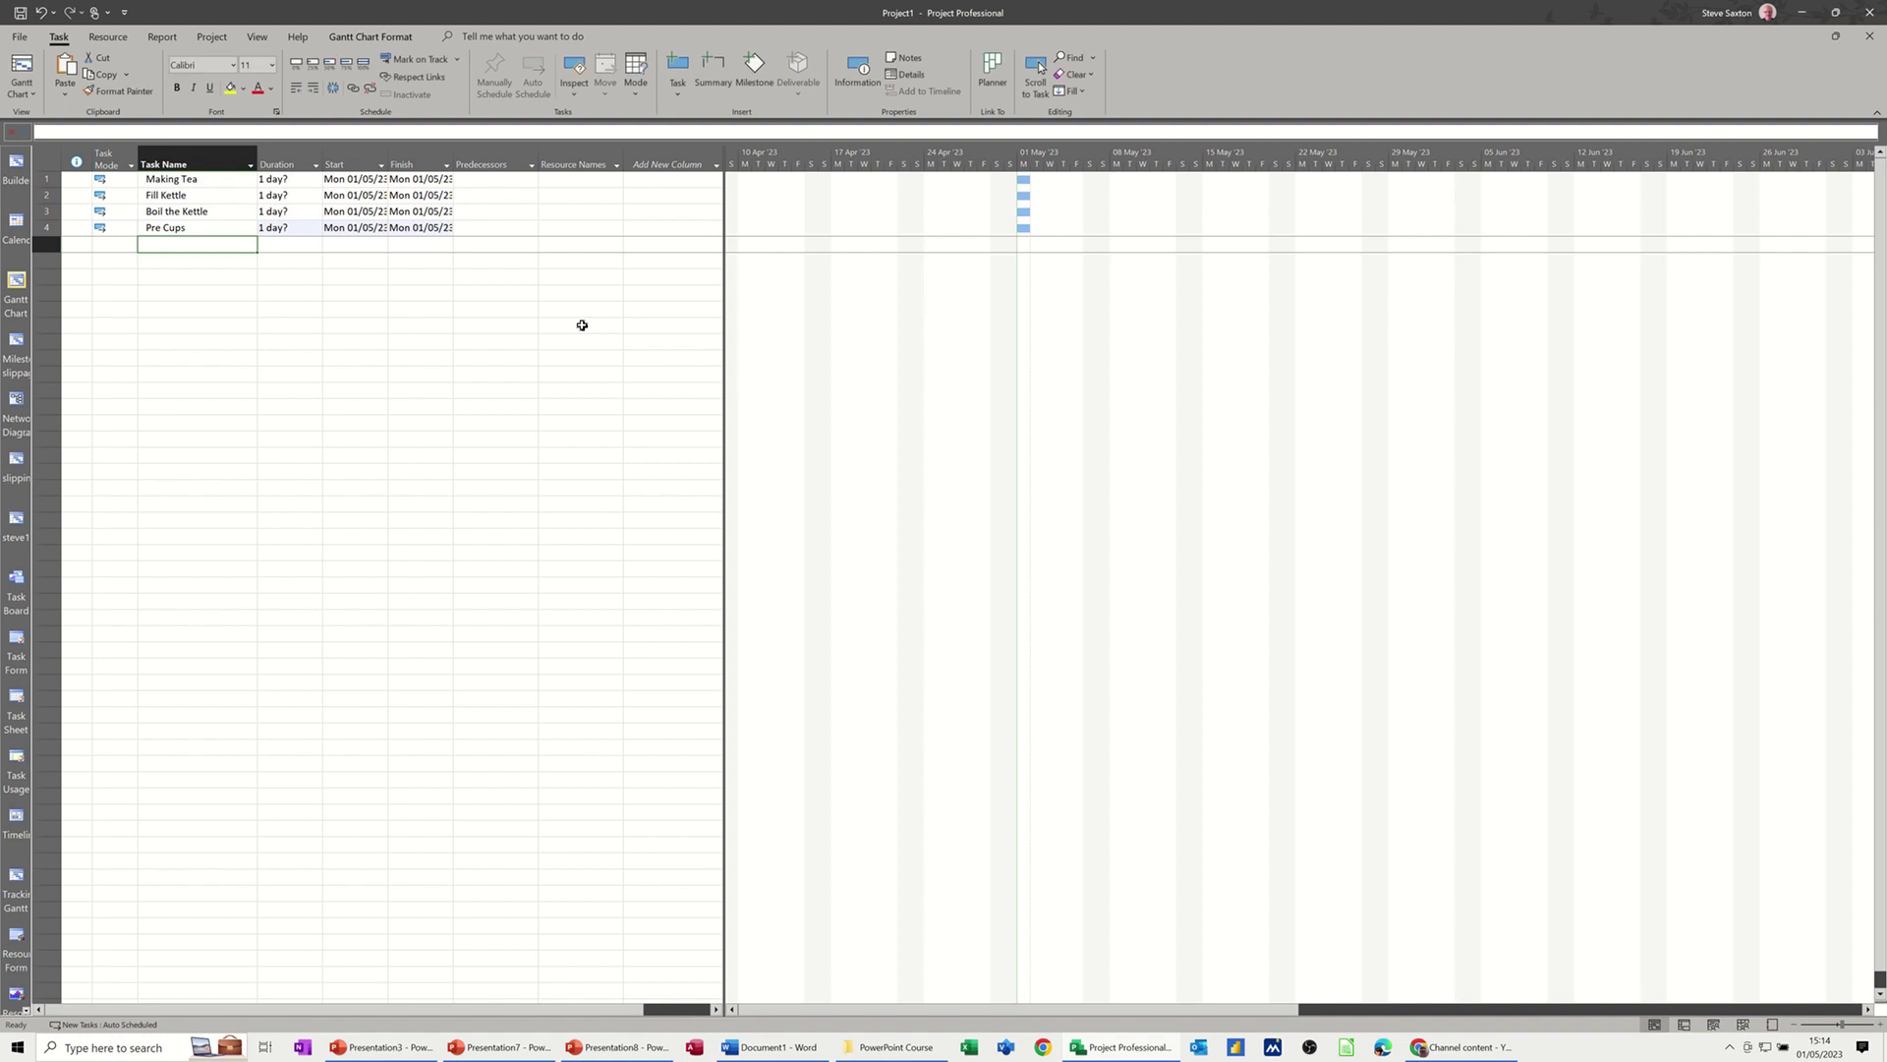
{"action": "type", "text": "Pour"}
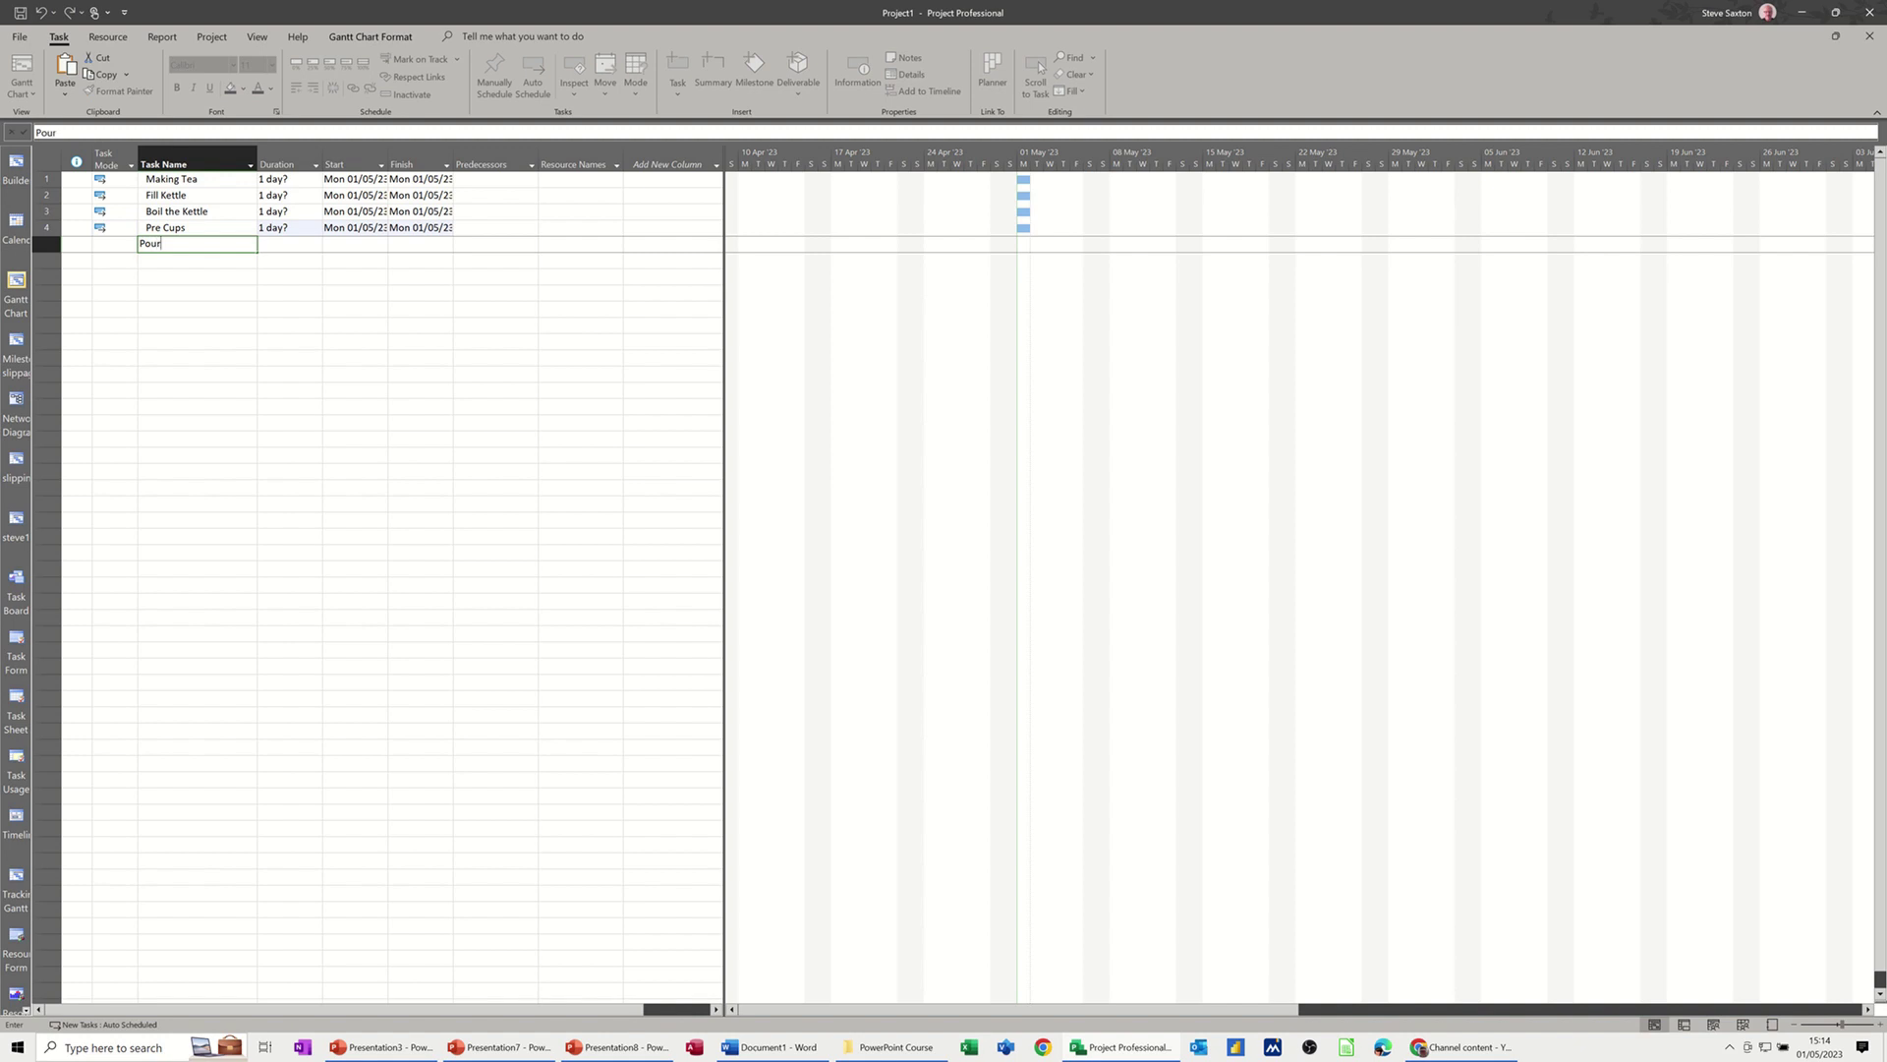
{"action": "type", "text": " Water"}
{"action": "key", "text": "Return"}
{"action": "type", "text": "Brew"}
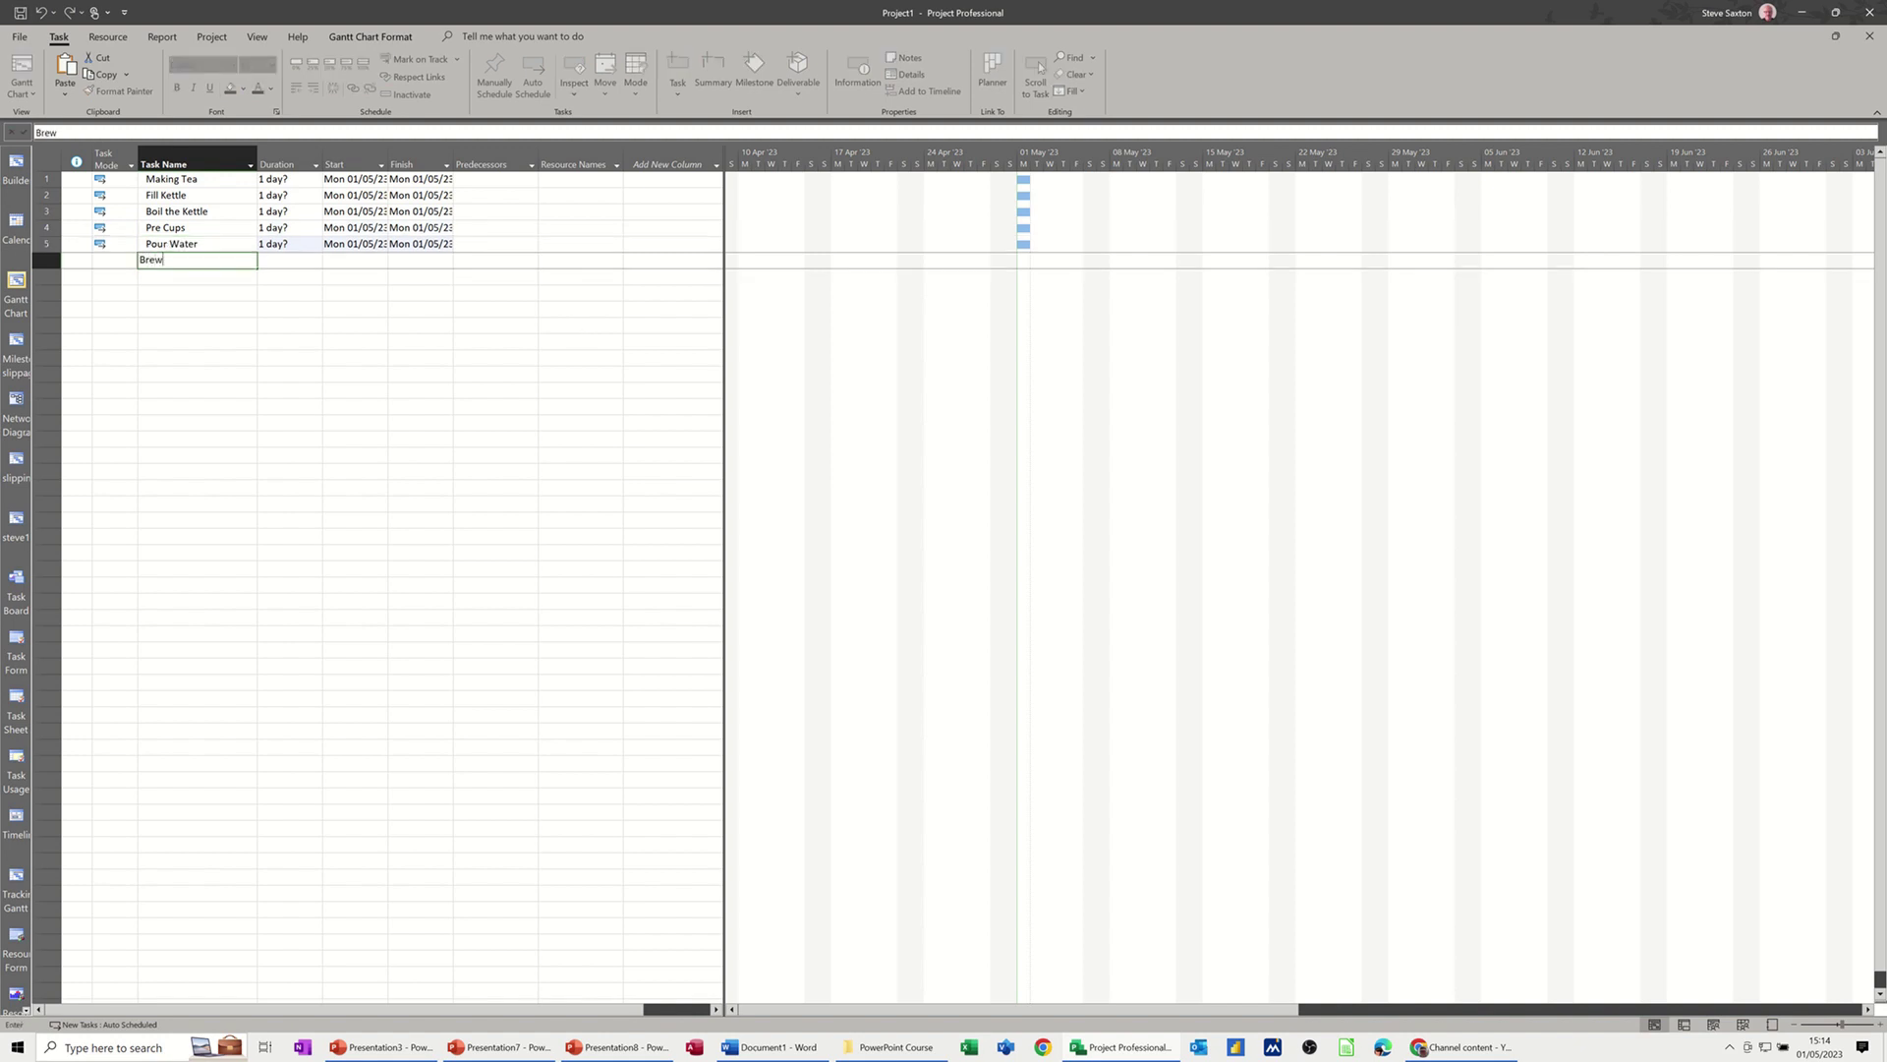
{"action": "key", "text": "Return"}
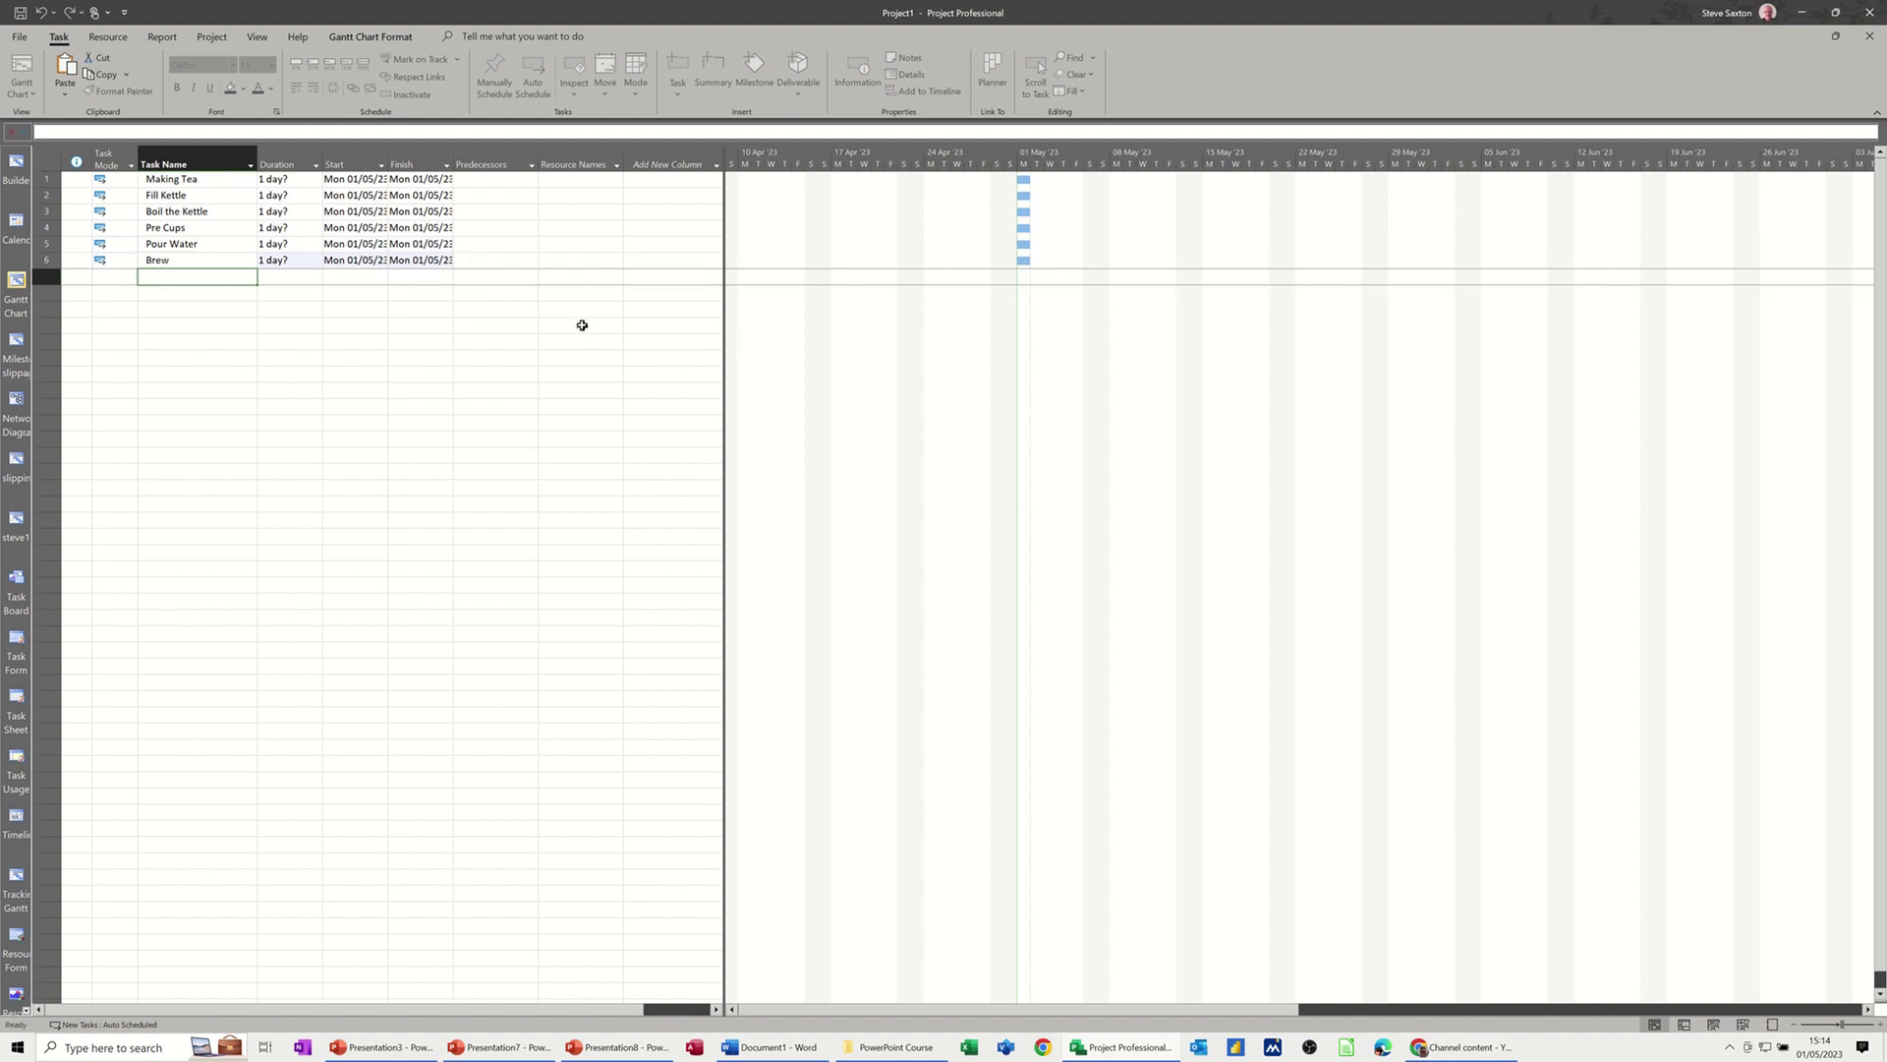
{"action": "type", "text": "Drink"}
{"action": "key", "text": "Return"}
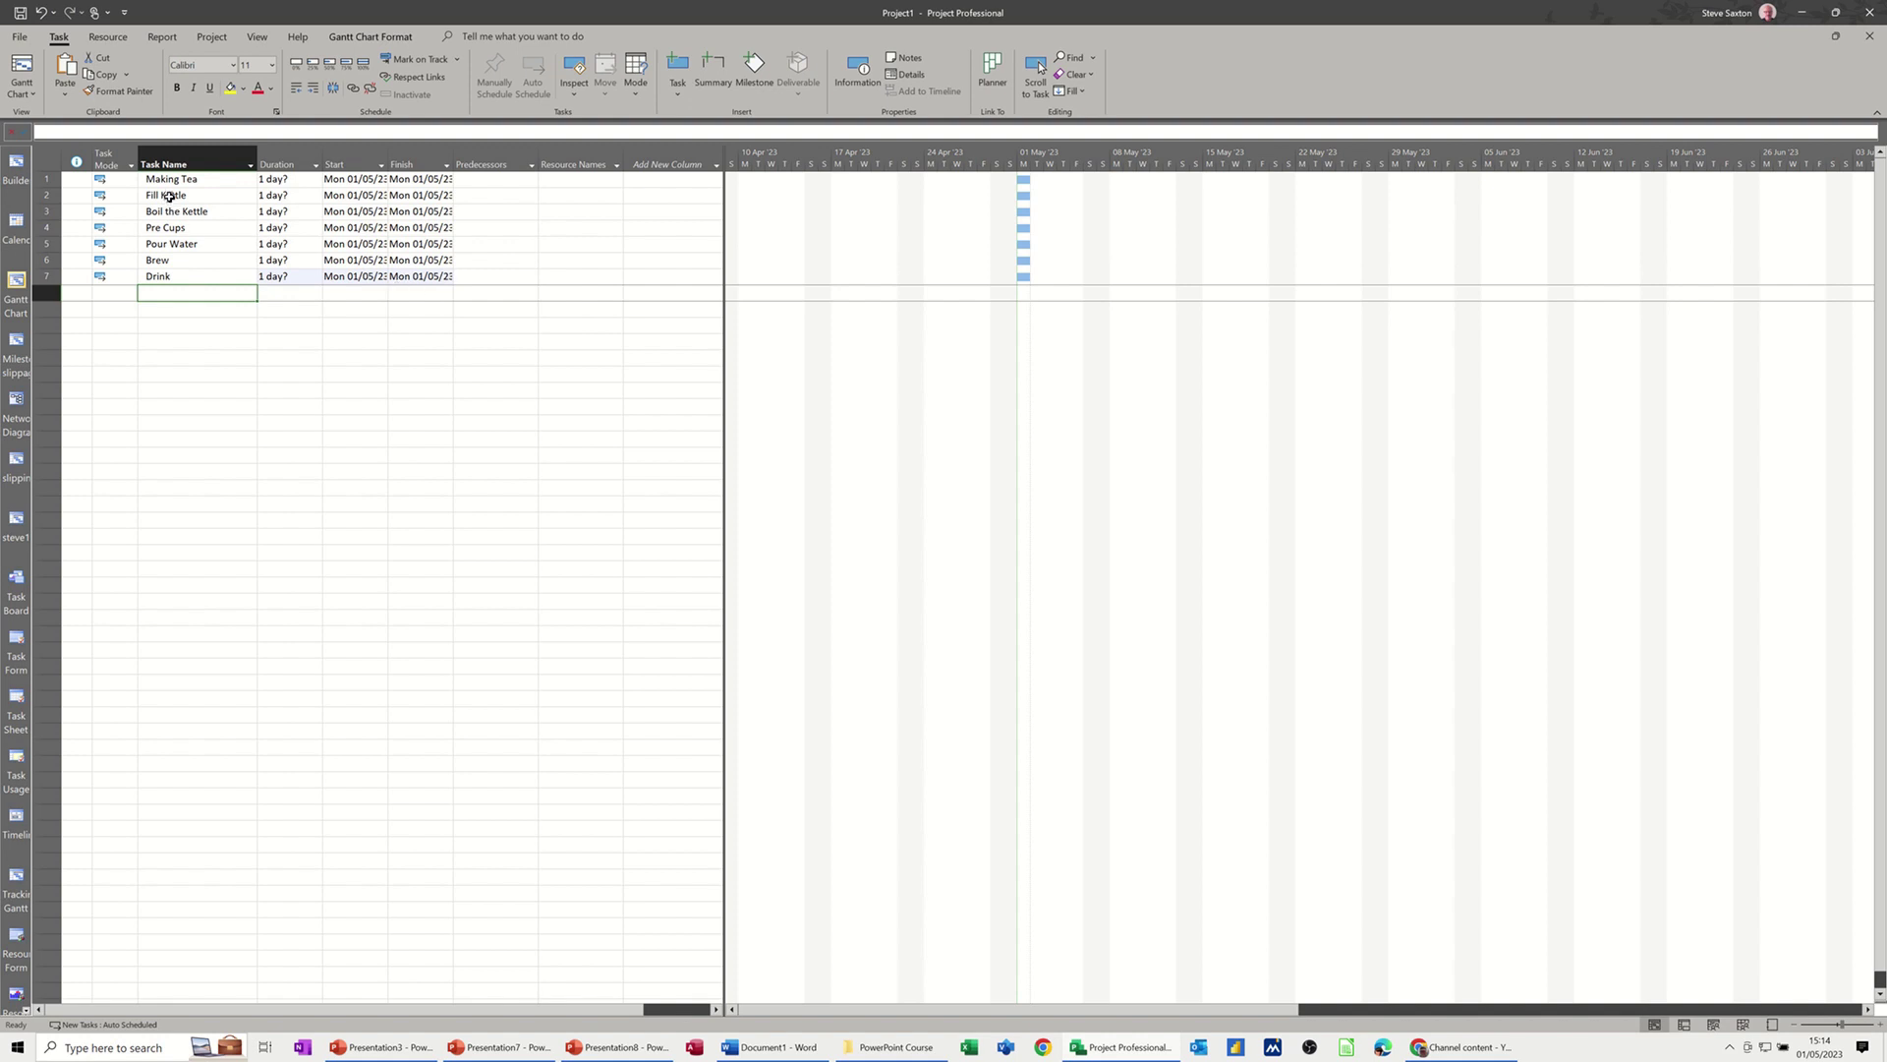
{"action": "left_click_drag", "start_coordinate": [167, 197], "coordinate": [171, 274]}
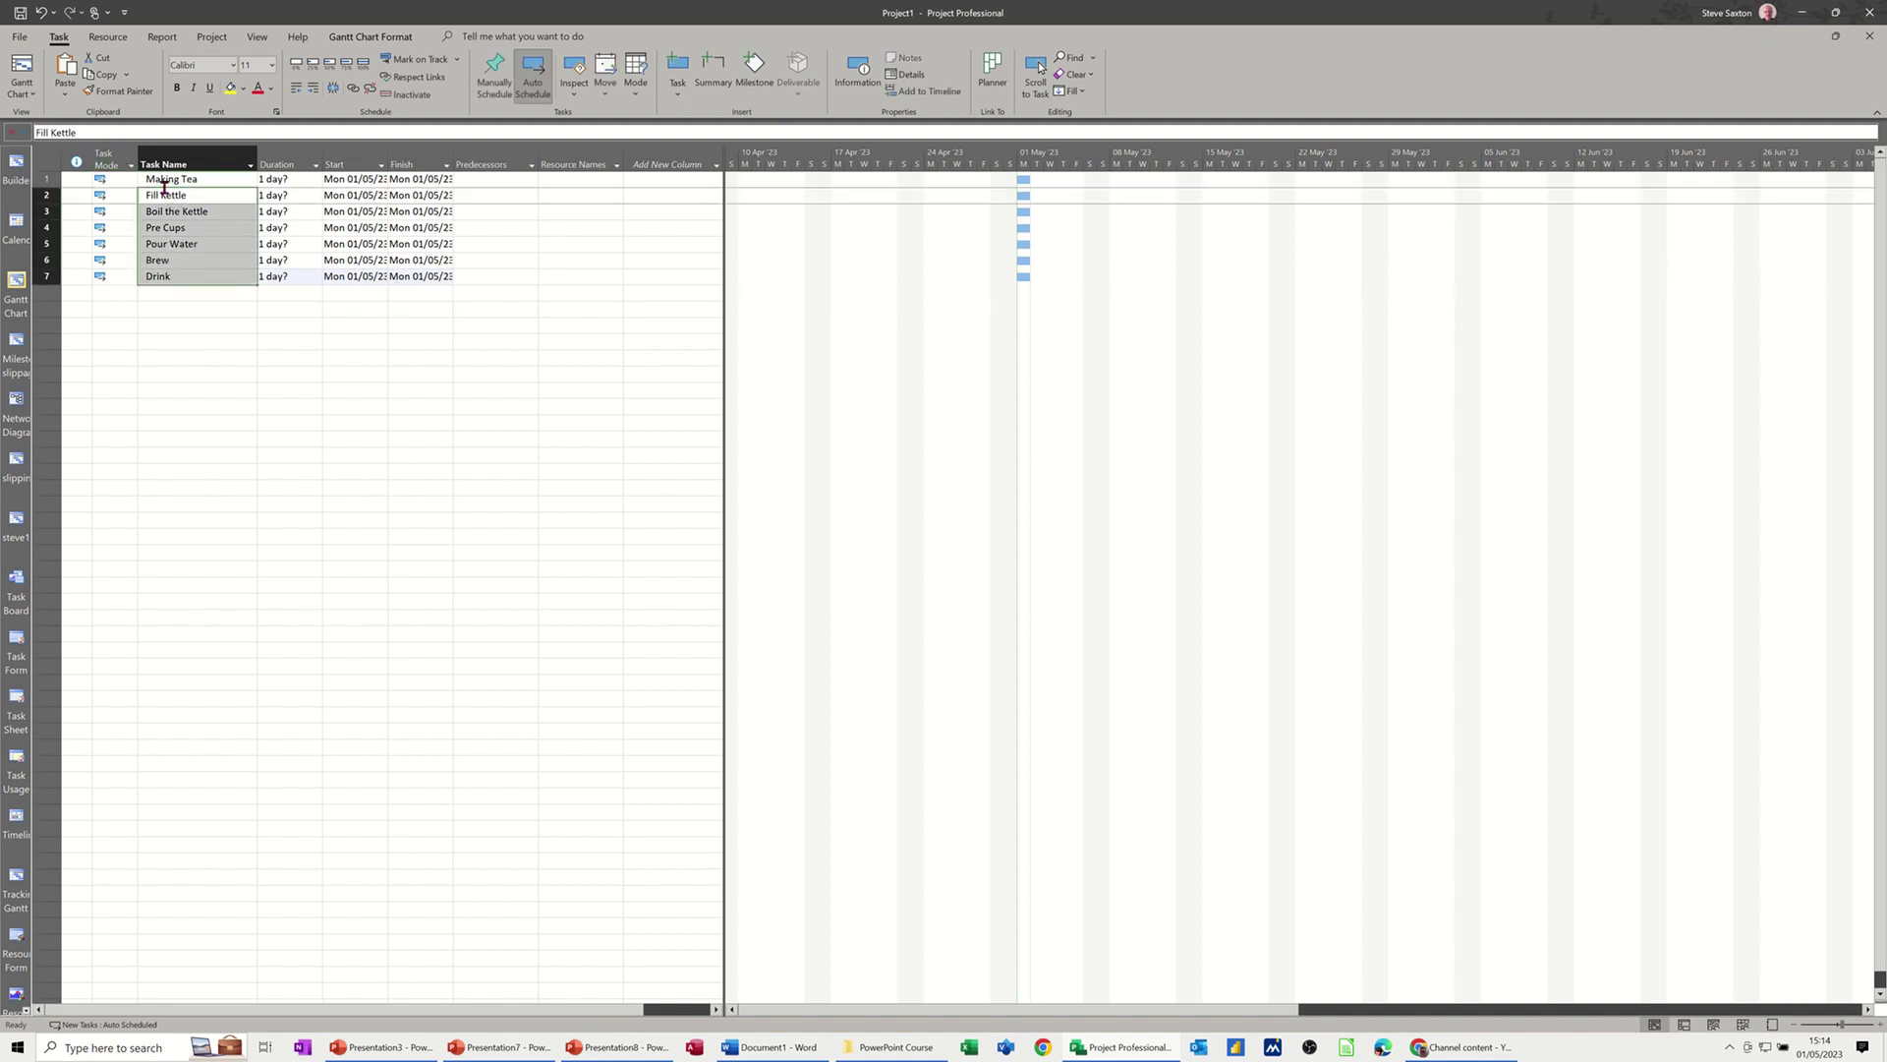
Step: Indent Fill Kettle through Drink beneath the Making Tea summary task
{"action": "left_click", "coordinate": [316, 91]}
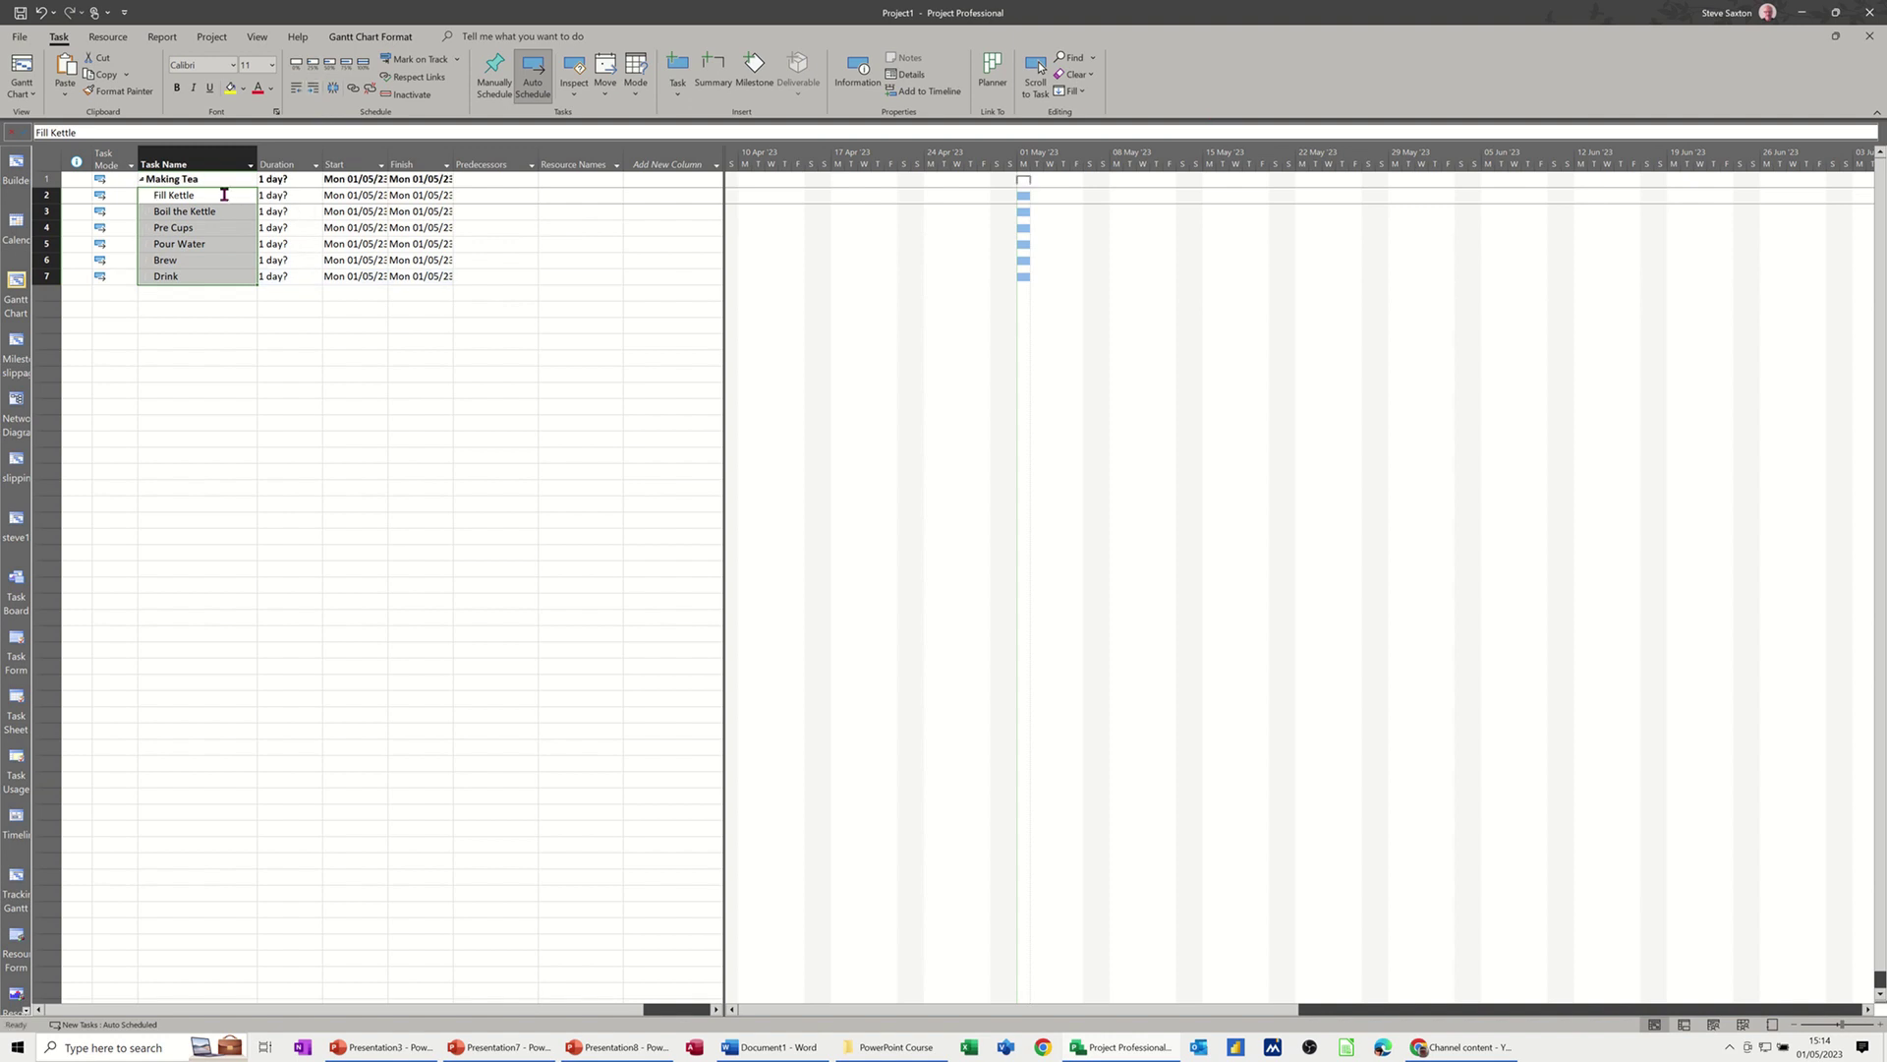
{"action": "left_click", "coordinate": [279, 198]}
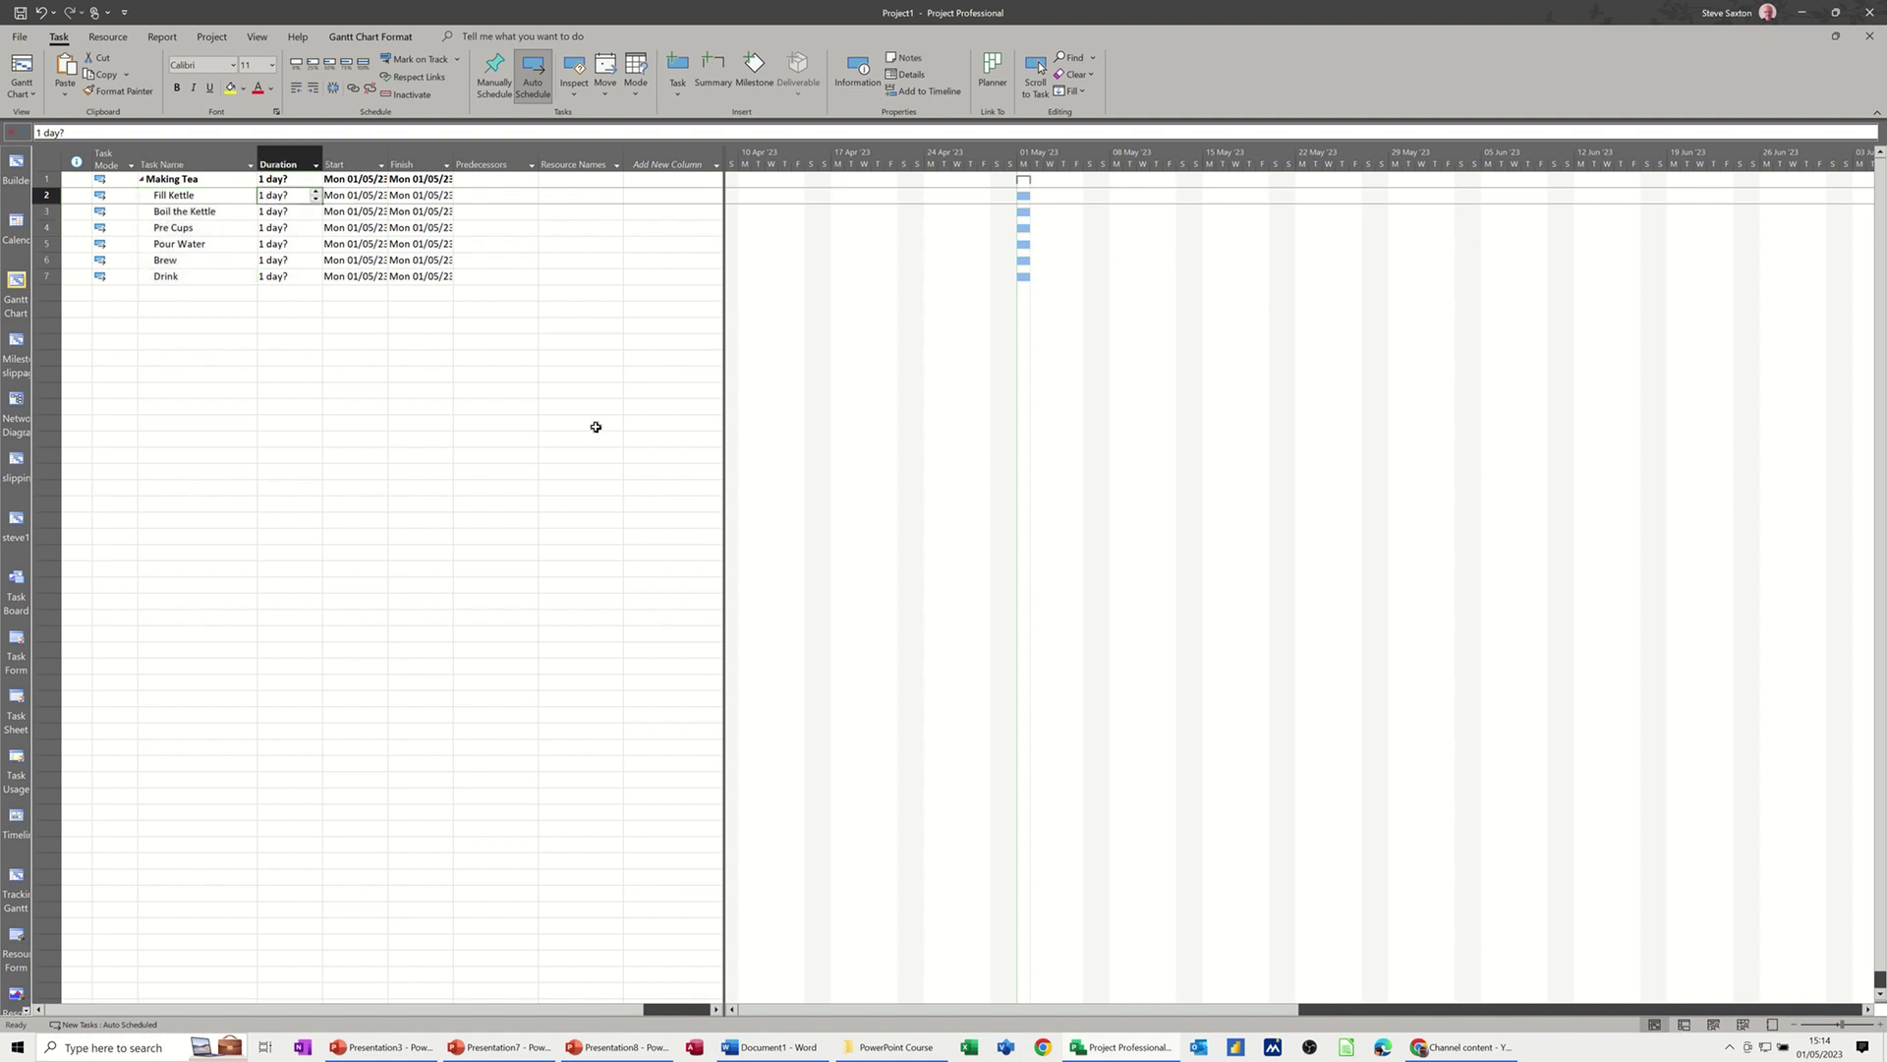
{"action": "type", "text": "1m"}
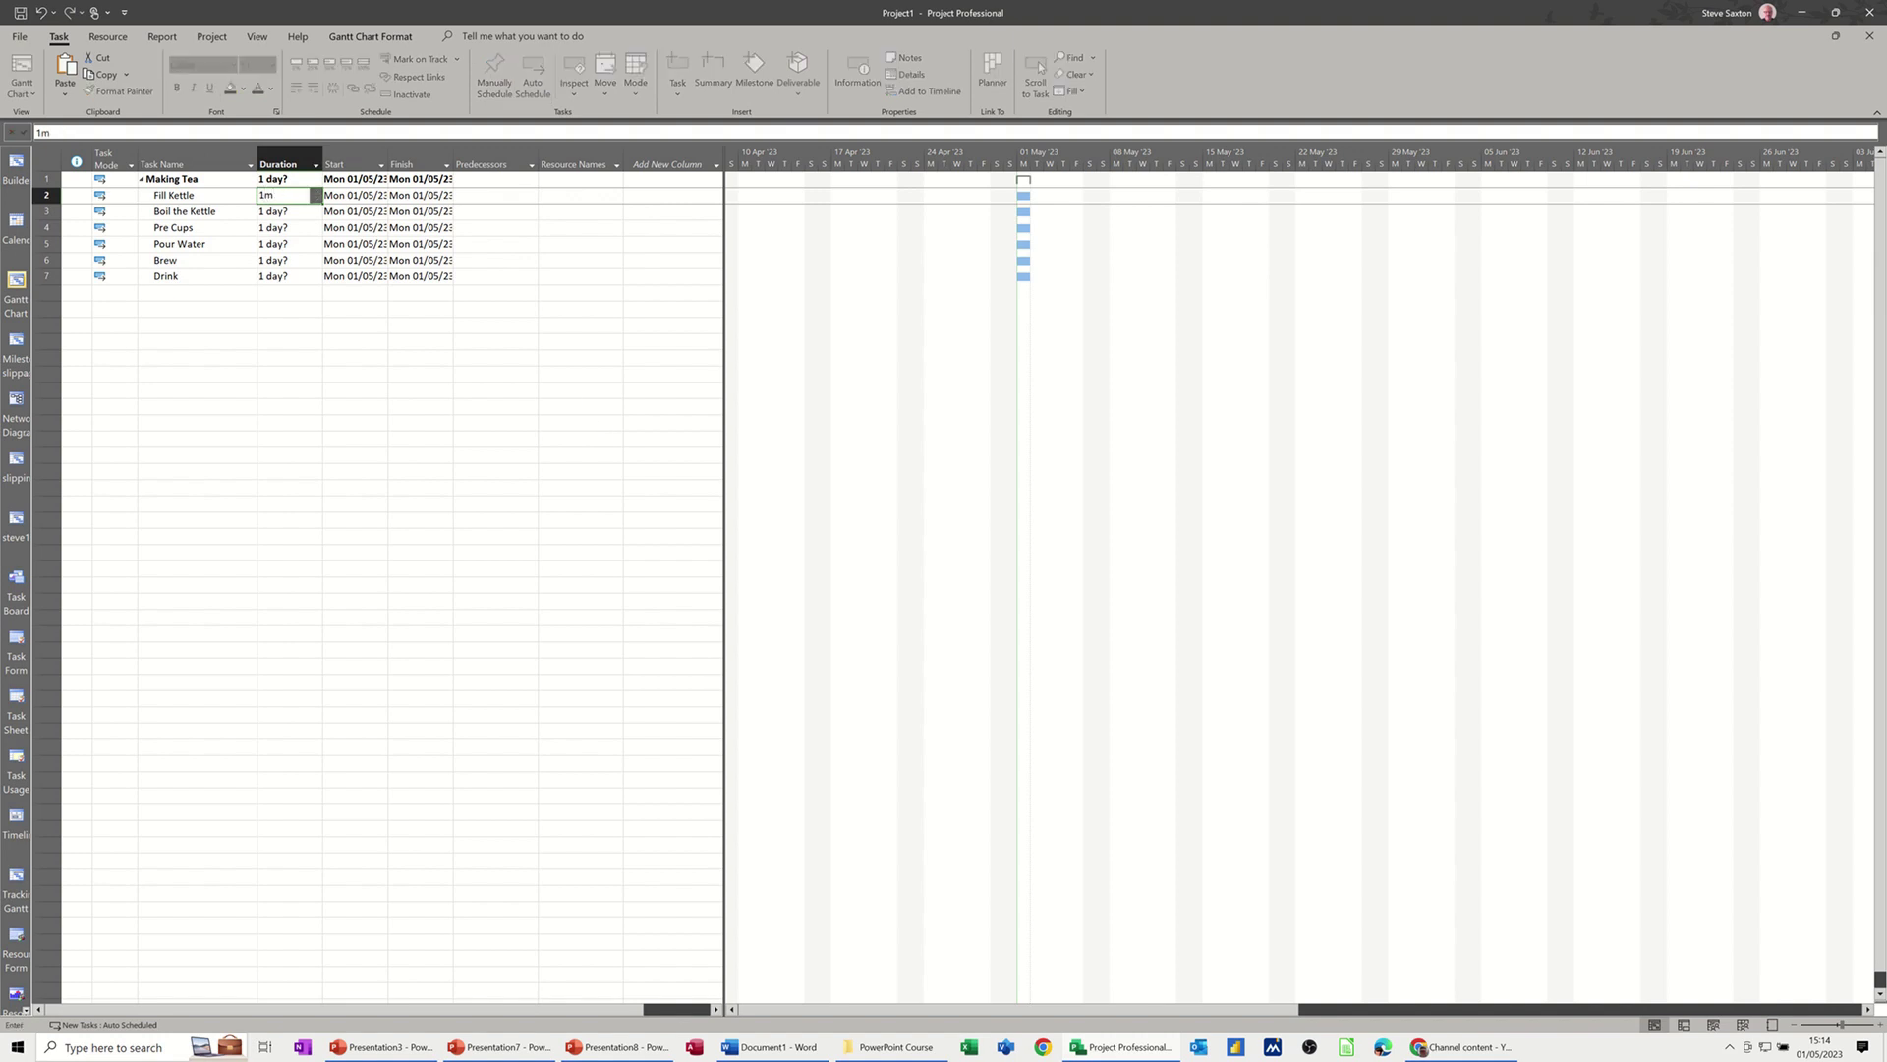
Step: Set durations: Fill Kettle 1m, Boil 5m, Pre Cups 1m, Pour Water 1m, Brew 5m, Drink 5m
{"action": "left_click", "coordinate": [249, 294]}
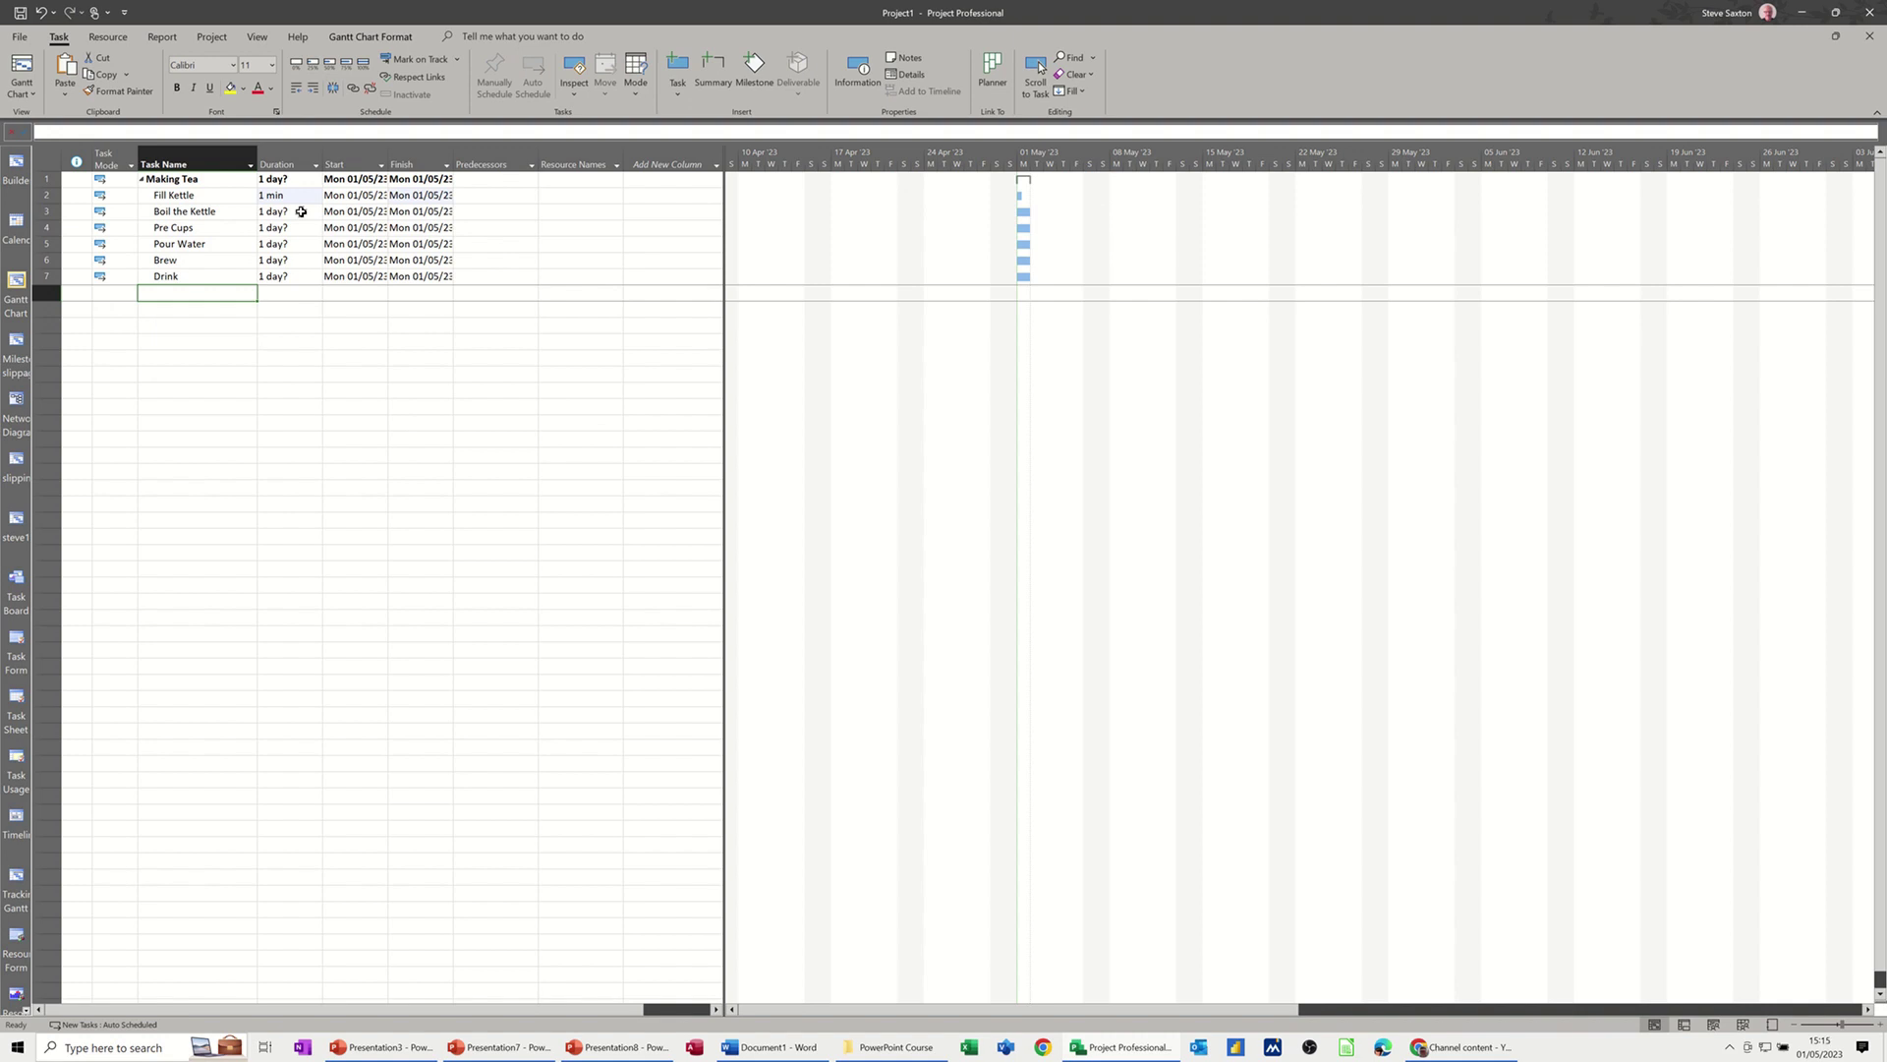
{"action": "left_click", "coordinate": [281, 211]}
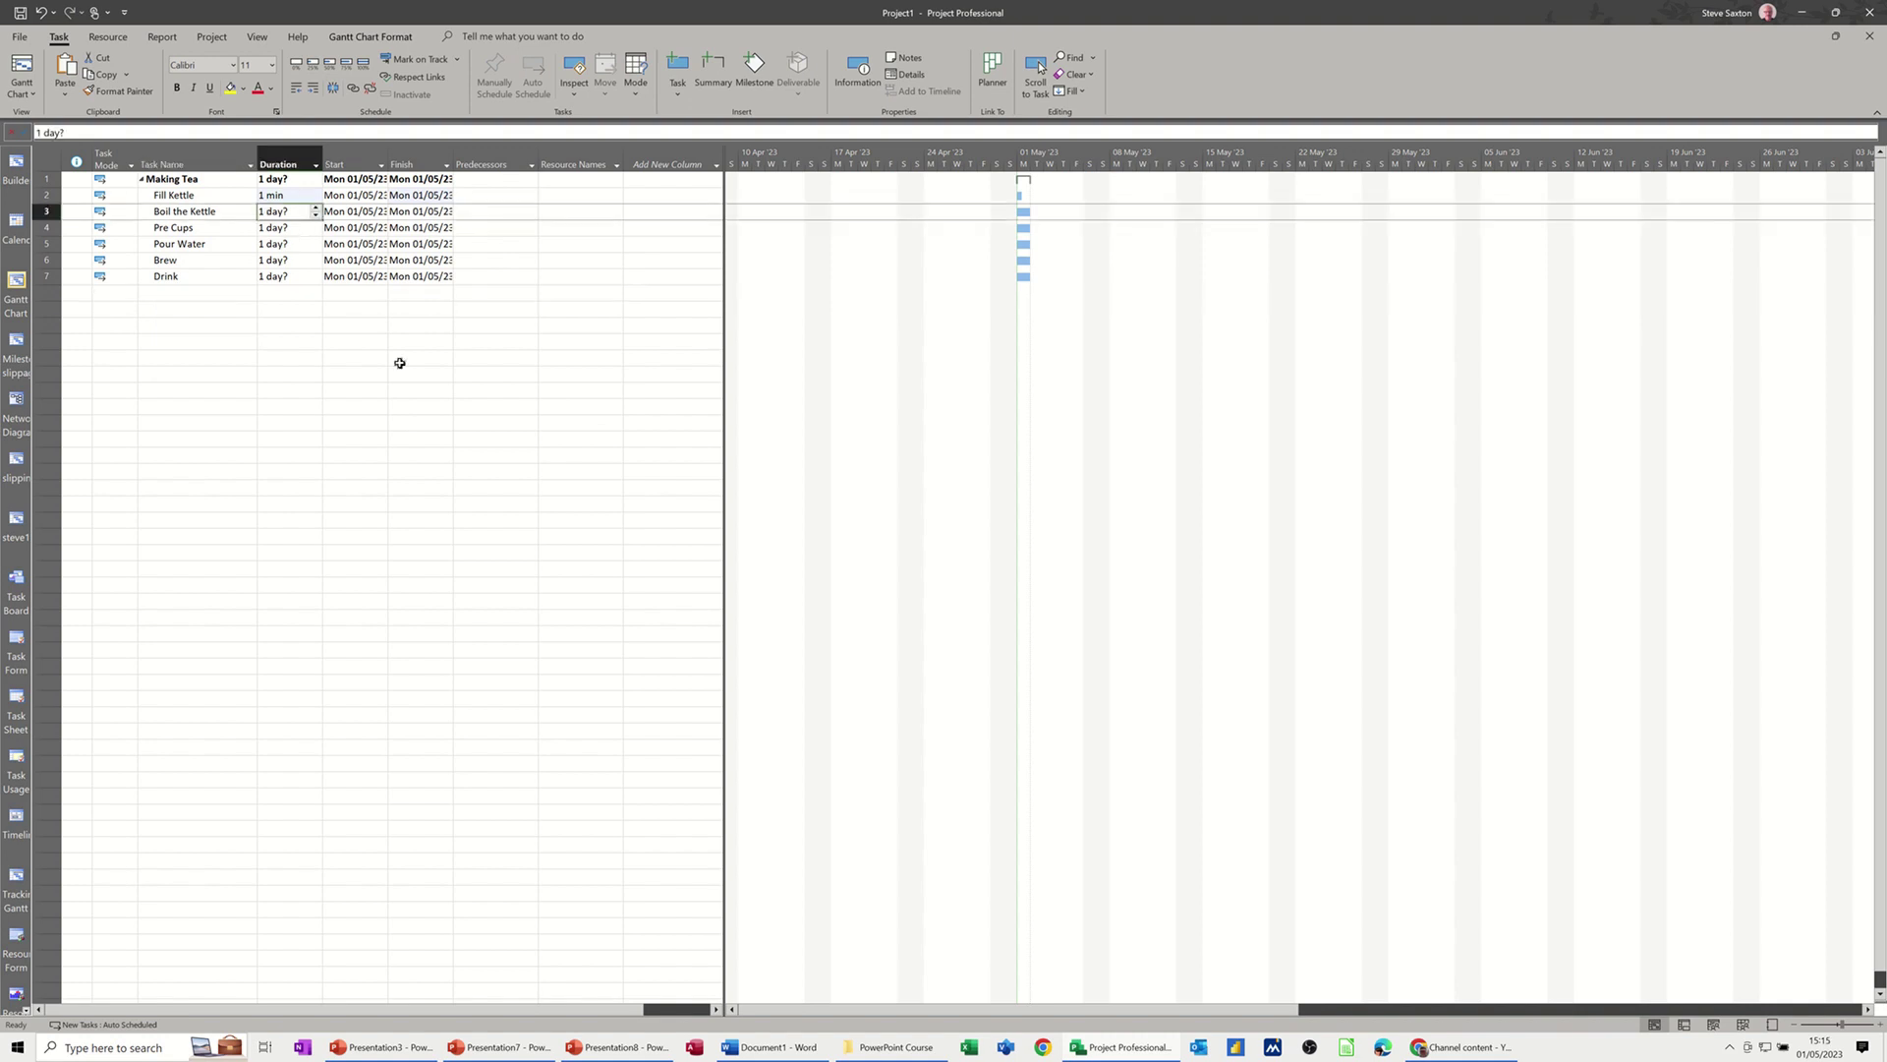
{"action": "type", "text": "5m"}
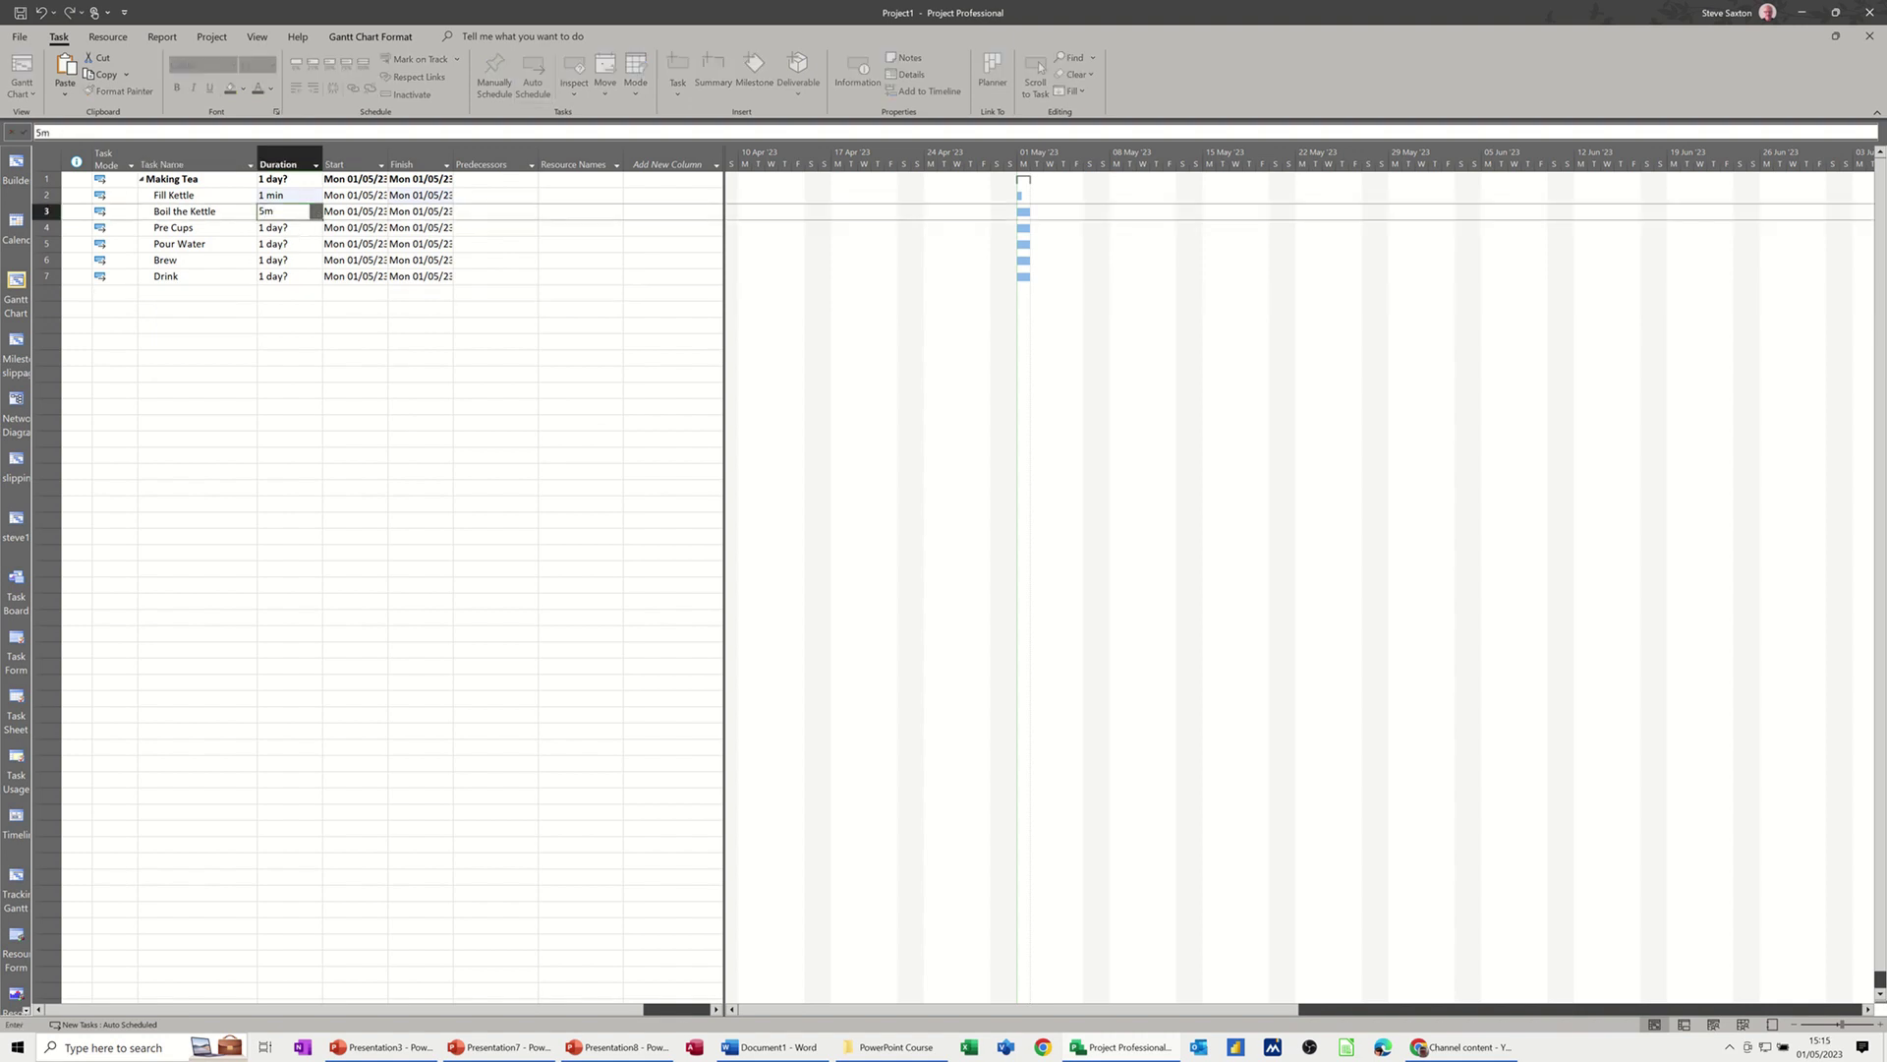
{"action": "left_click", "coordinate": [280, 227]}
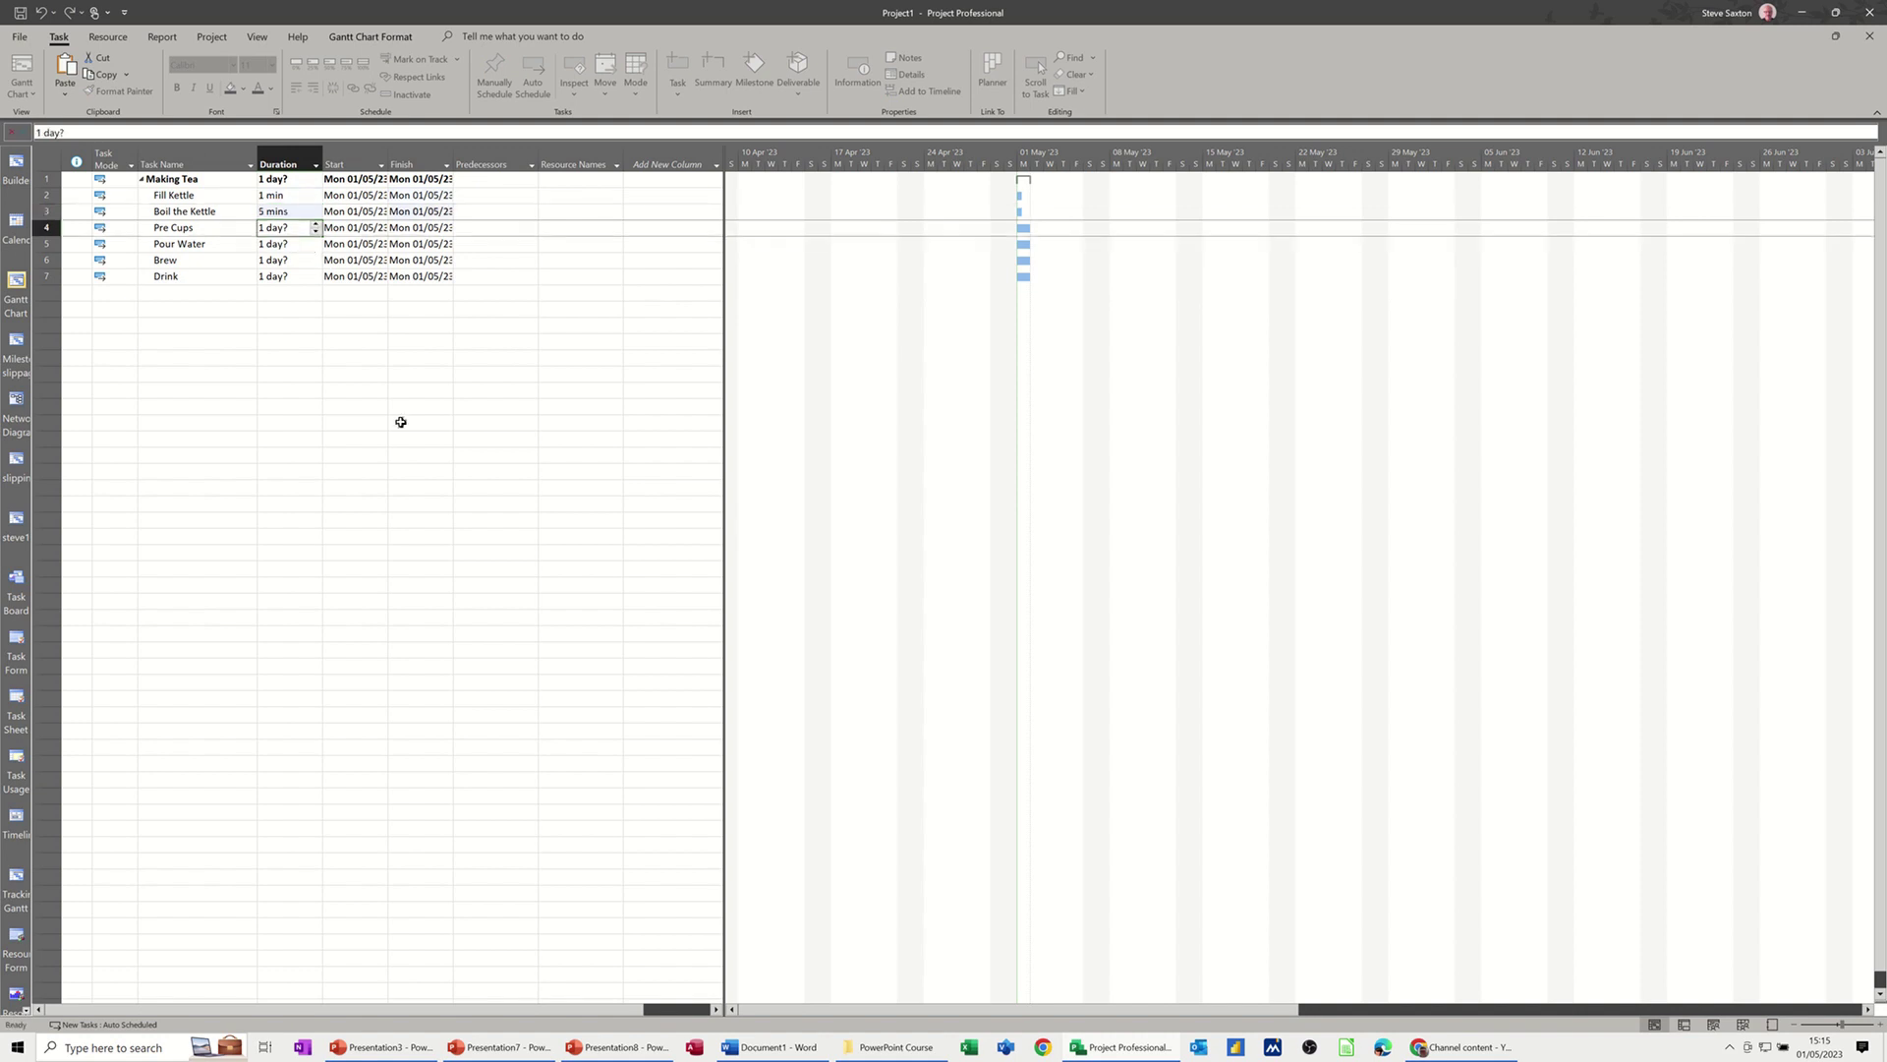
{"action": "type", "text": "1m"}
{"action": "left_click", "coordinate": [274, 244]}
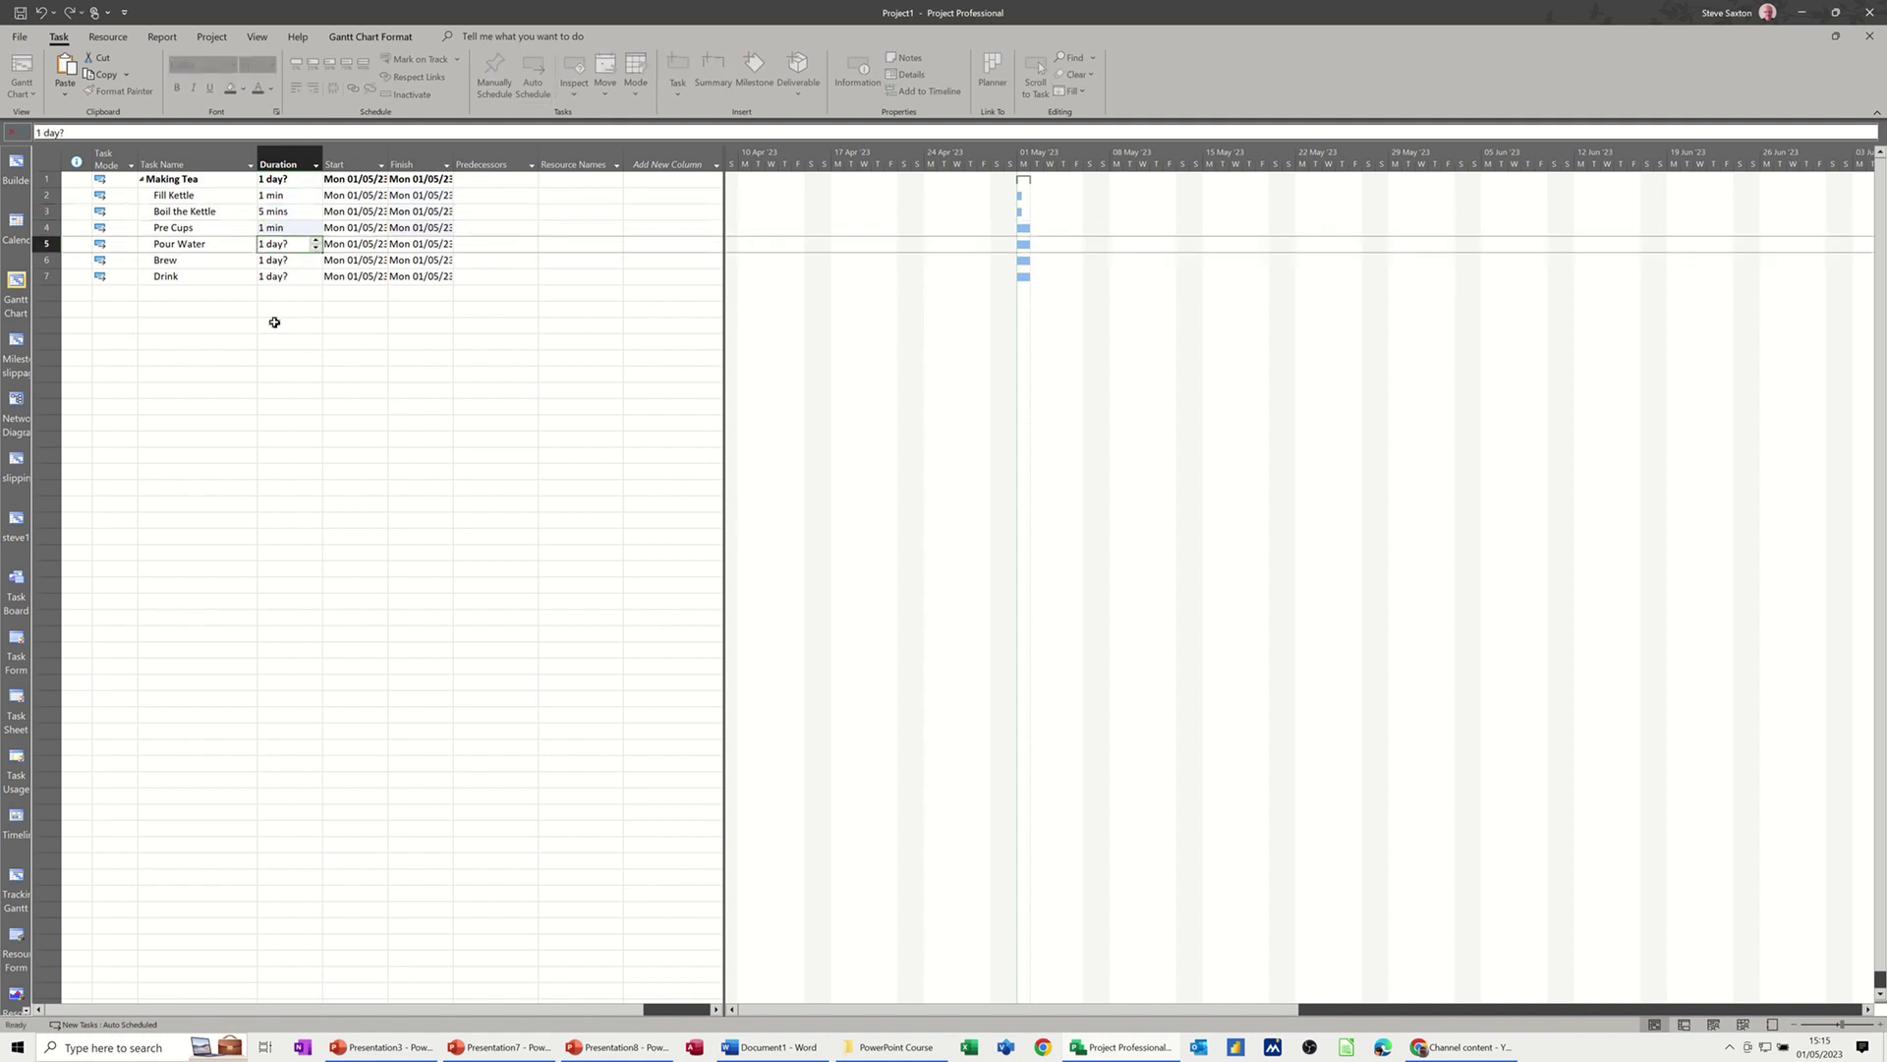
{"action": "type", "text": "1m"}
{"action": "left_click", "coordinate": [275, 259]}
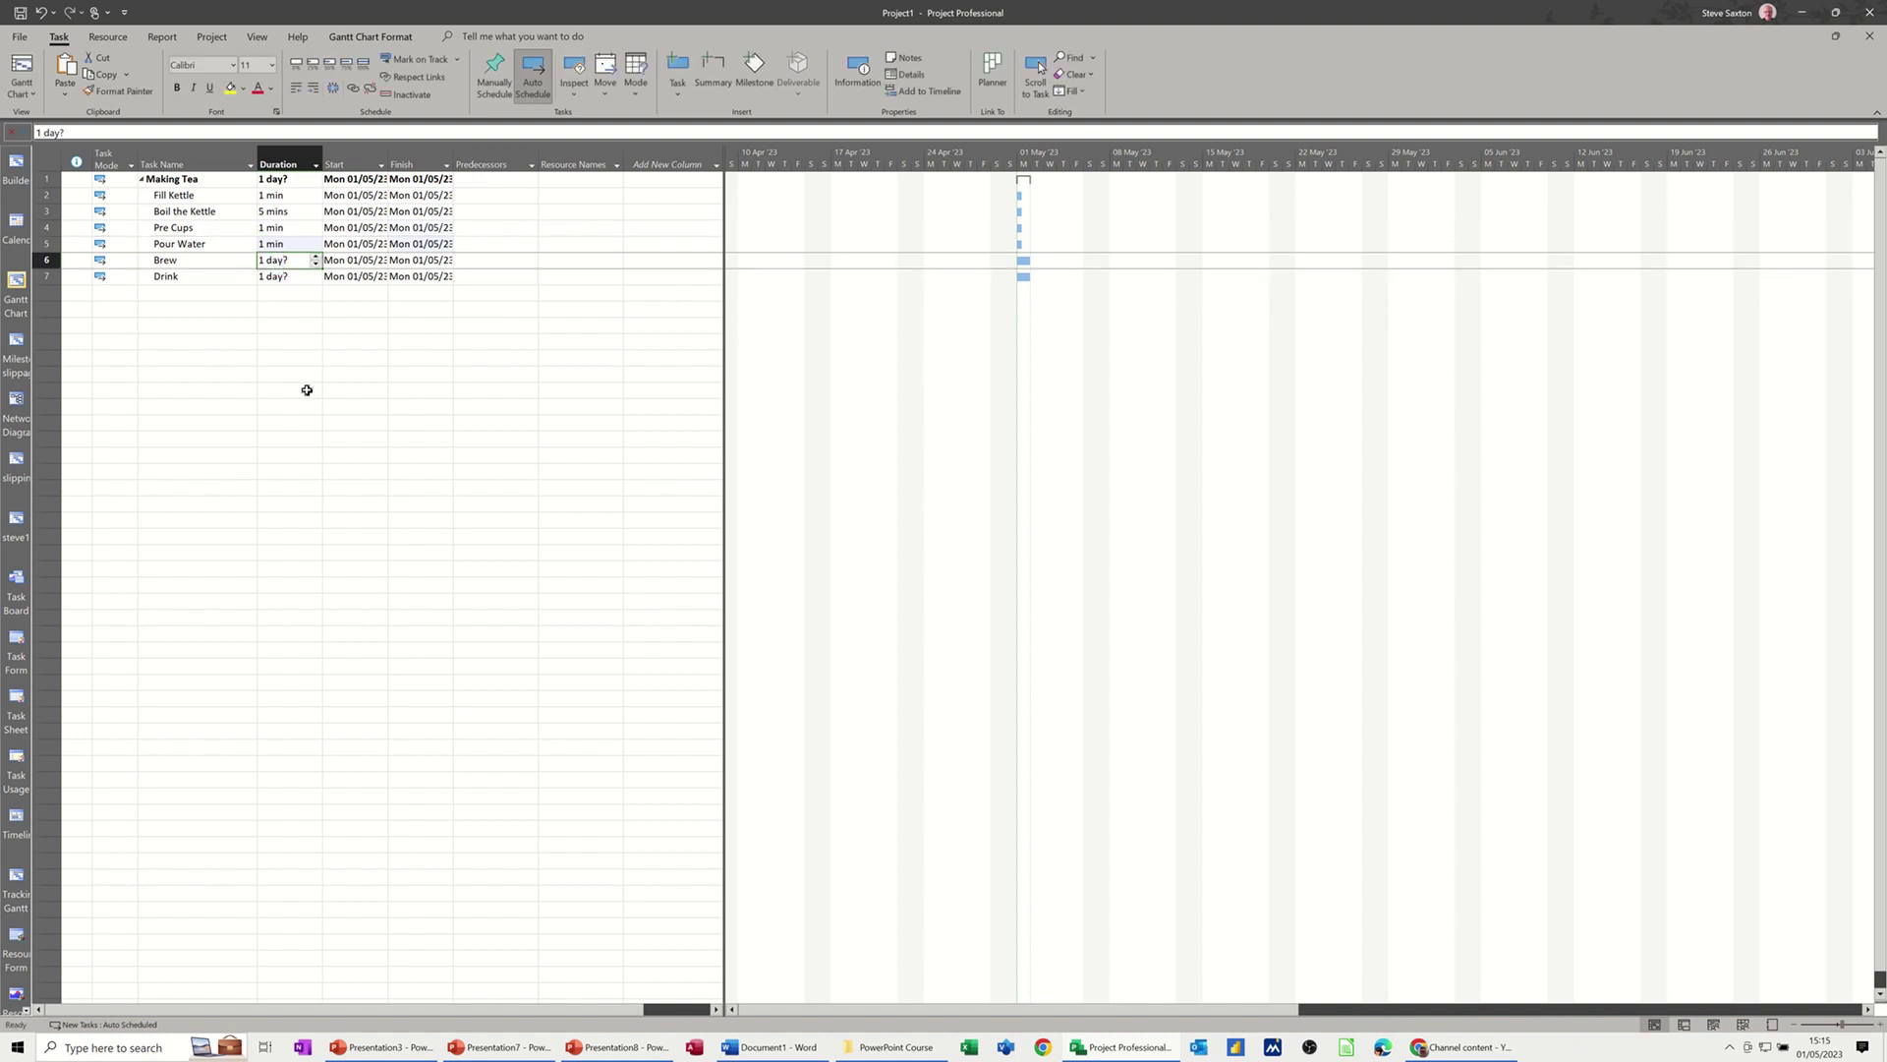
{"action": "type", "text": "5m"}
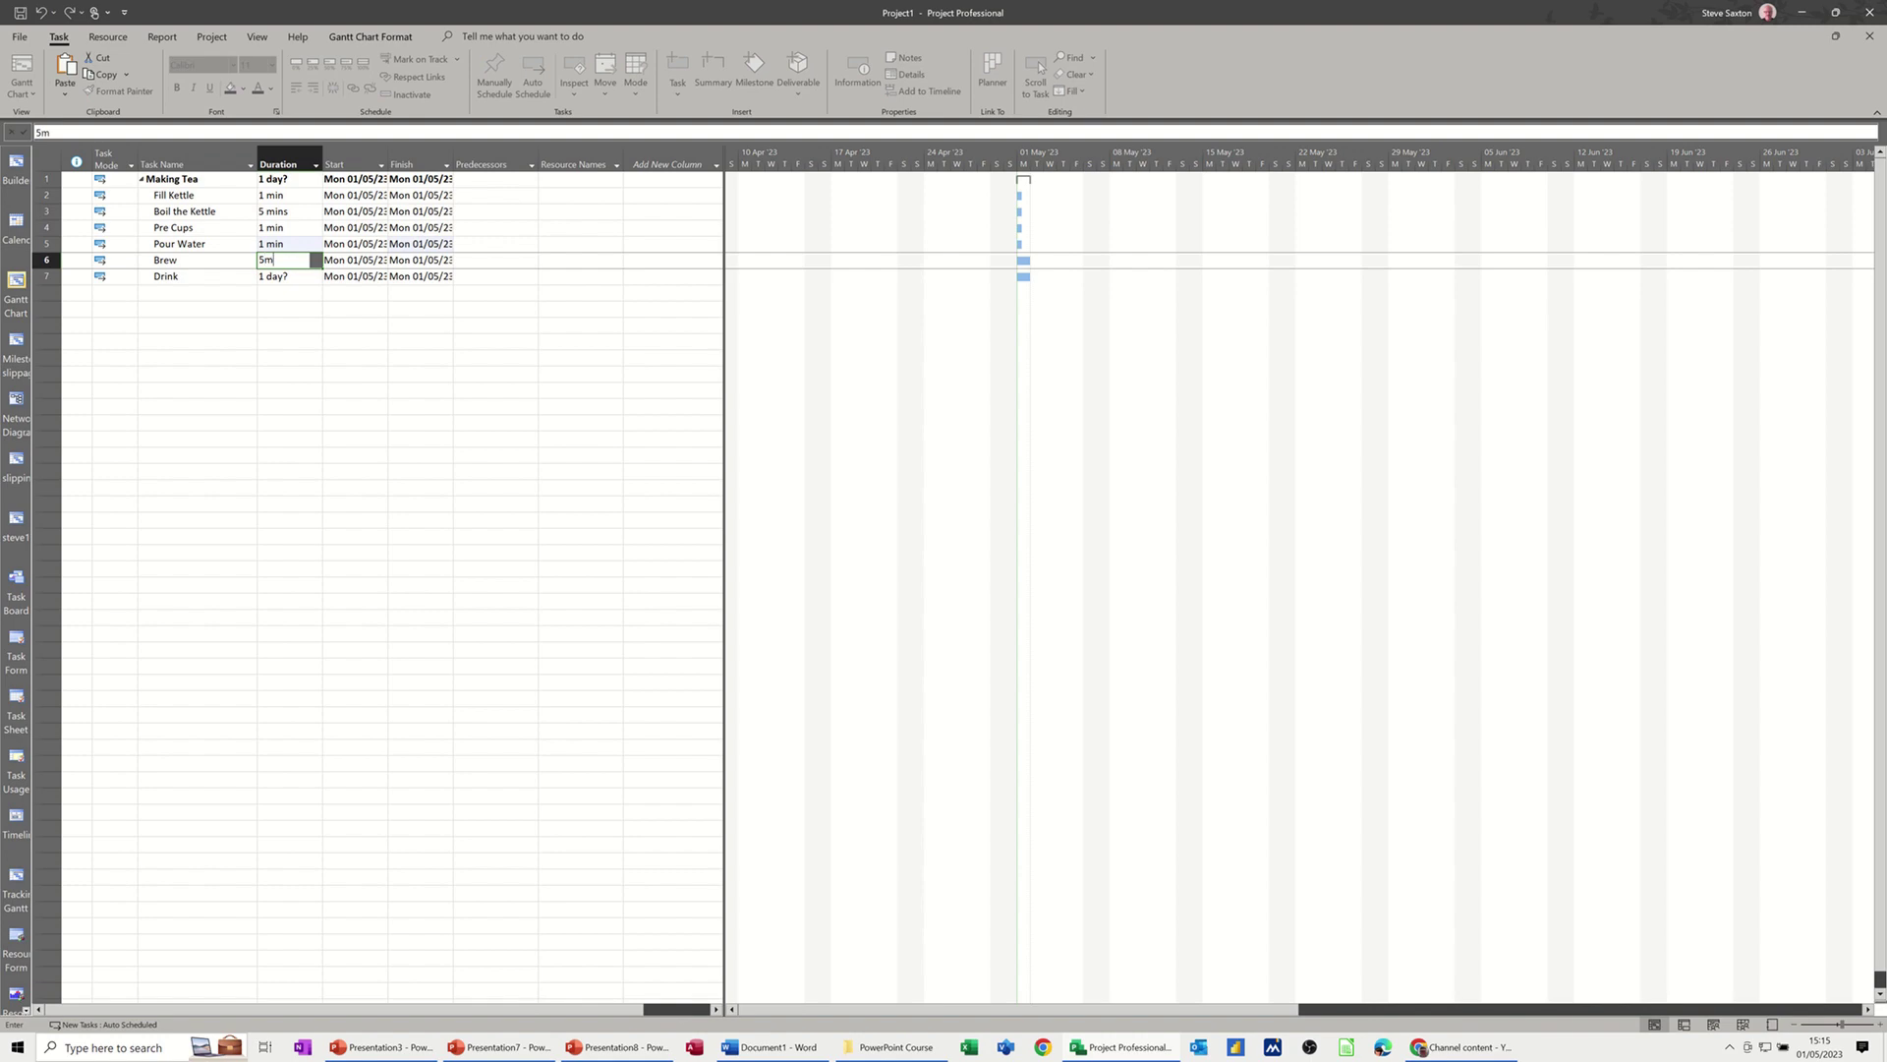
{"action": "left_click", "coordinate": [282, 278]}
{"action": "type", "text": "5m"}
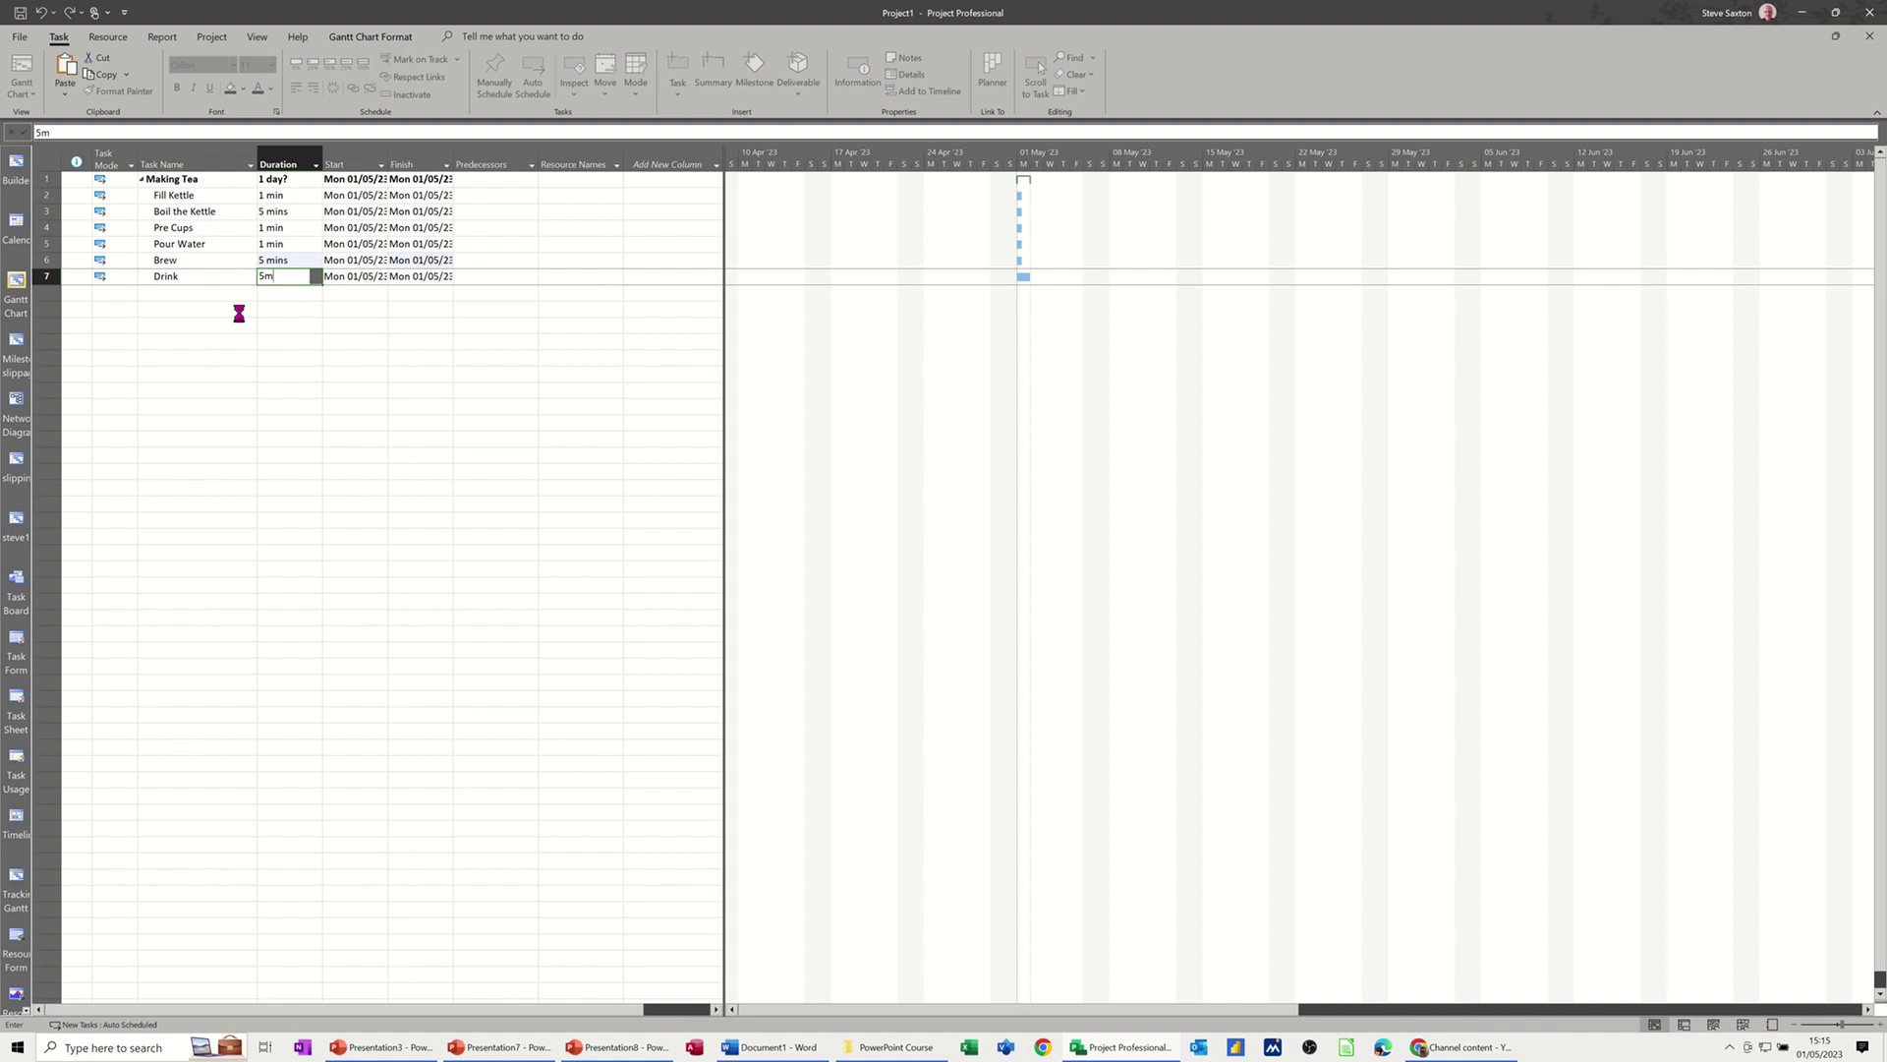
{"action": "left_click", "coordinate": [196, 309]}
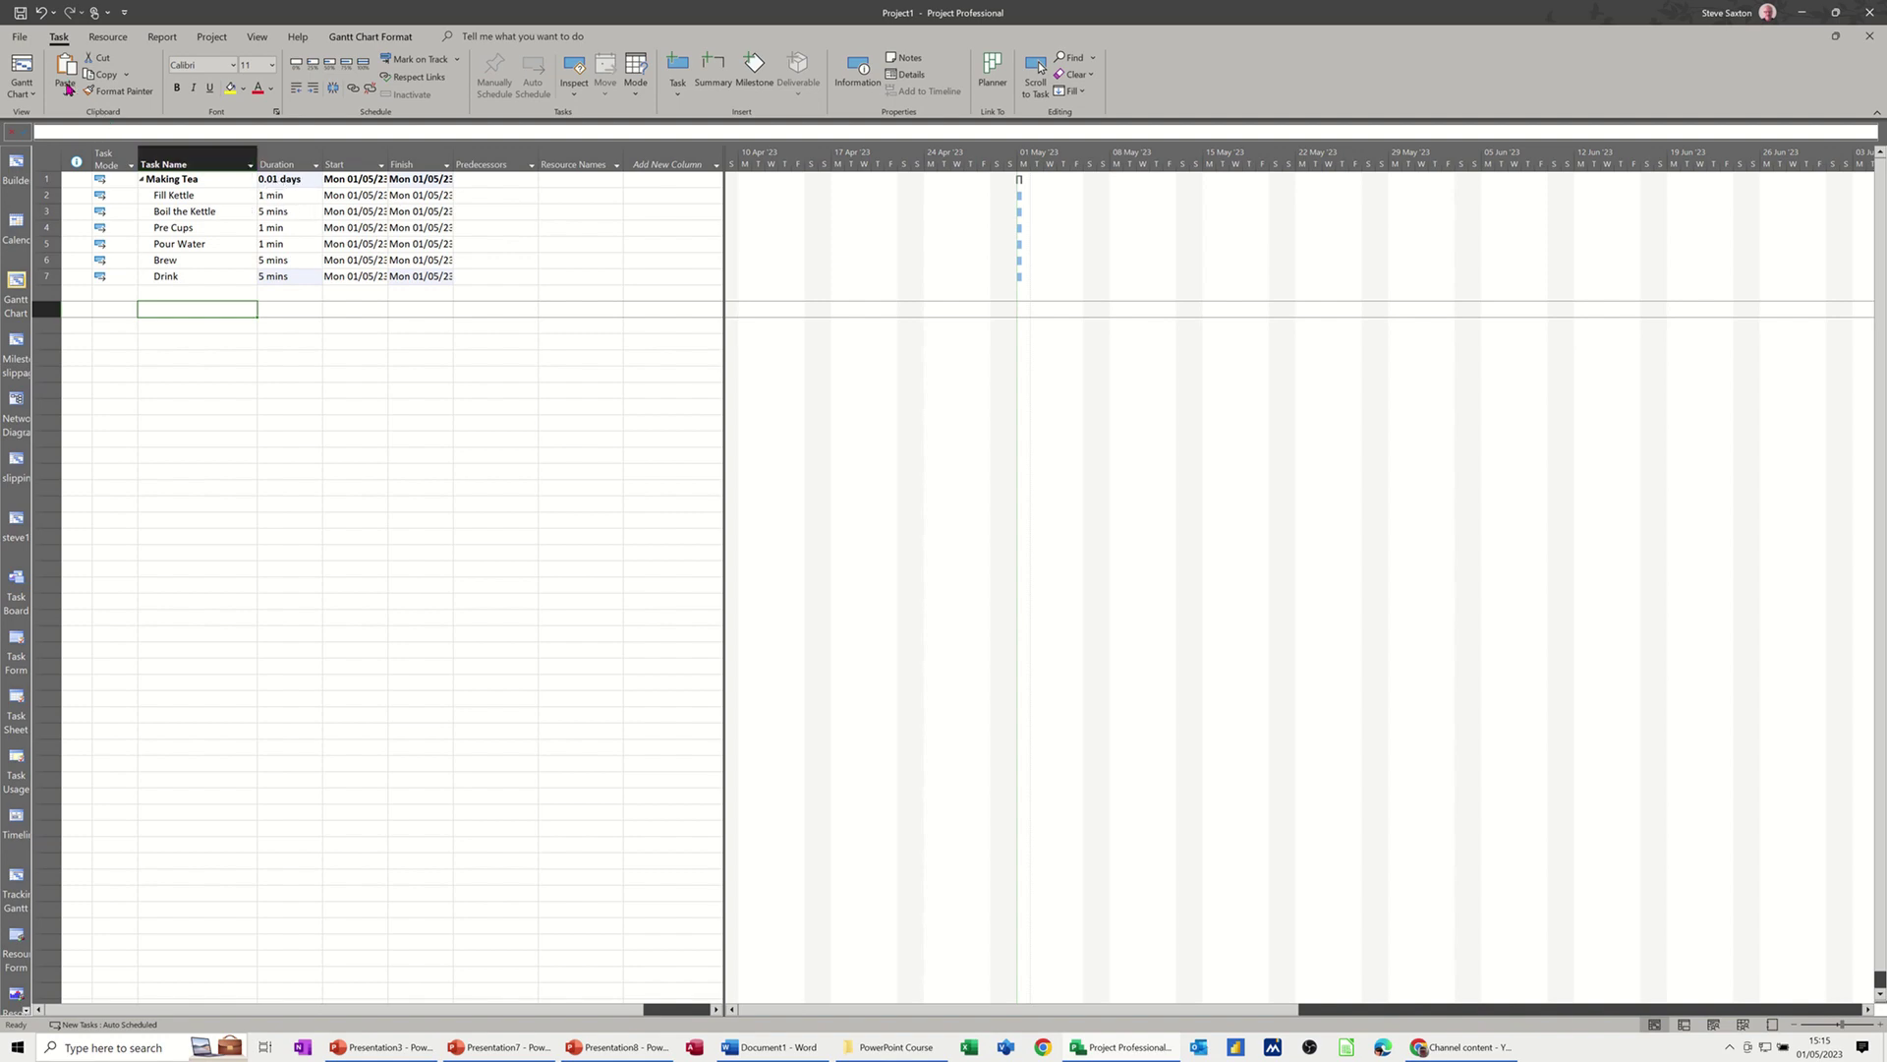
{"action": "left_click", "coordinate": [20, 36]}
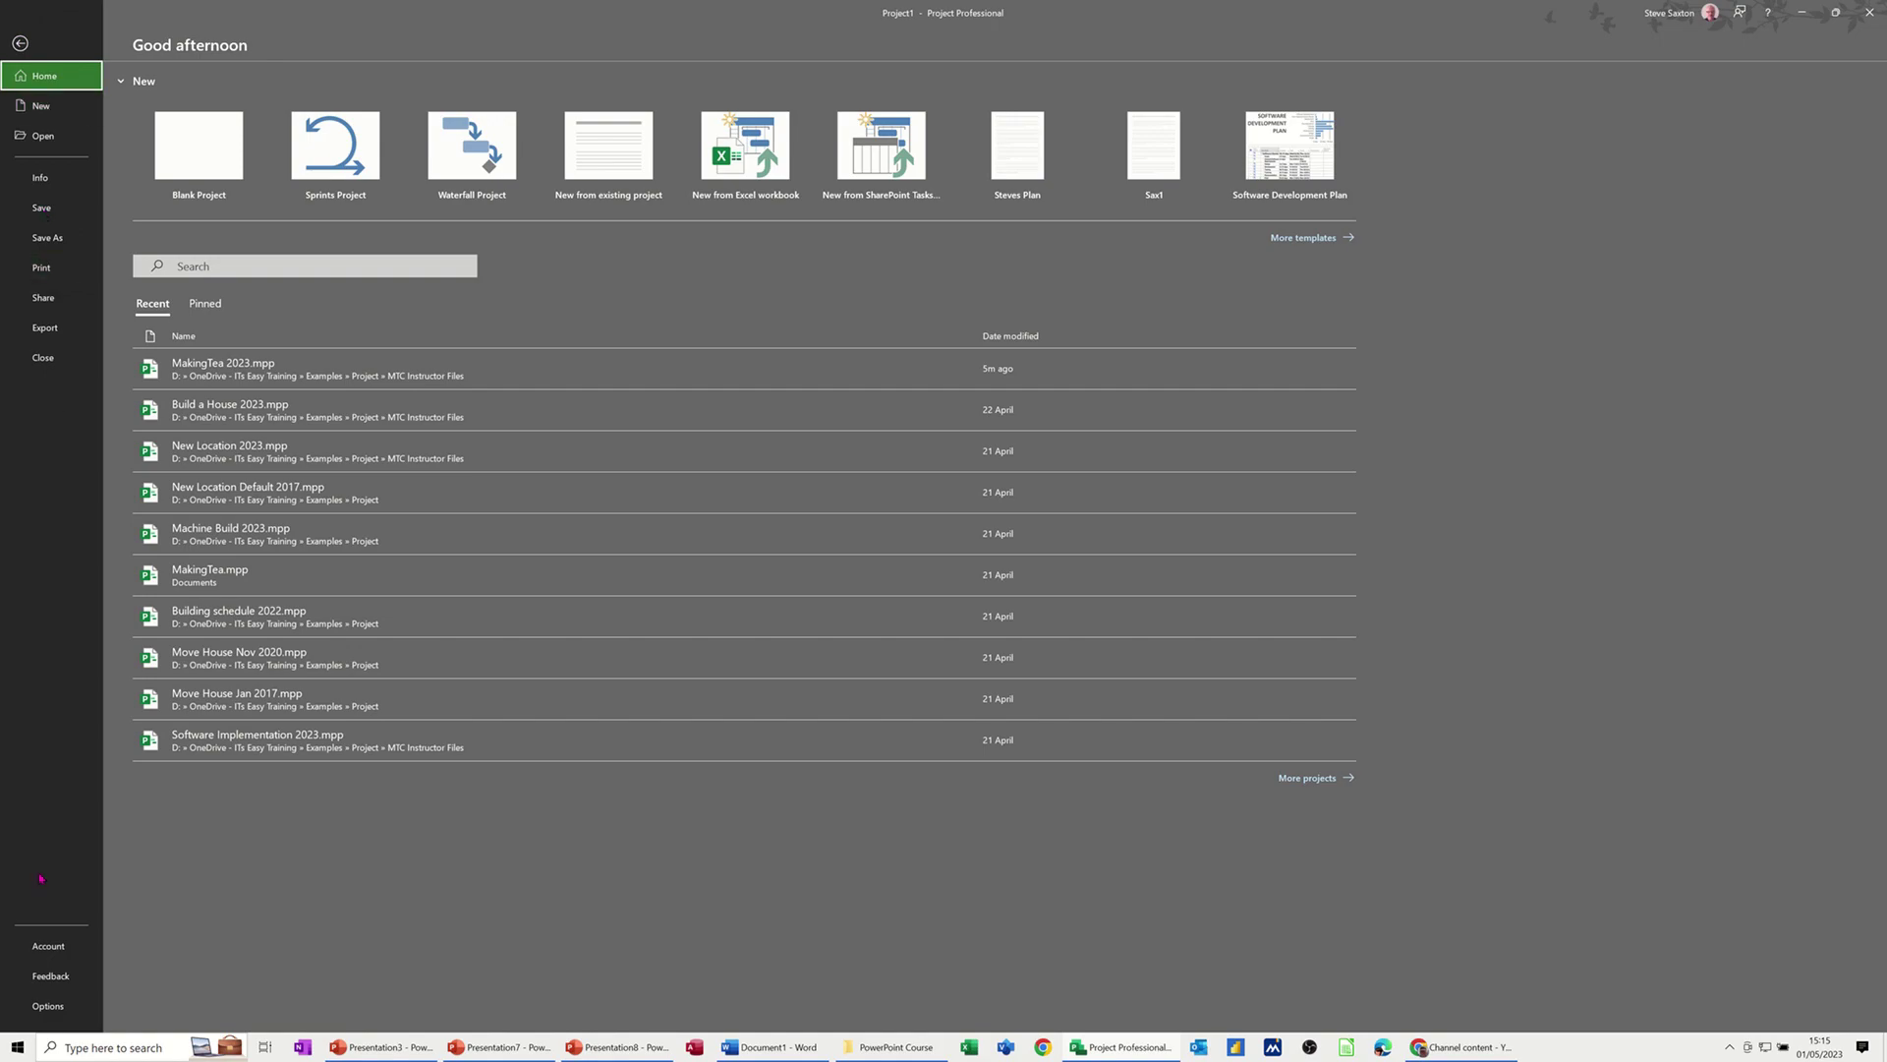
Step: Set the Schedule option 'Duration is entered in' to Minutes
{"action": "left_click", "coordinate": [49, 1007]}
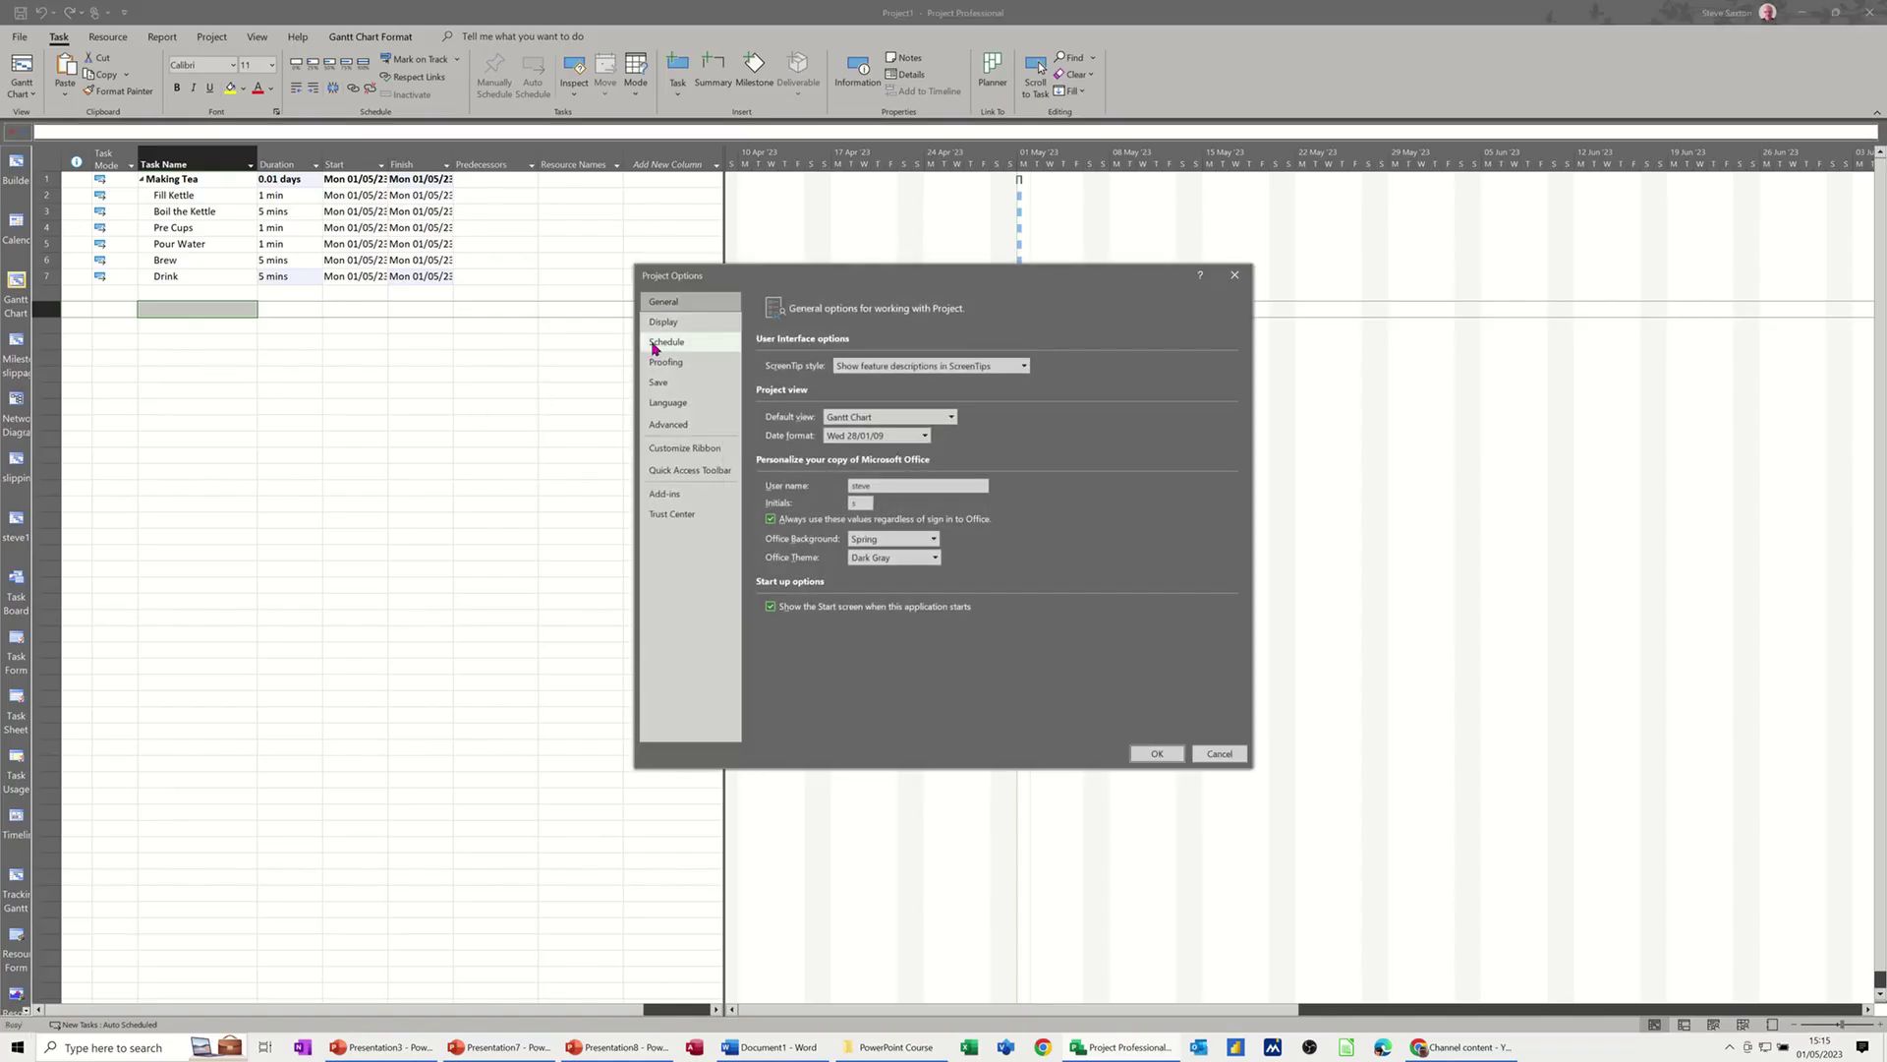
{"action": "left_click", "coordinate": [666, 342]}
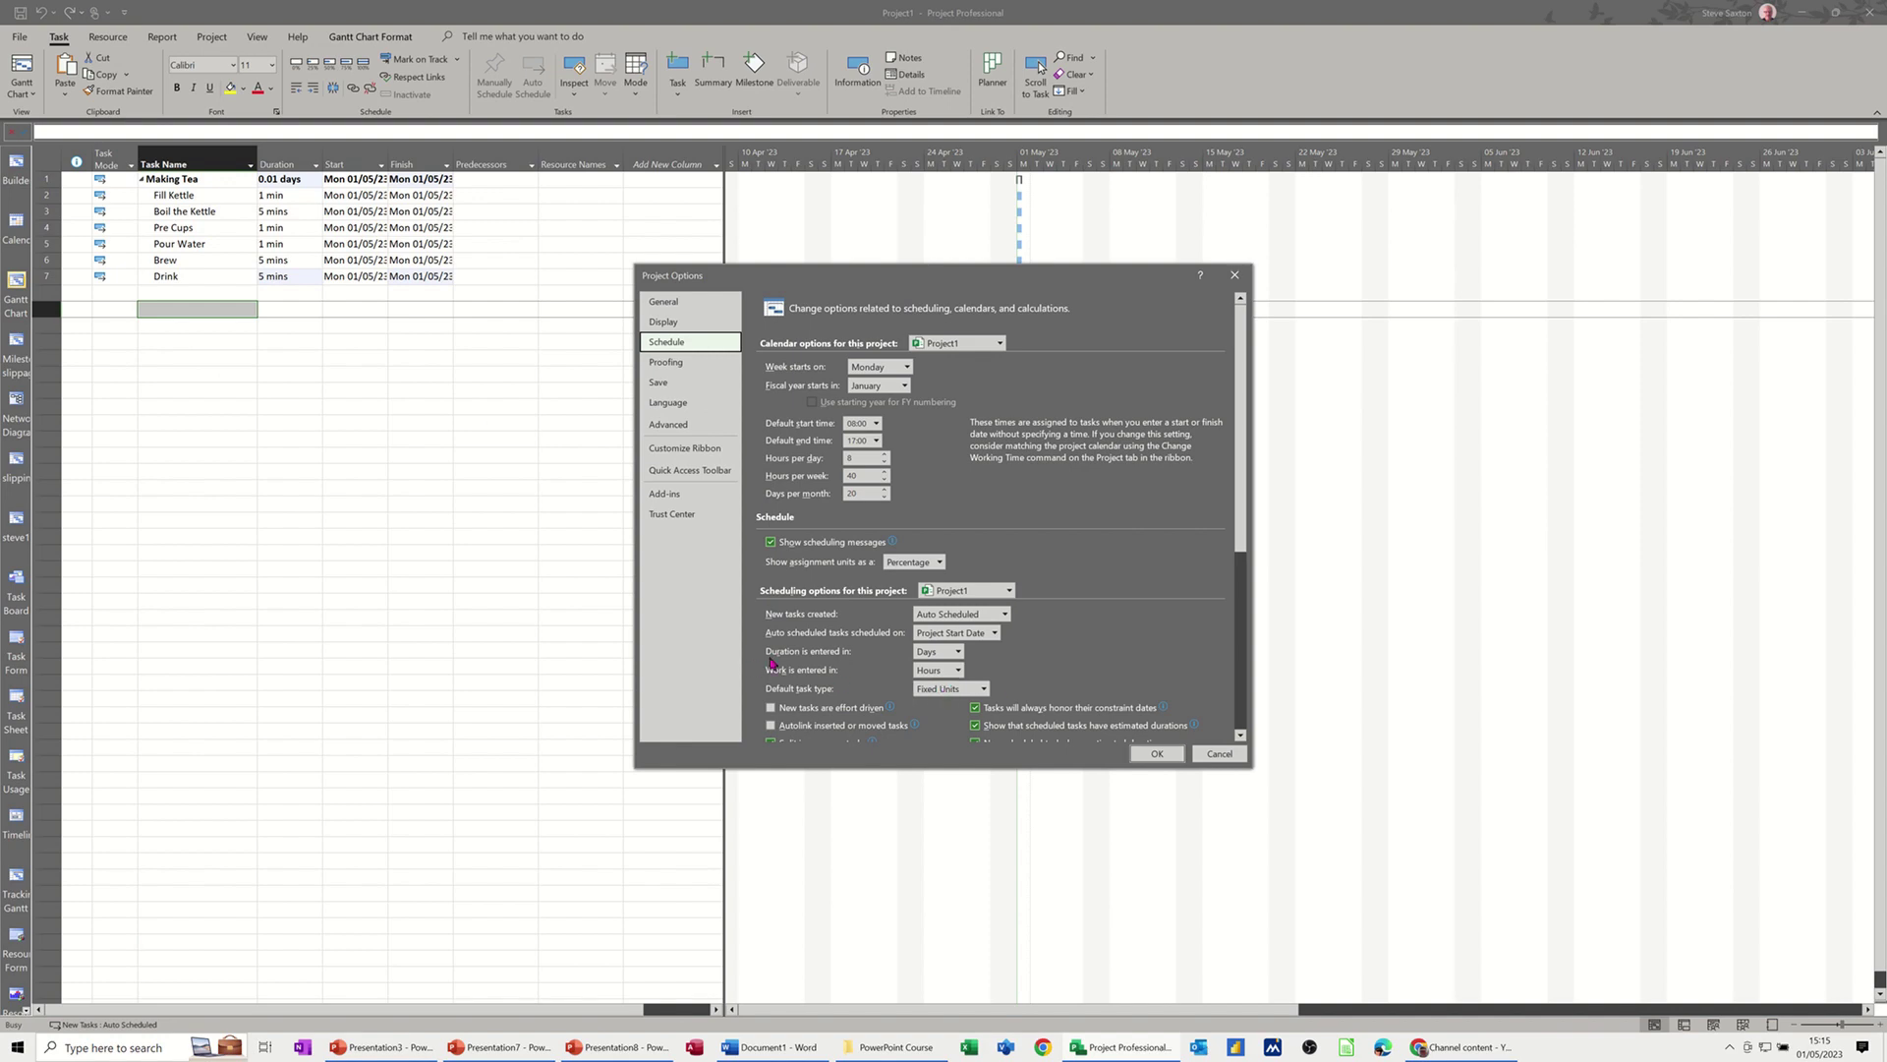
{"action": "left_click", "coordinate": [957, 652]}
{"action": "left_click", "coordinate": [936, 670]}
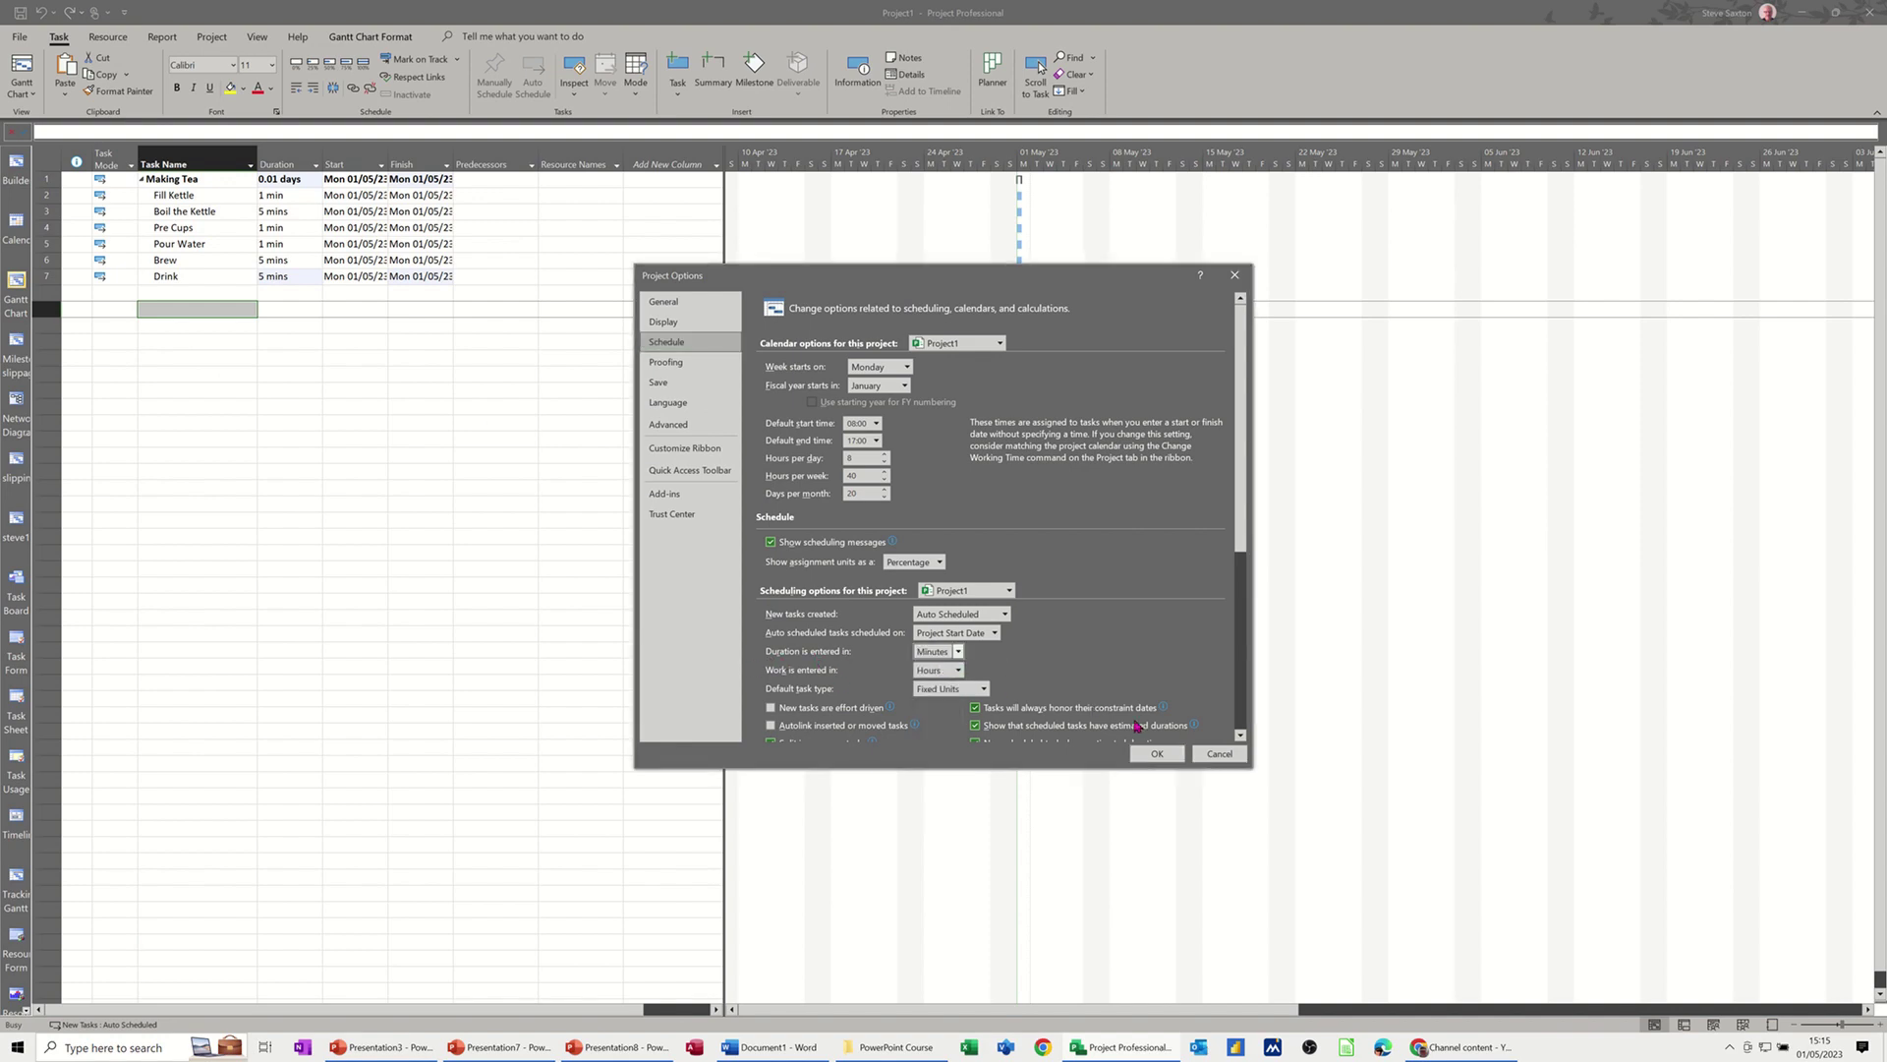
{"action": "left_click", "coordinate": [1152, 755]}
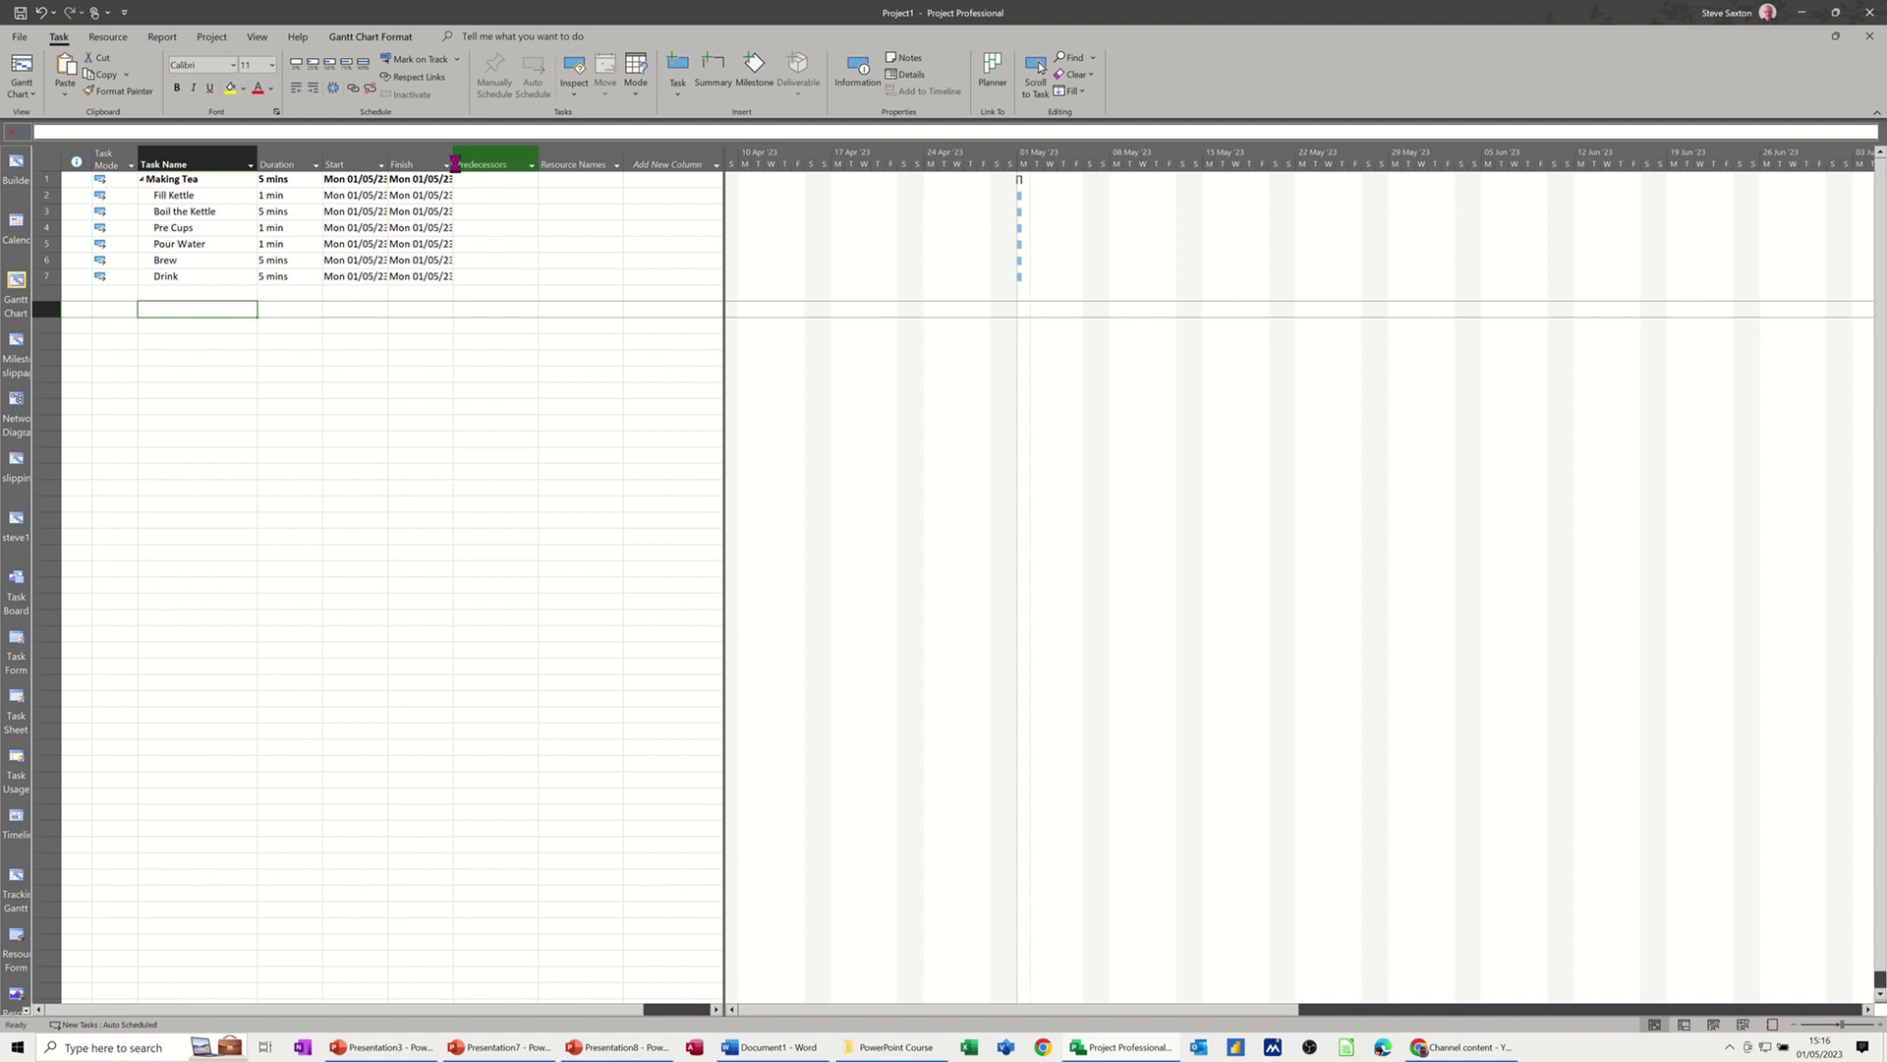
Step: Widen the Finish column and make task 2 Boil the Kettle's predecessor
{"action": "left_click_drag", "start_coordinate": [454, 164], "coordinate": [397, 165]}
{"action": "left_click", "coordinate": [506, 213]}
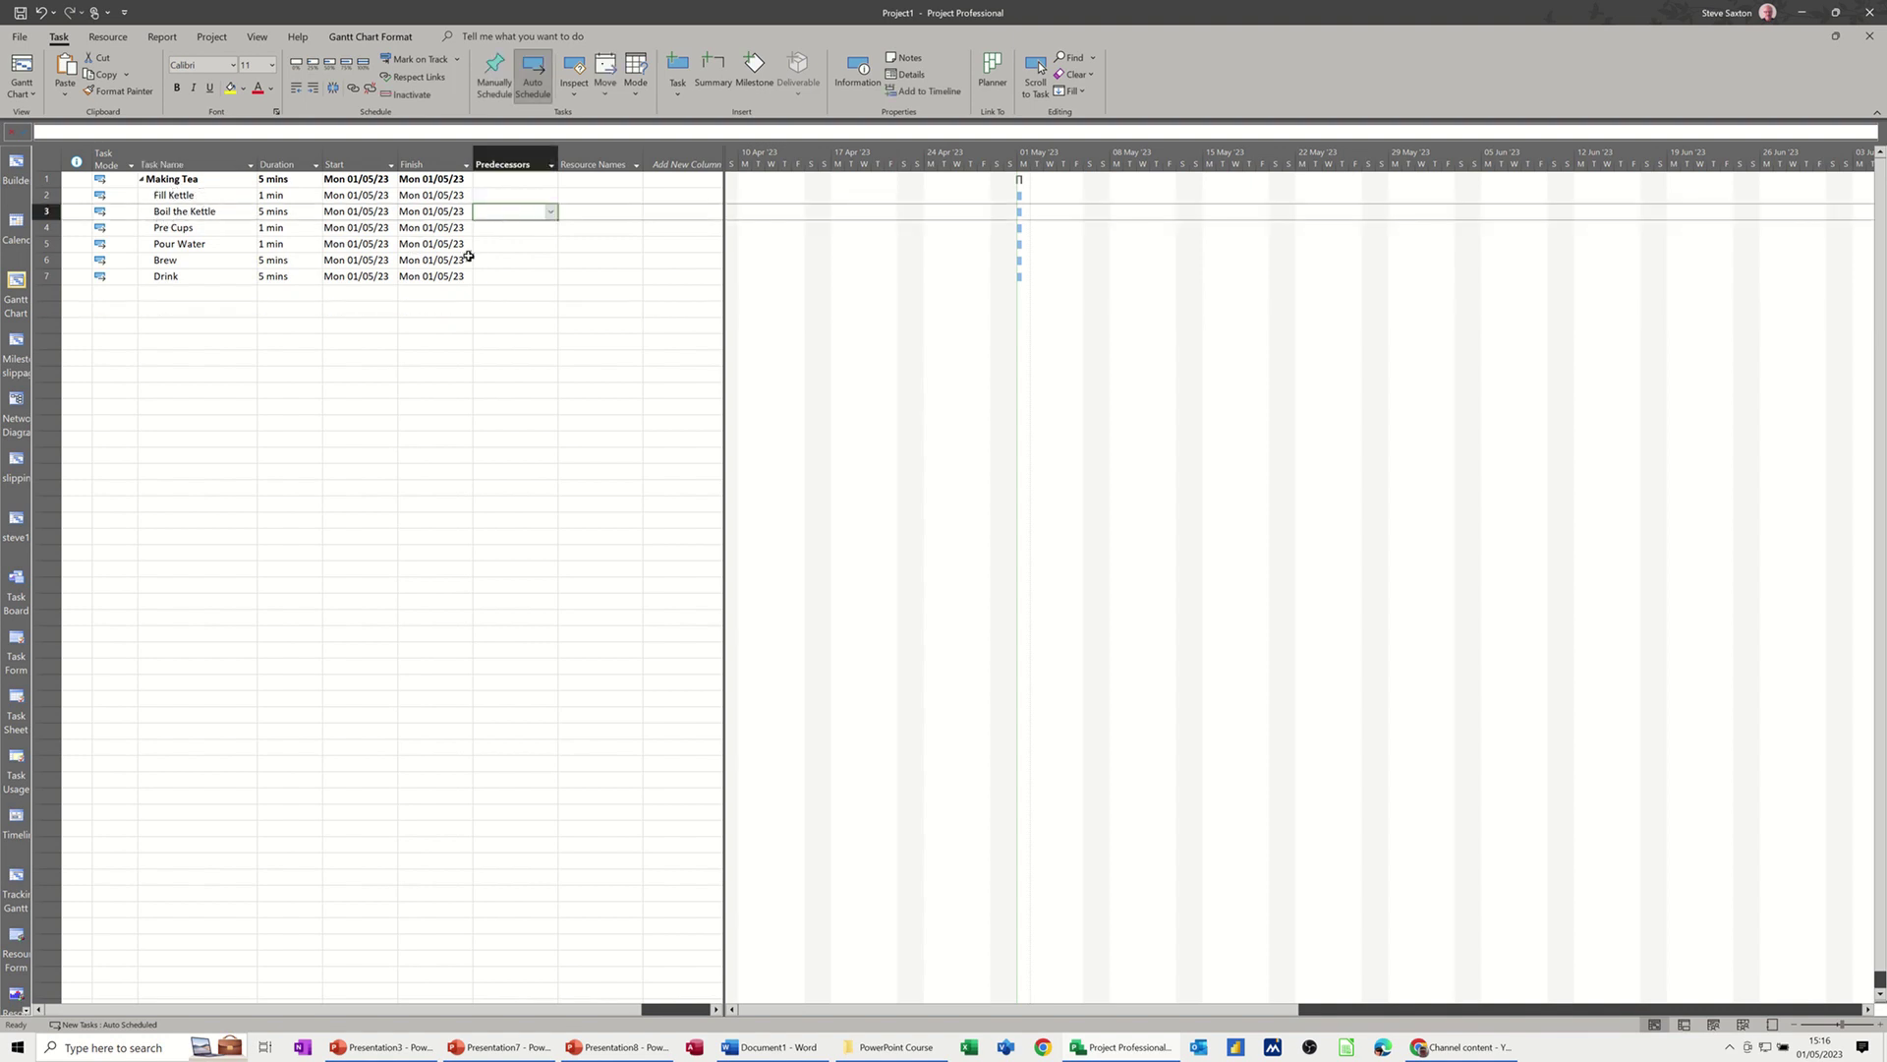
{"action": "type", "text": "2"}
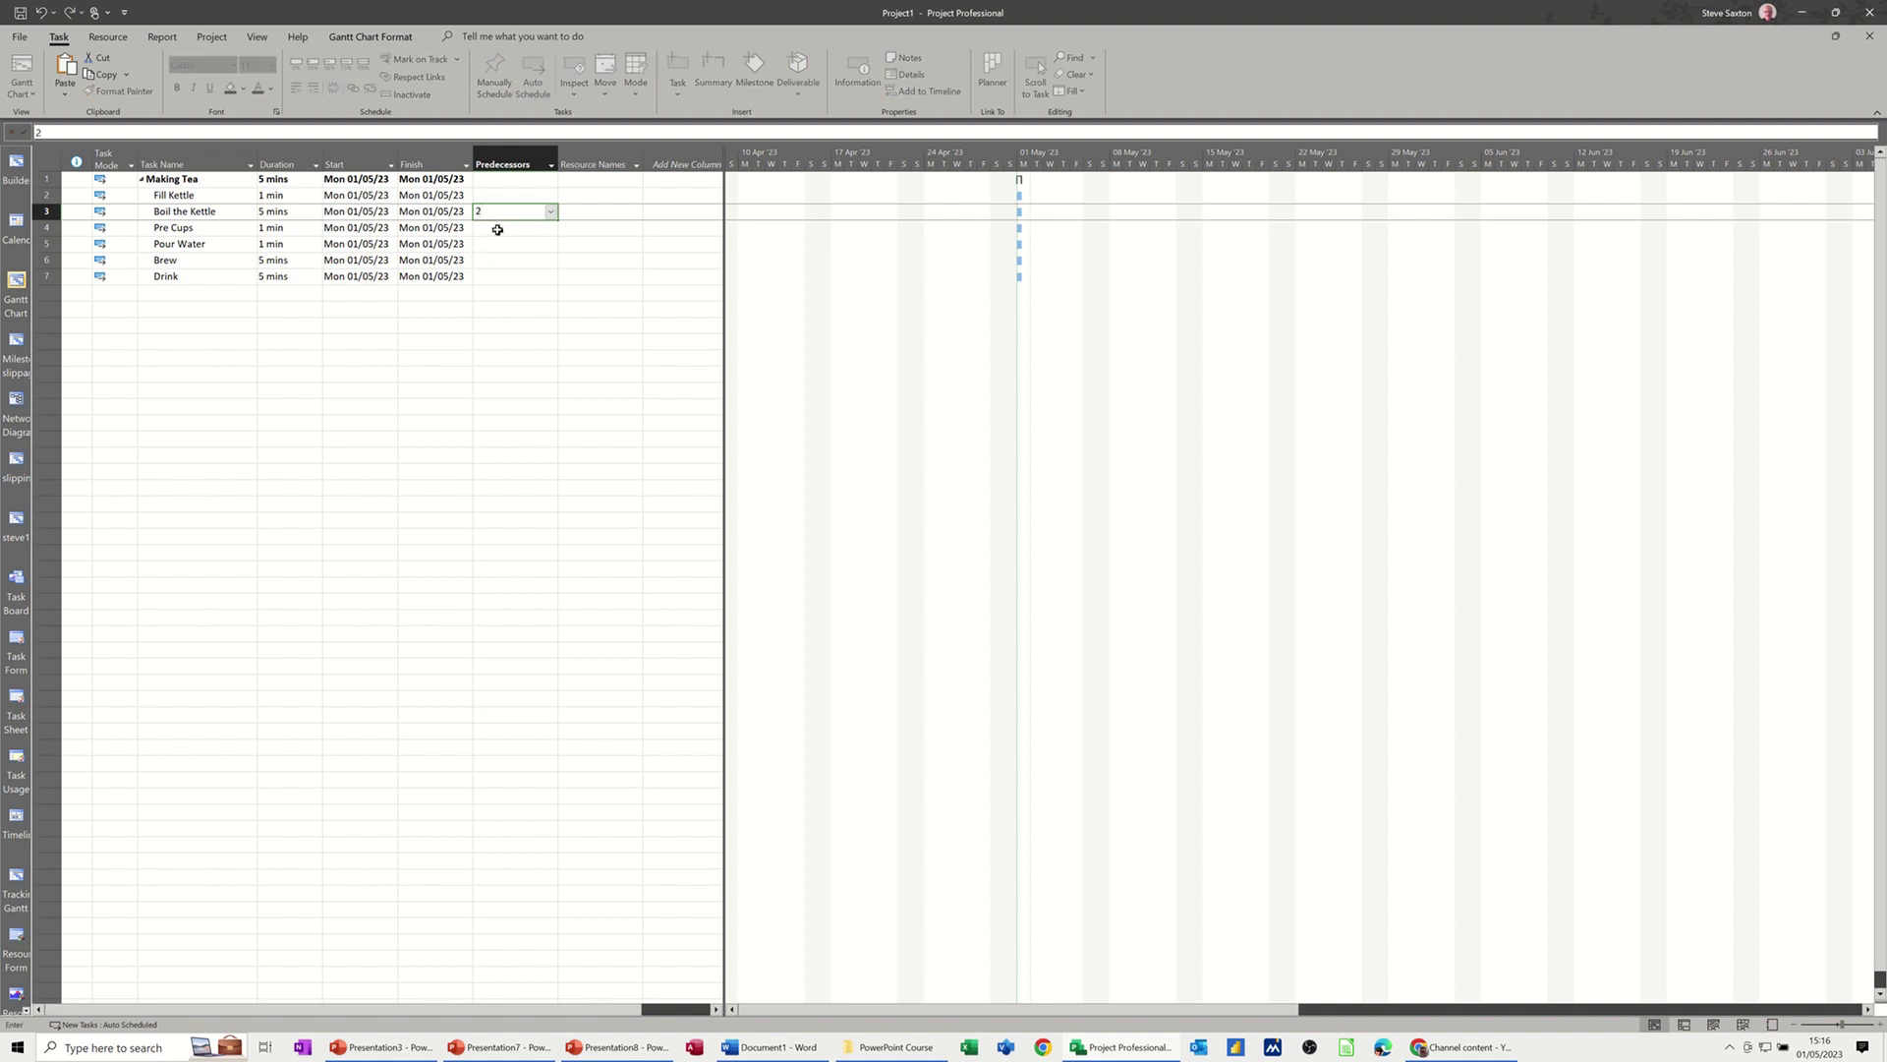
{"action": "key", "text": "Return"}
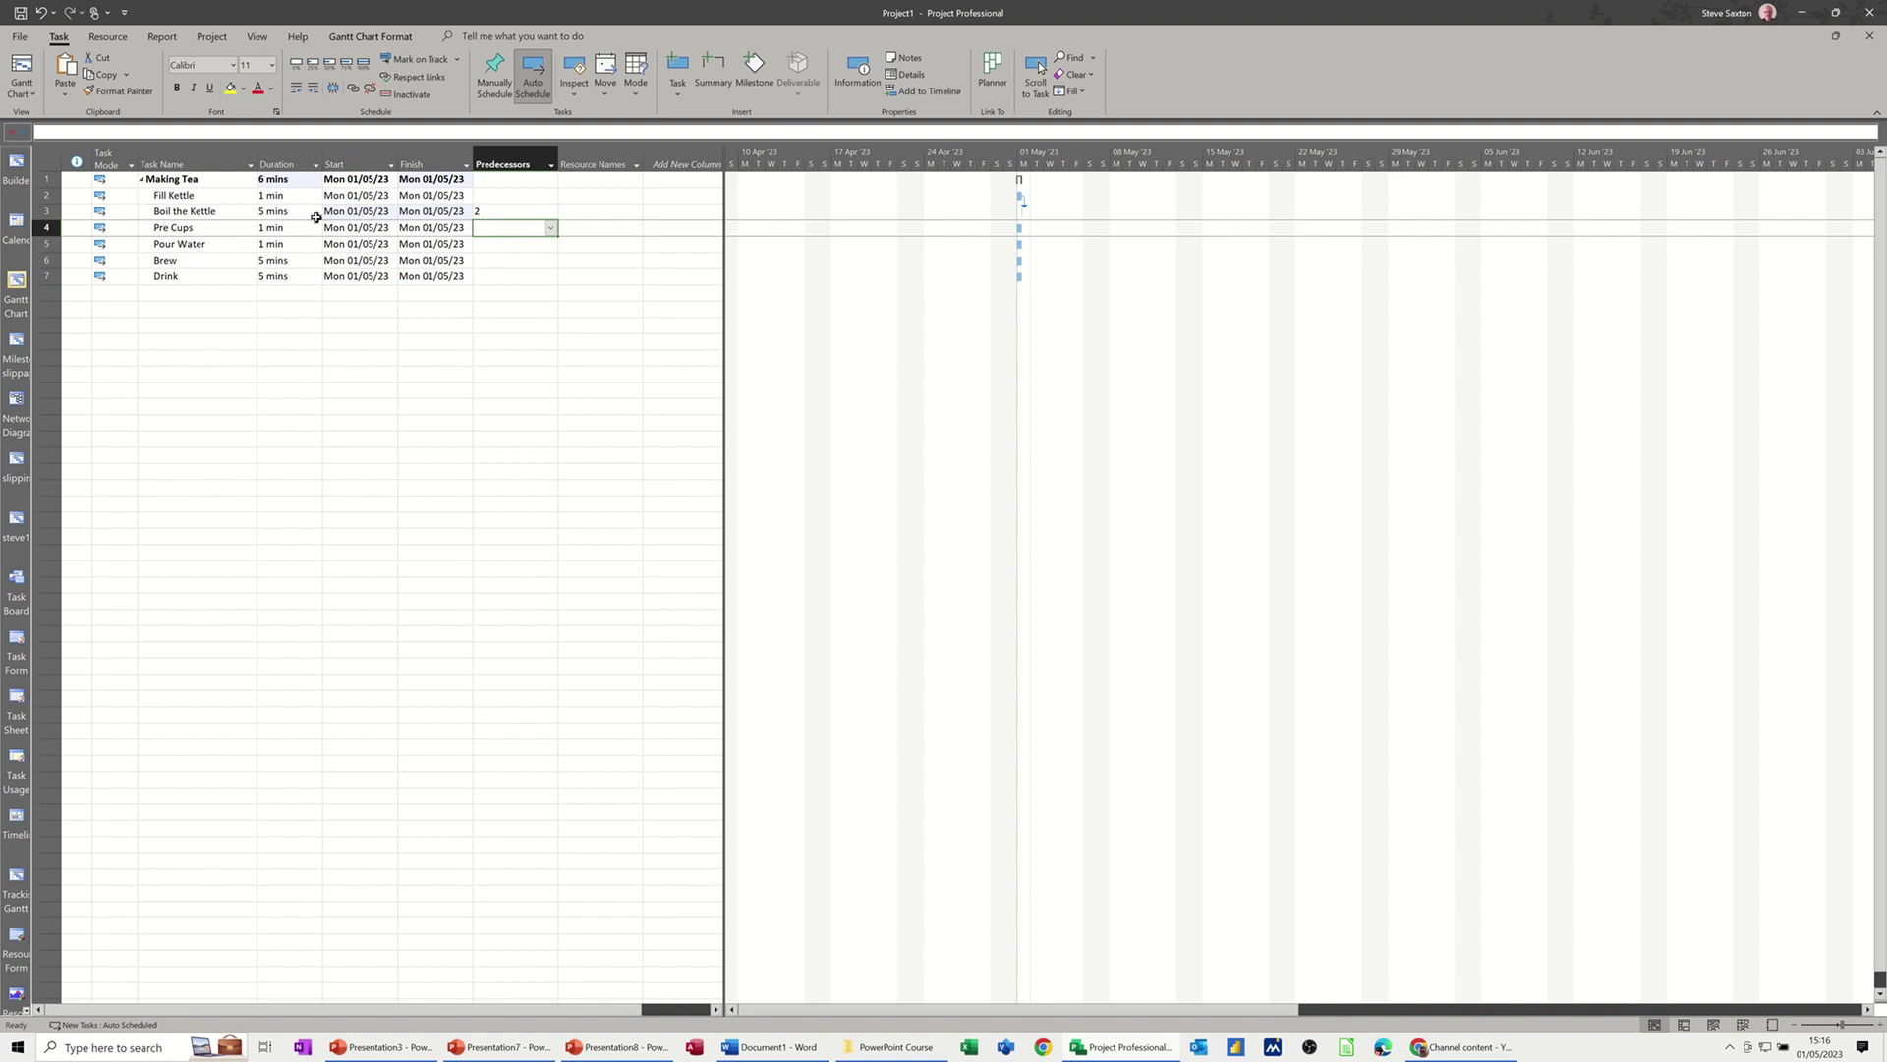
{"action": "type", "text": "3ss+1m"}
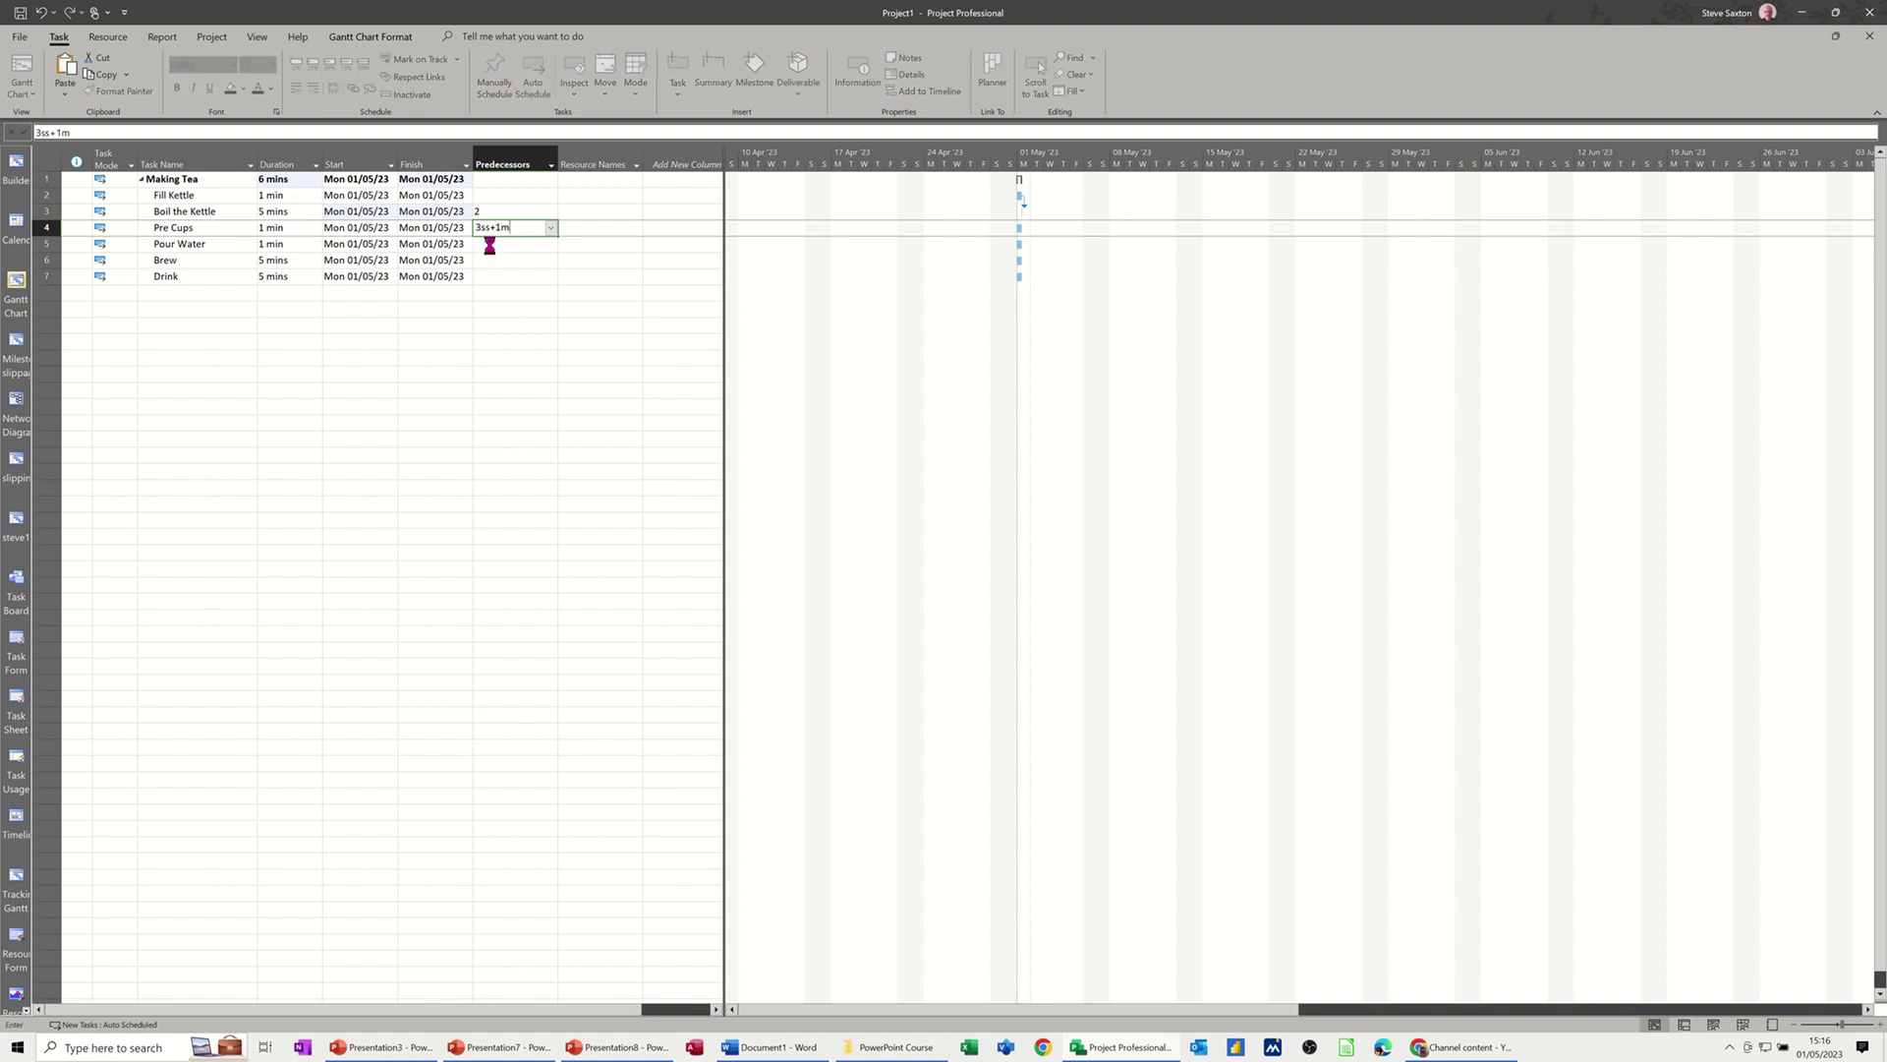
Step: Set predecessors: Pre Cups 3SS+1, Pour Water 3,4, Brew 5, Drink 6
{"action": "left_click", "coordinate": [491, 245]}
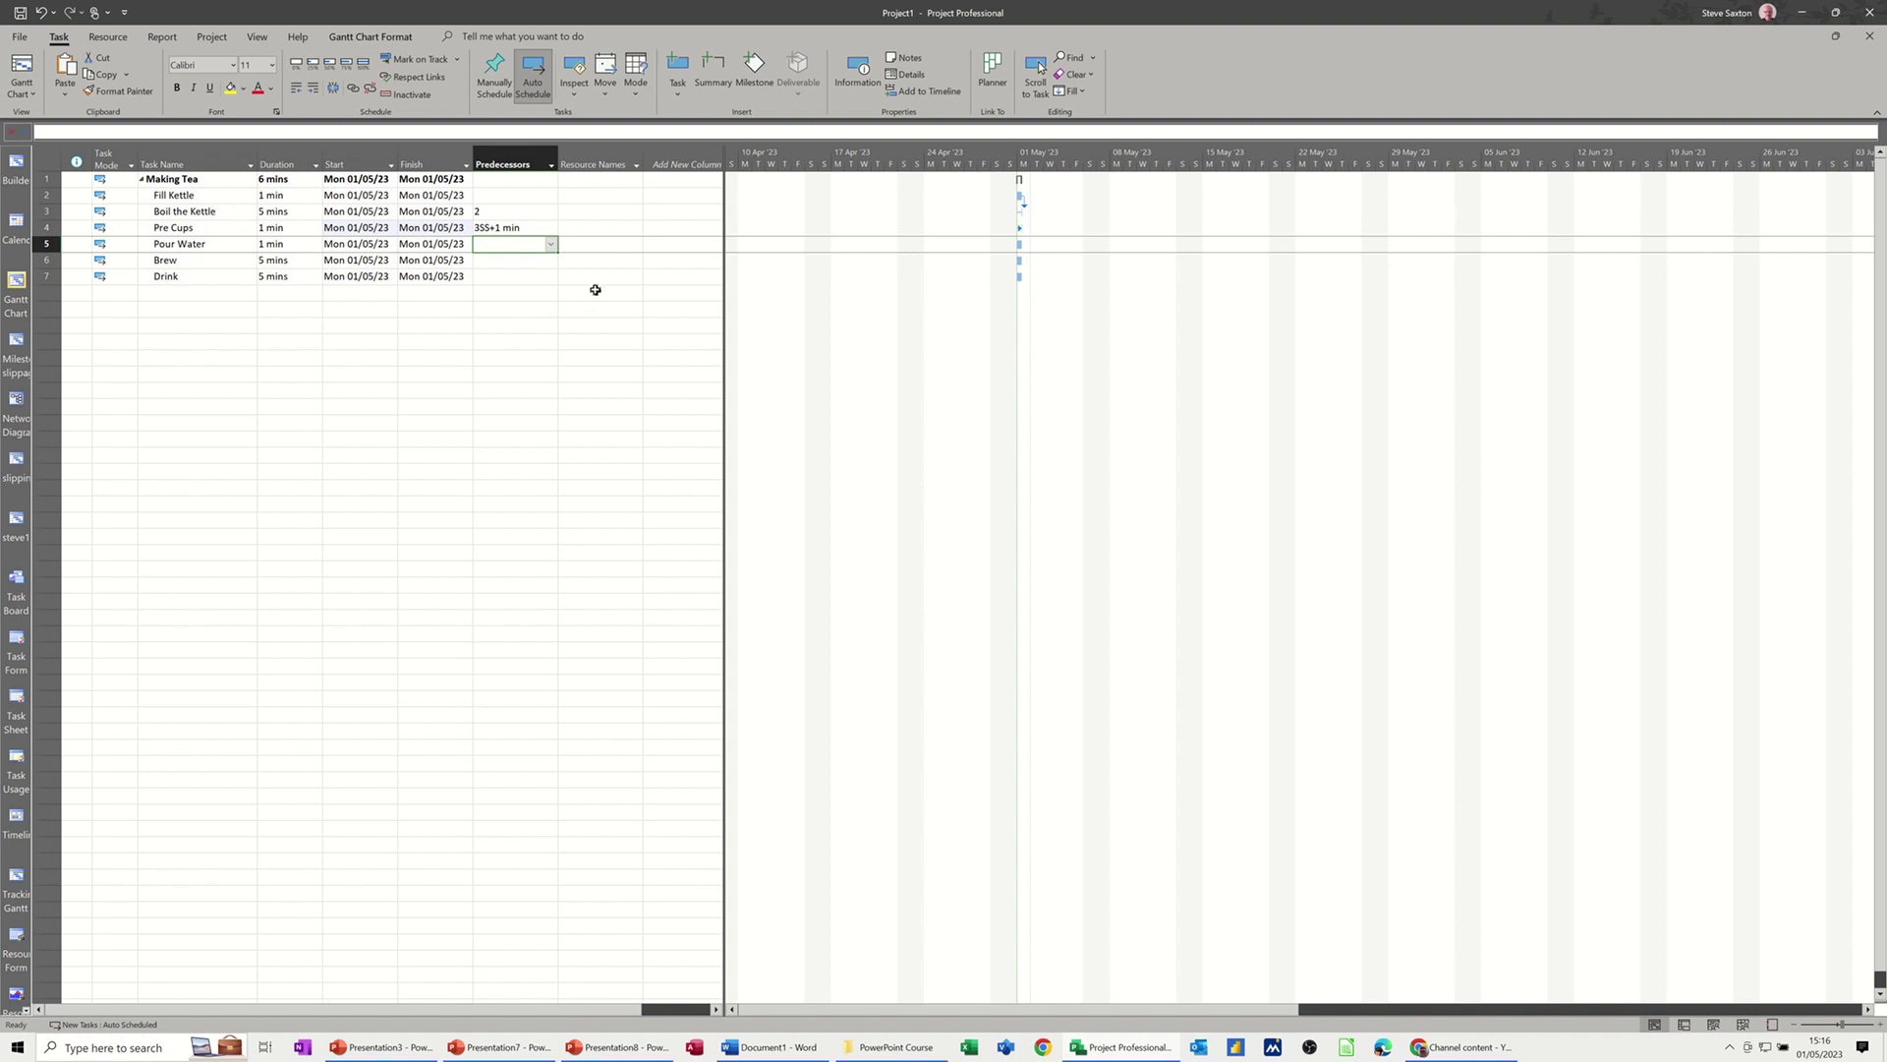
{"action": "type", "text": "3,4"}
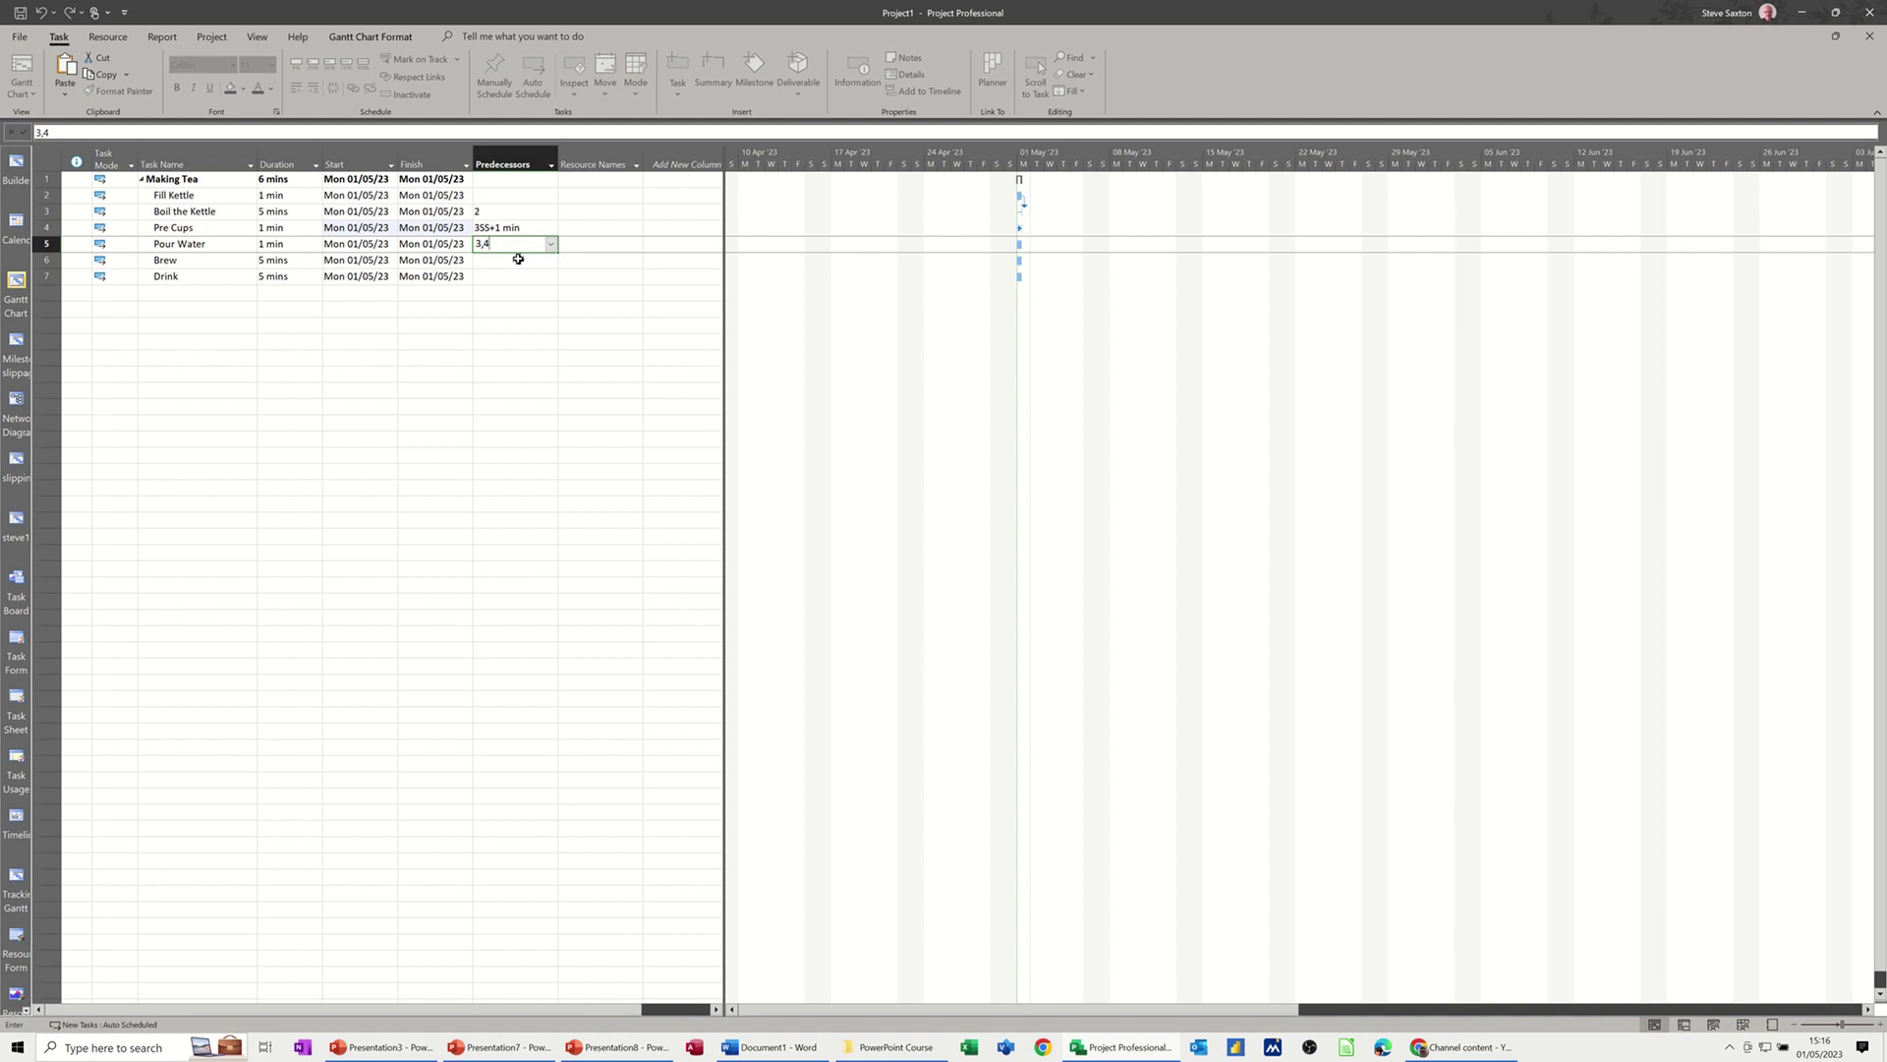
{"action": "left_click", "coordinate": [519, 260]}
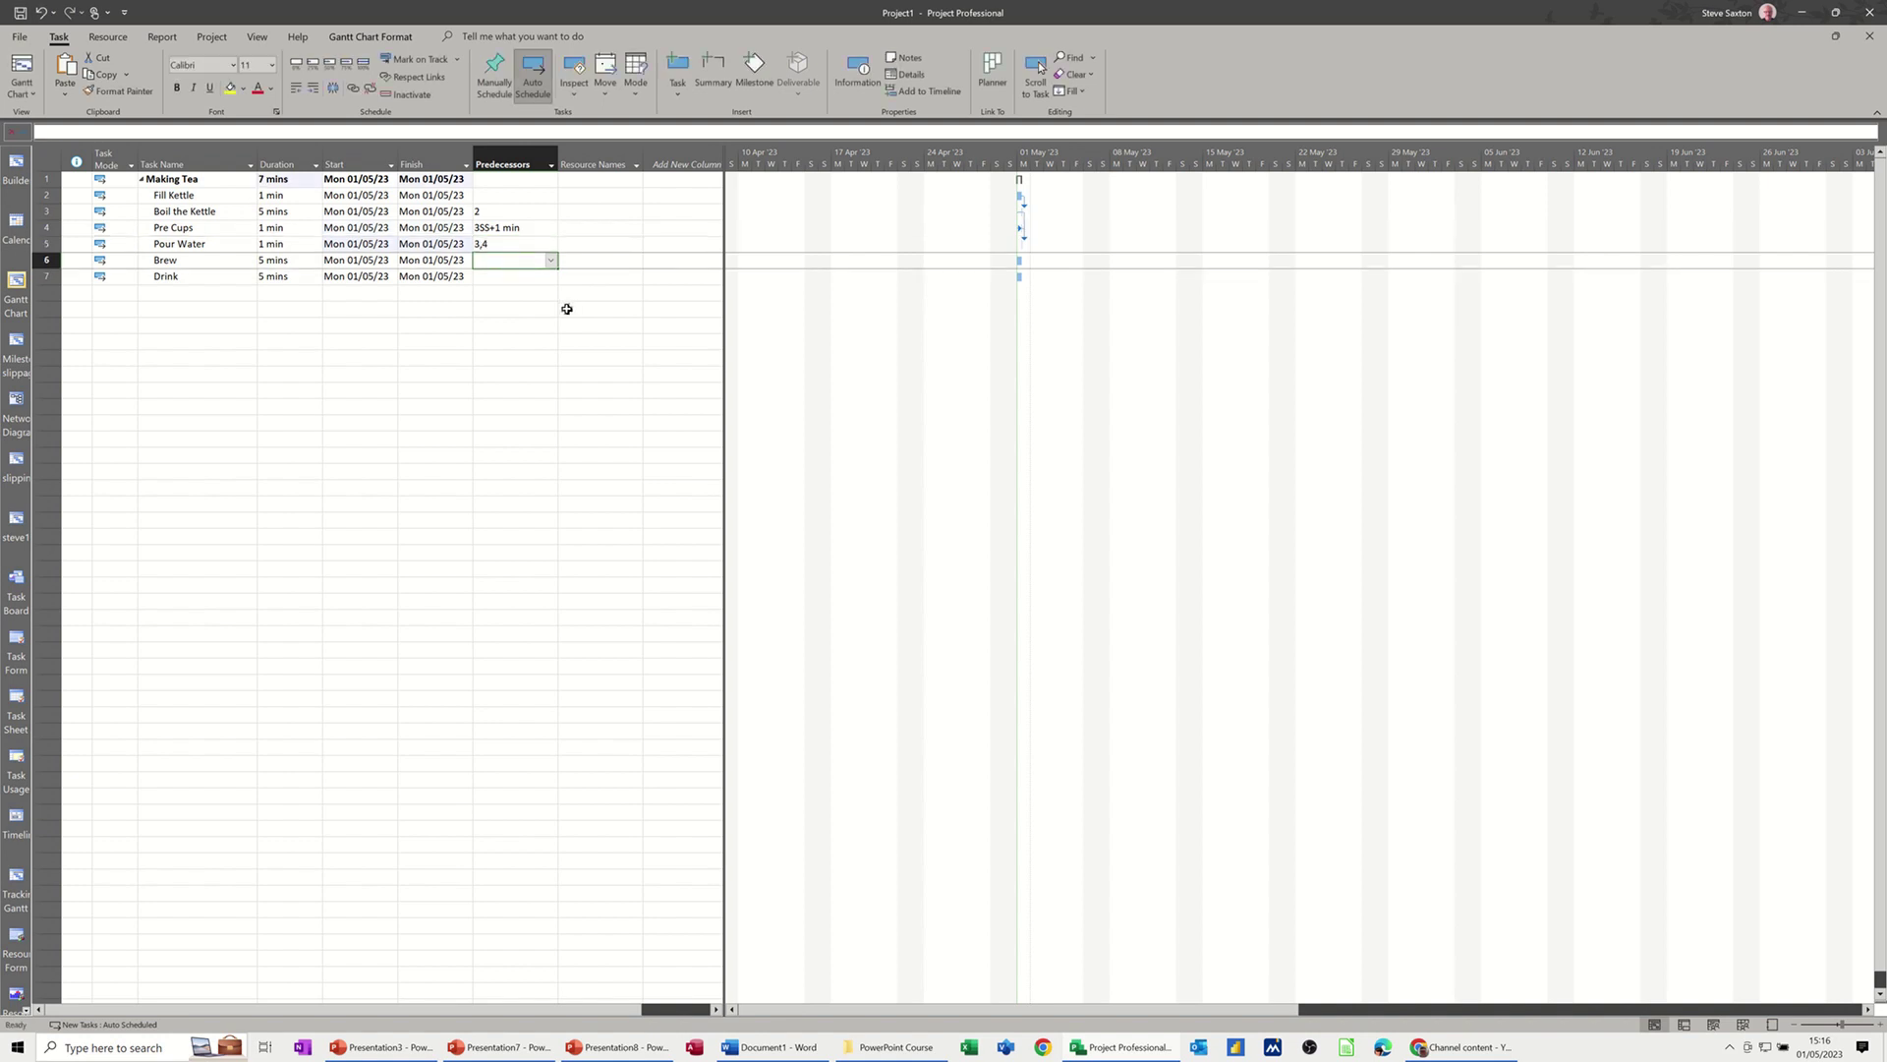
{"action": "type", "text": "5"}
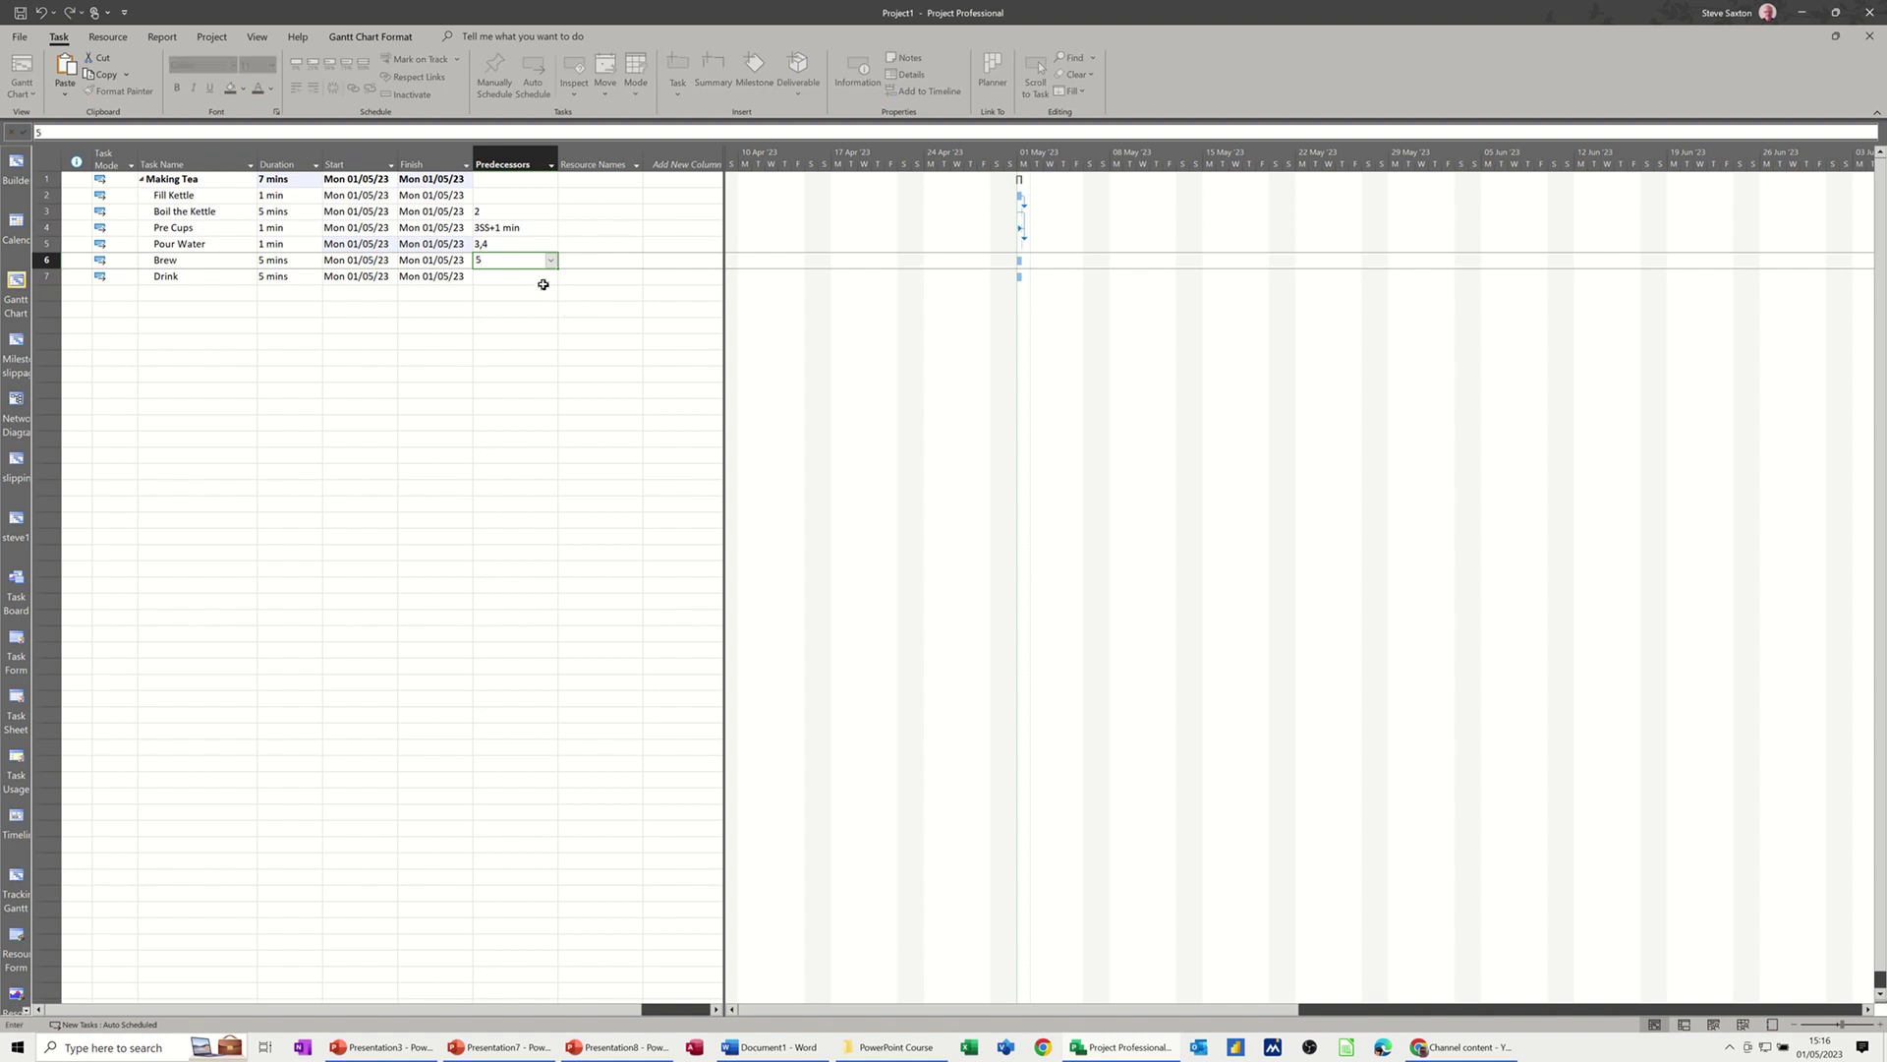
{"action": "left_click", "coordinate": [510, 277]}
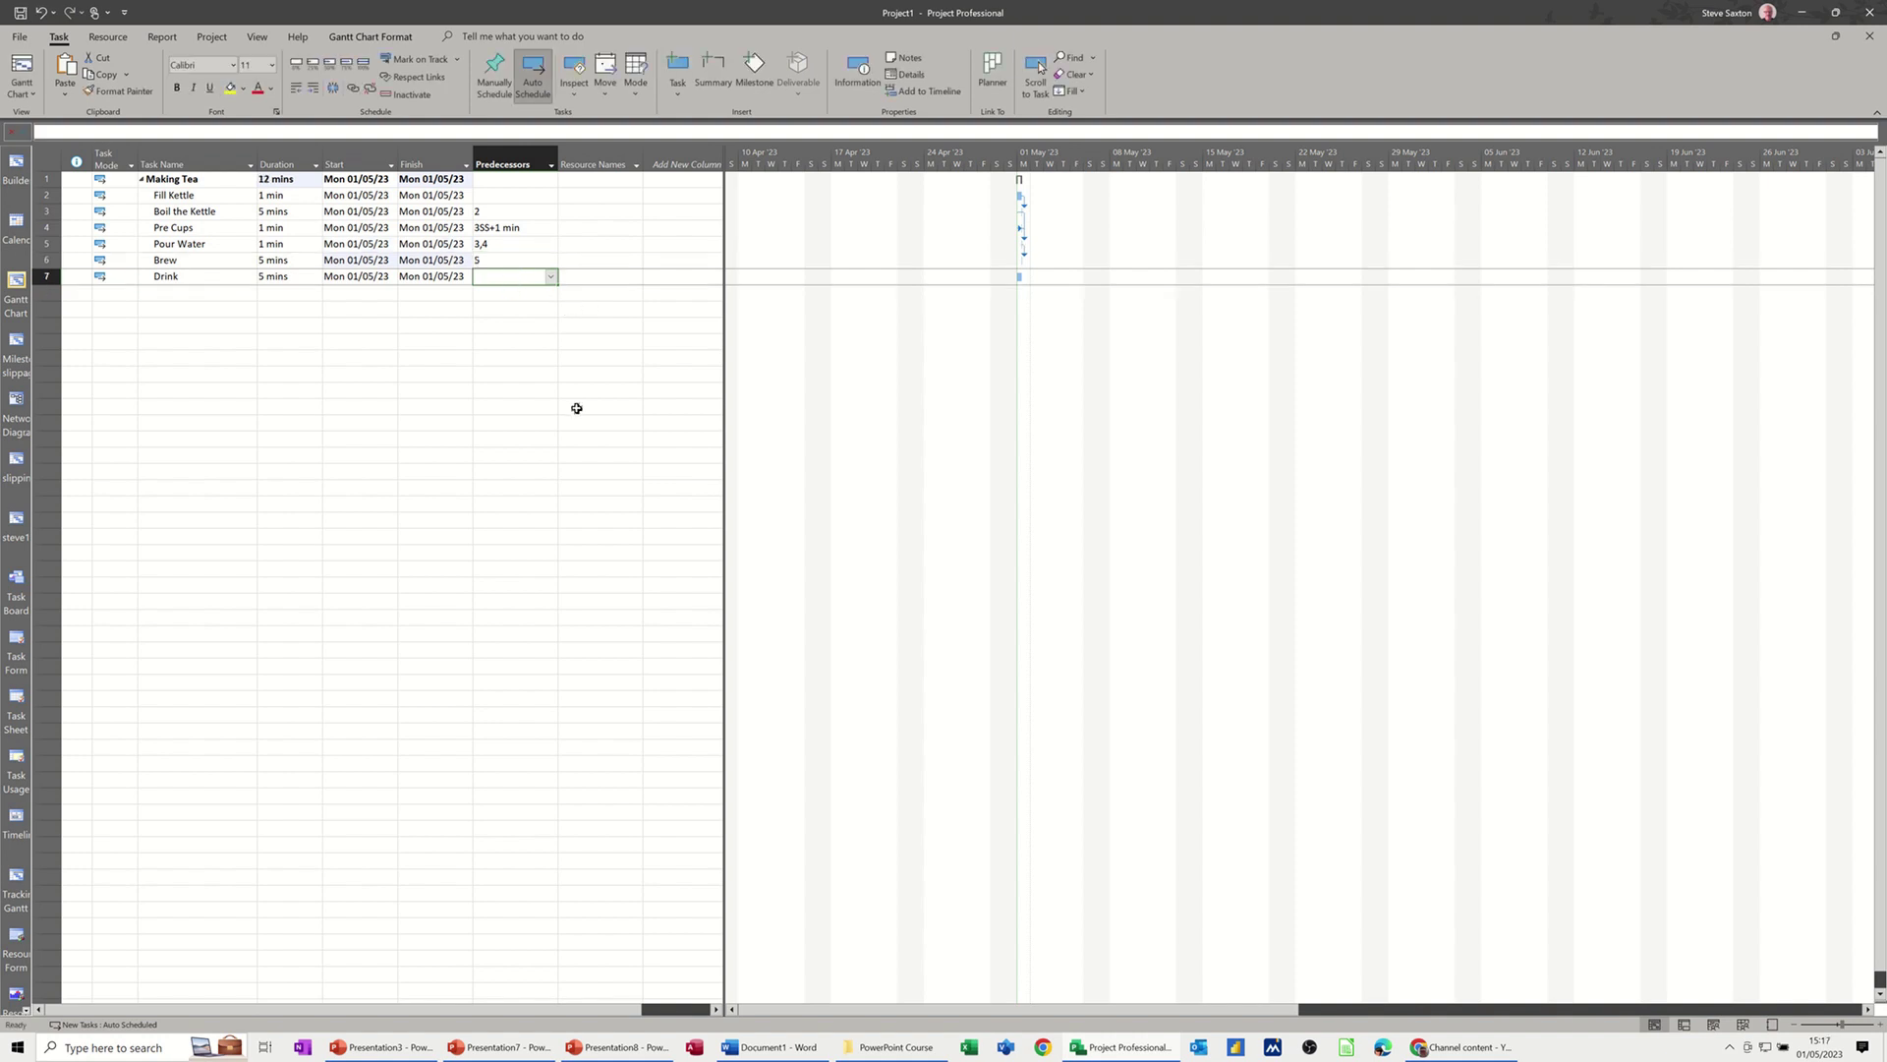
{"action": "type", "text": "6"}
{"action": "left_click", "coordinate": [420, 296]}
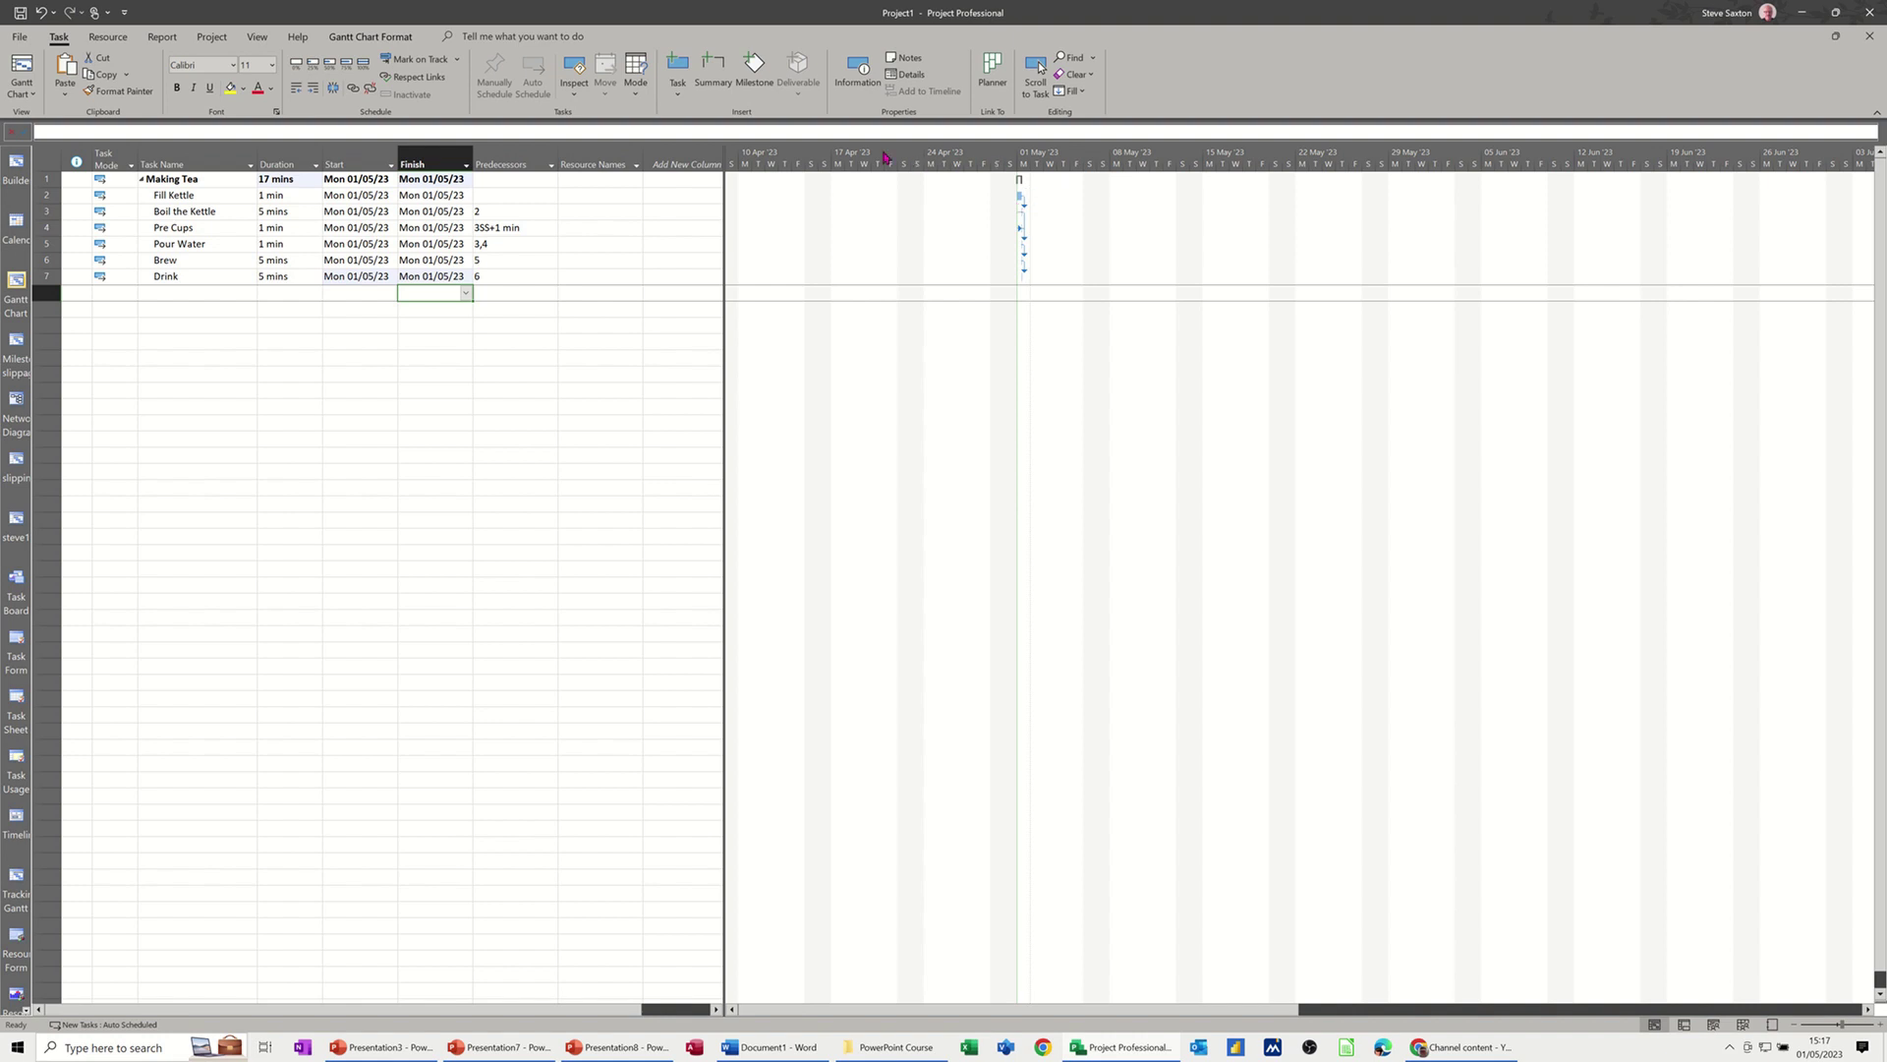
{"action": "mouse_move", "coordinate": [907, 156]}
{"action": "double_click", "coordinate": [907, 155]}
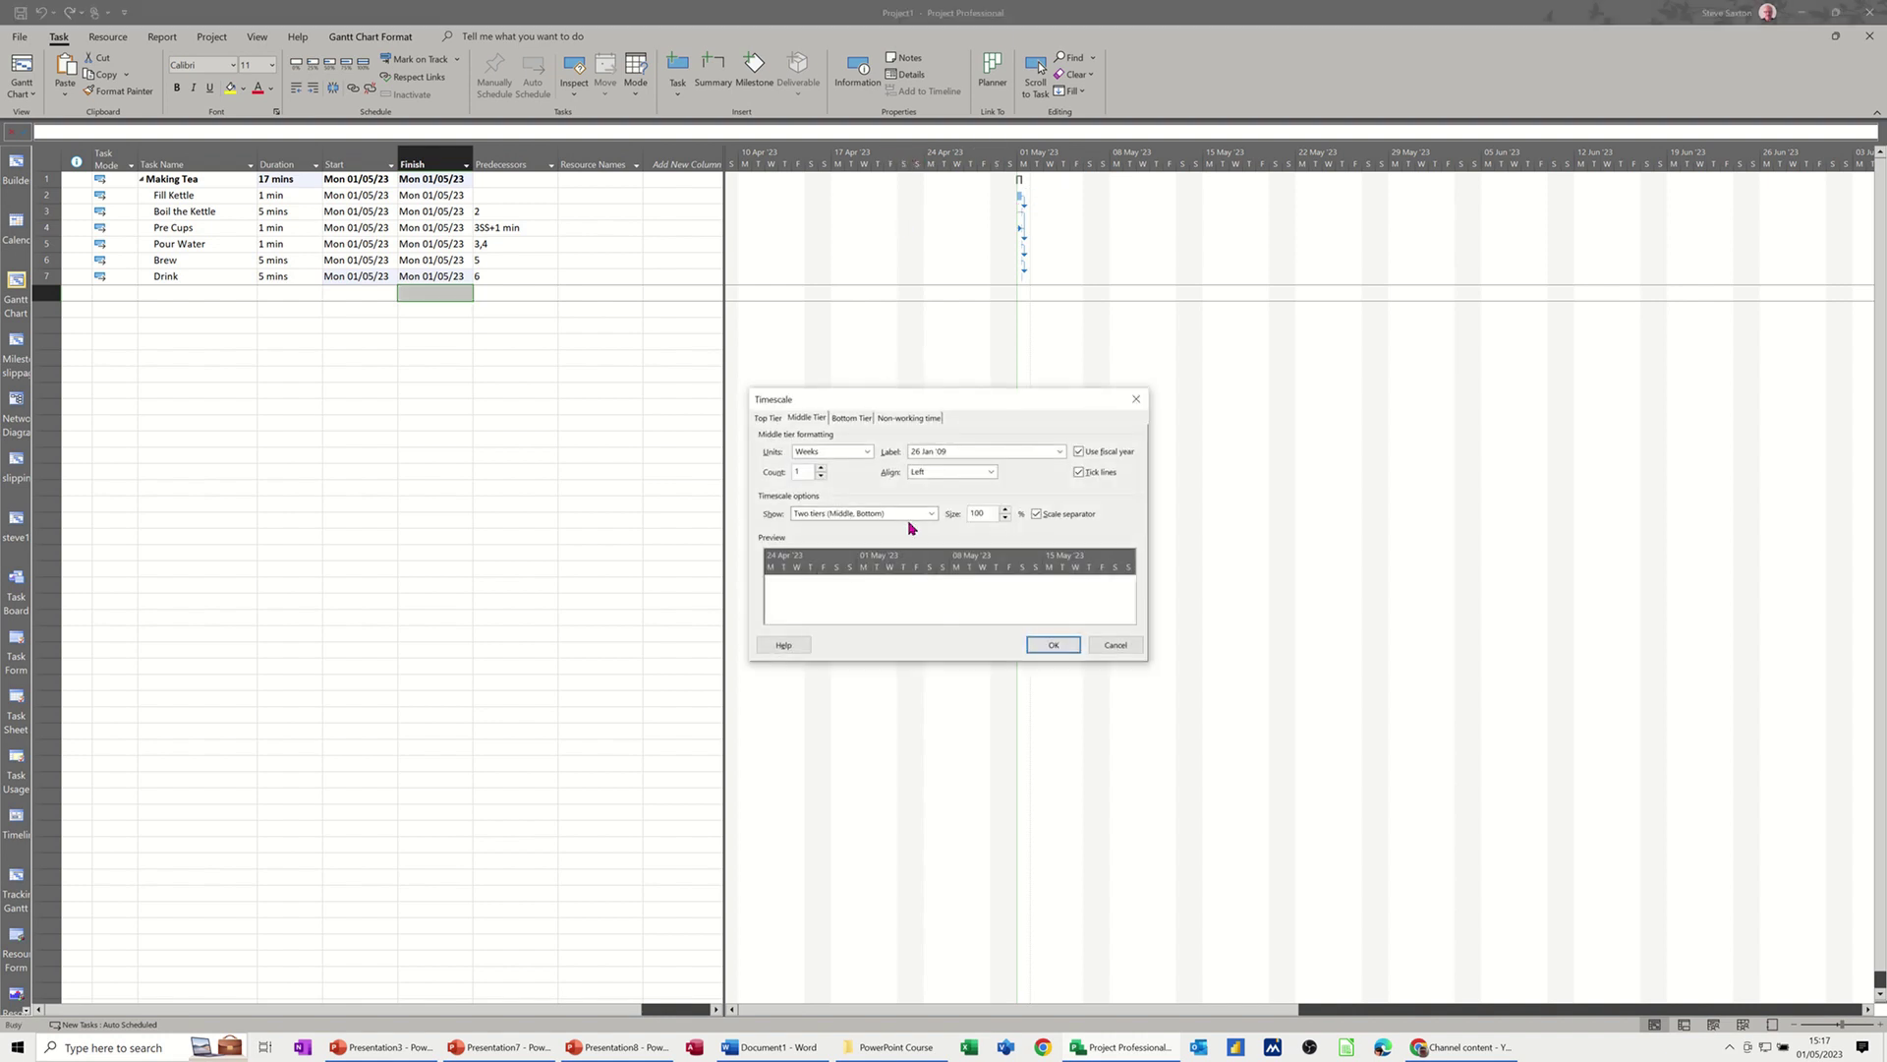
Step: Set the timescale to one middle tier in minutes and scroll to the Brew task
{"action": "left_click", "coordinate": [930, 514]}
{"action": "left_click", "coordinate": [878, 526]}
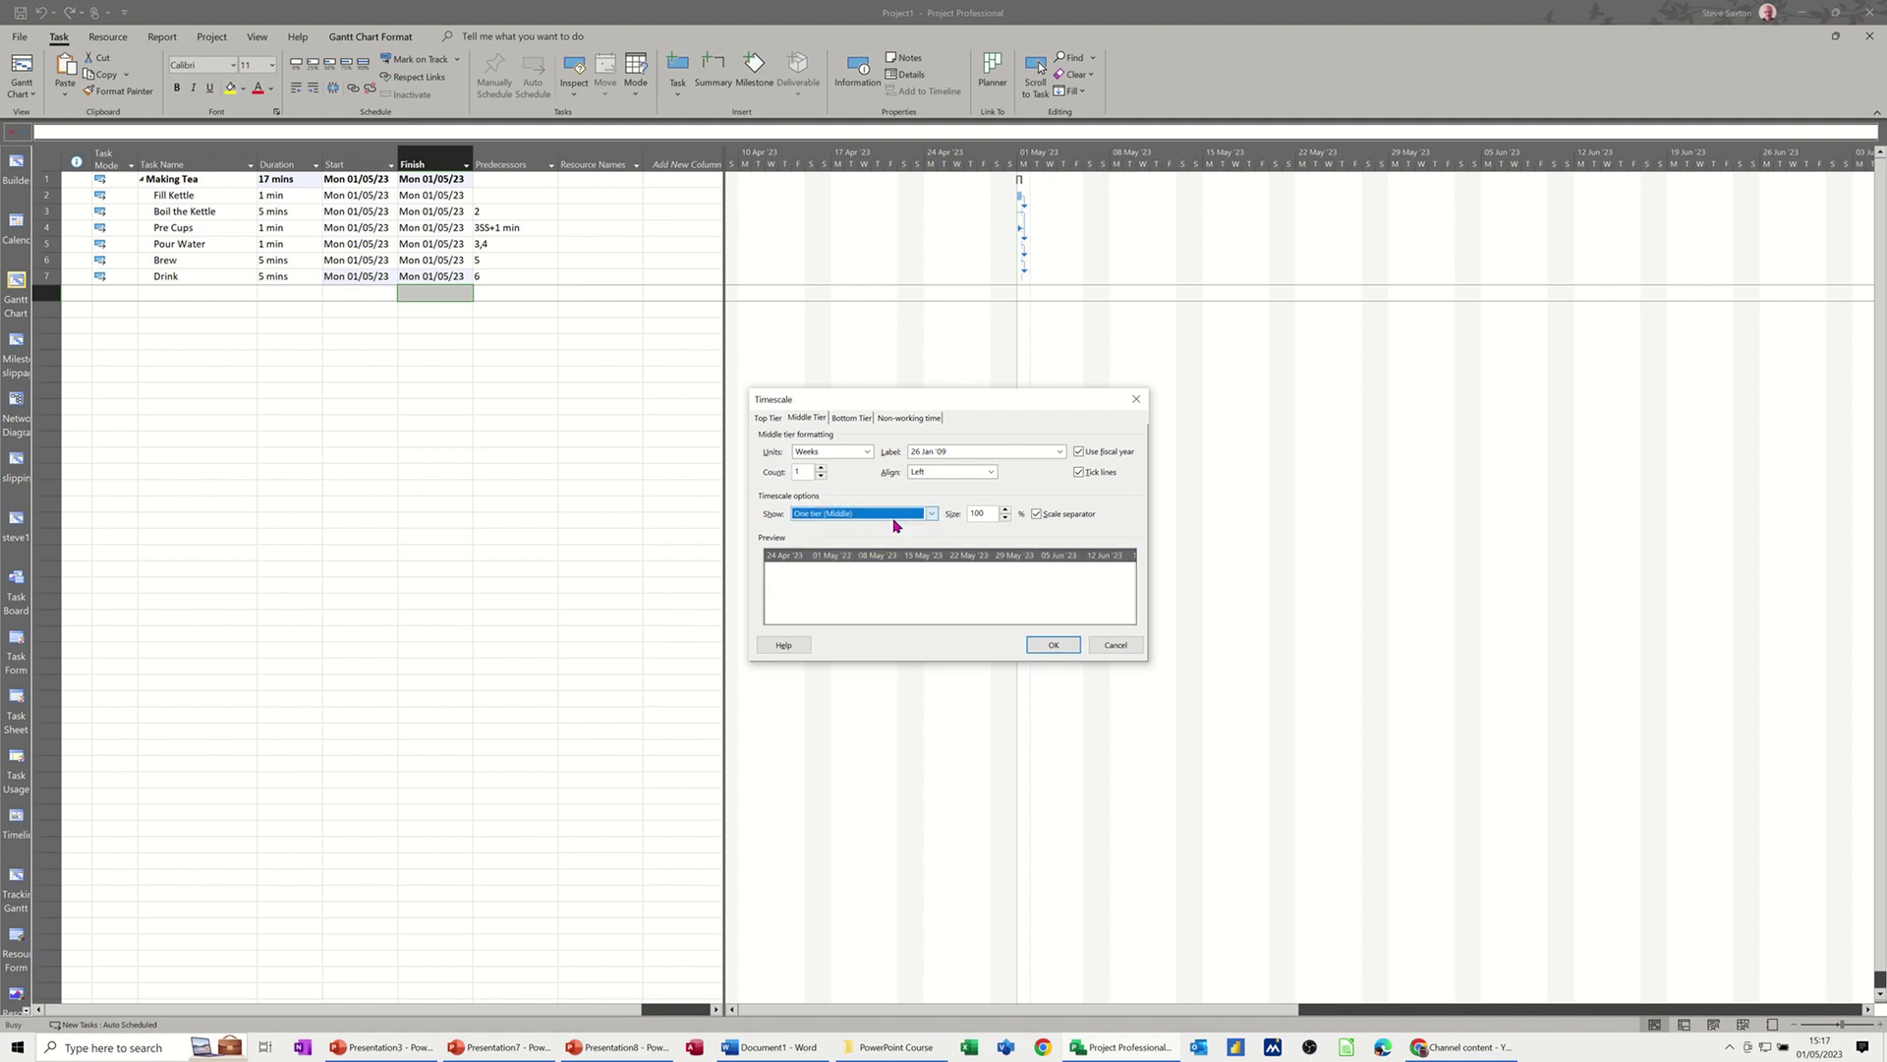
{"action": "left_click", "coordinate": [865, 451]}
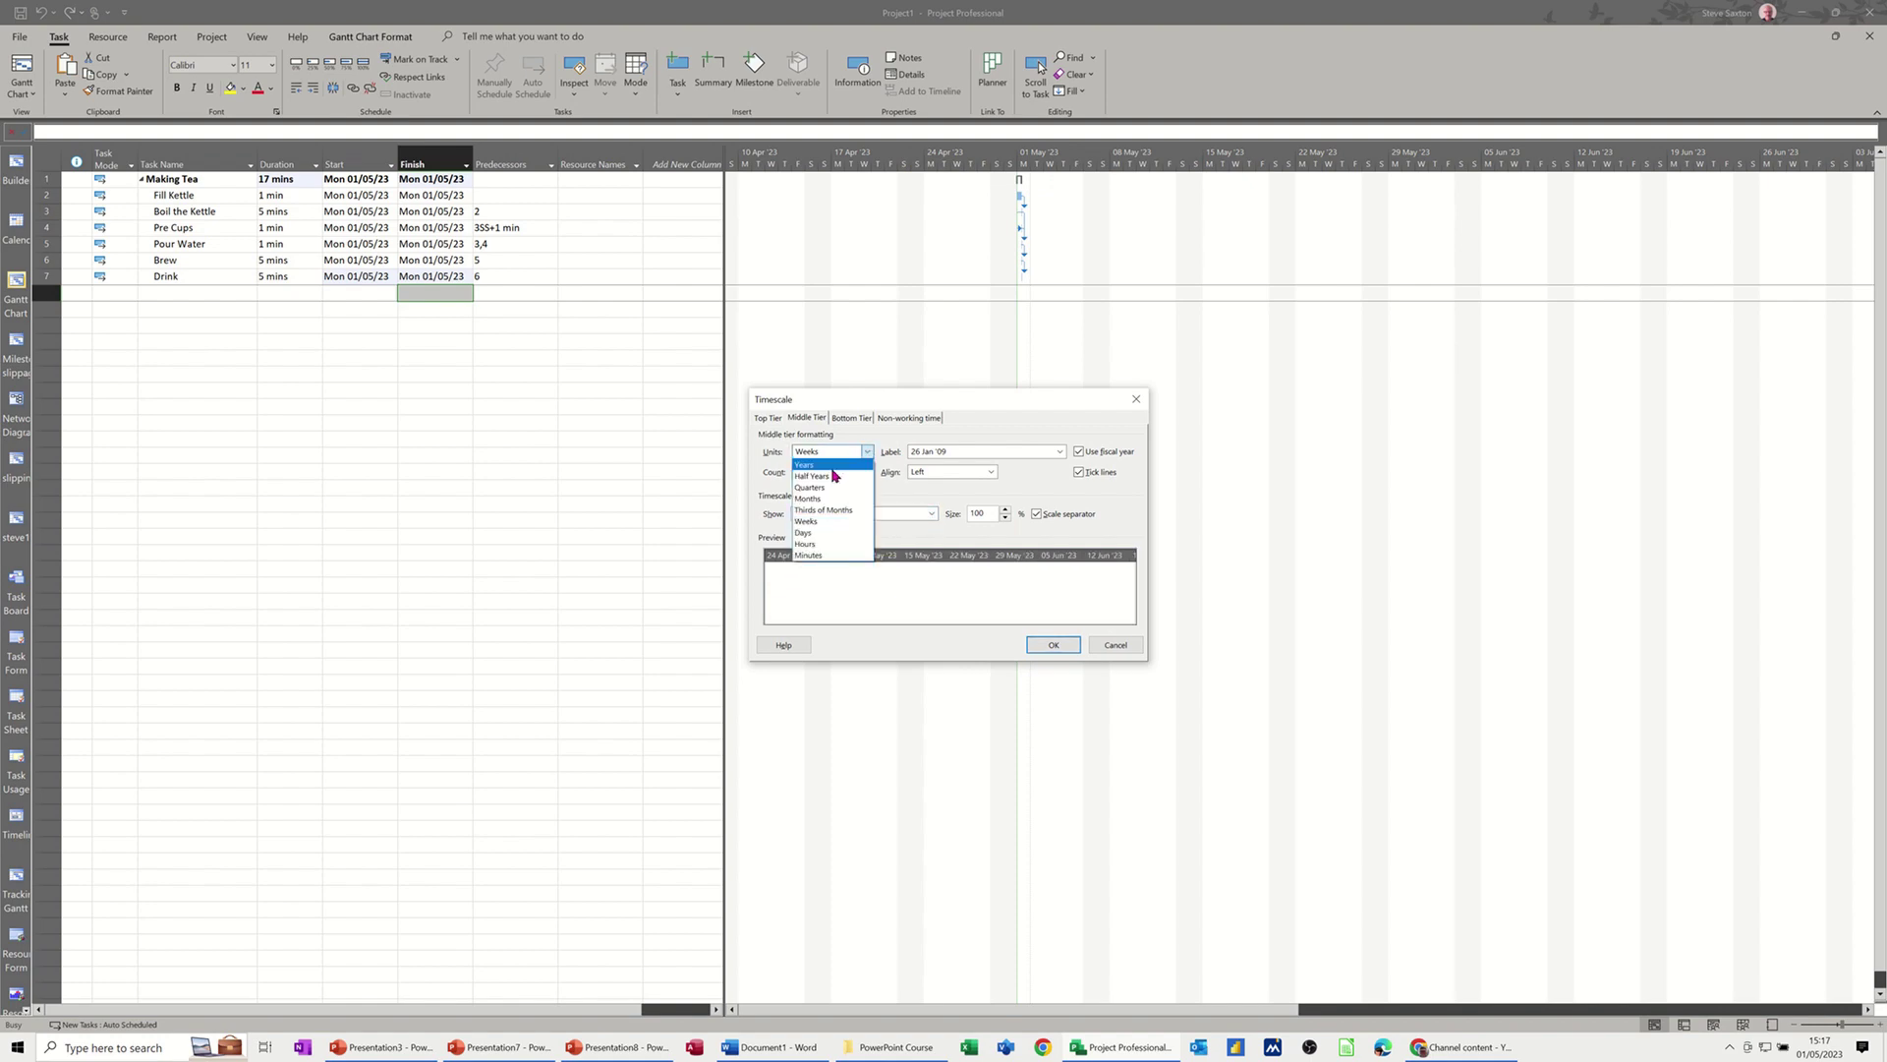
{"action": "left_click", "coordinate": [833, 558]}
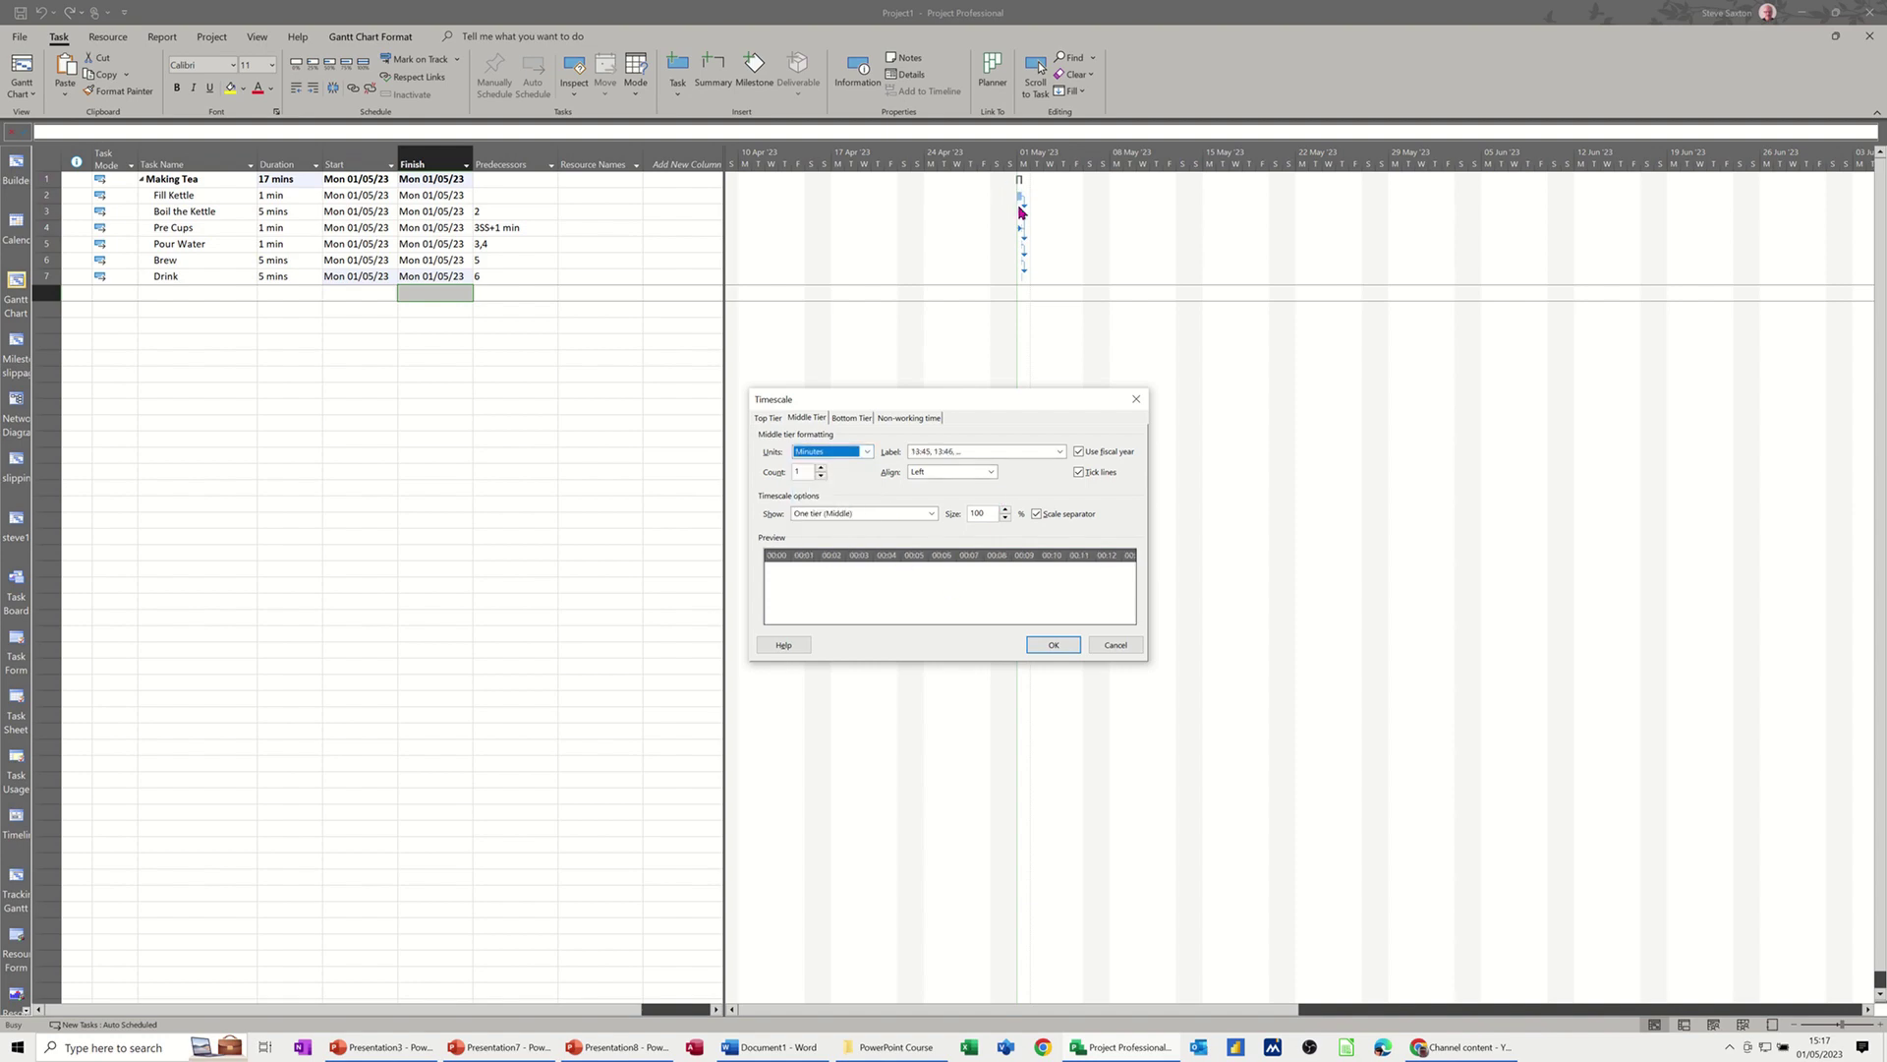
{"action": "left_click", "coordinate": [1054, 650]}
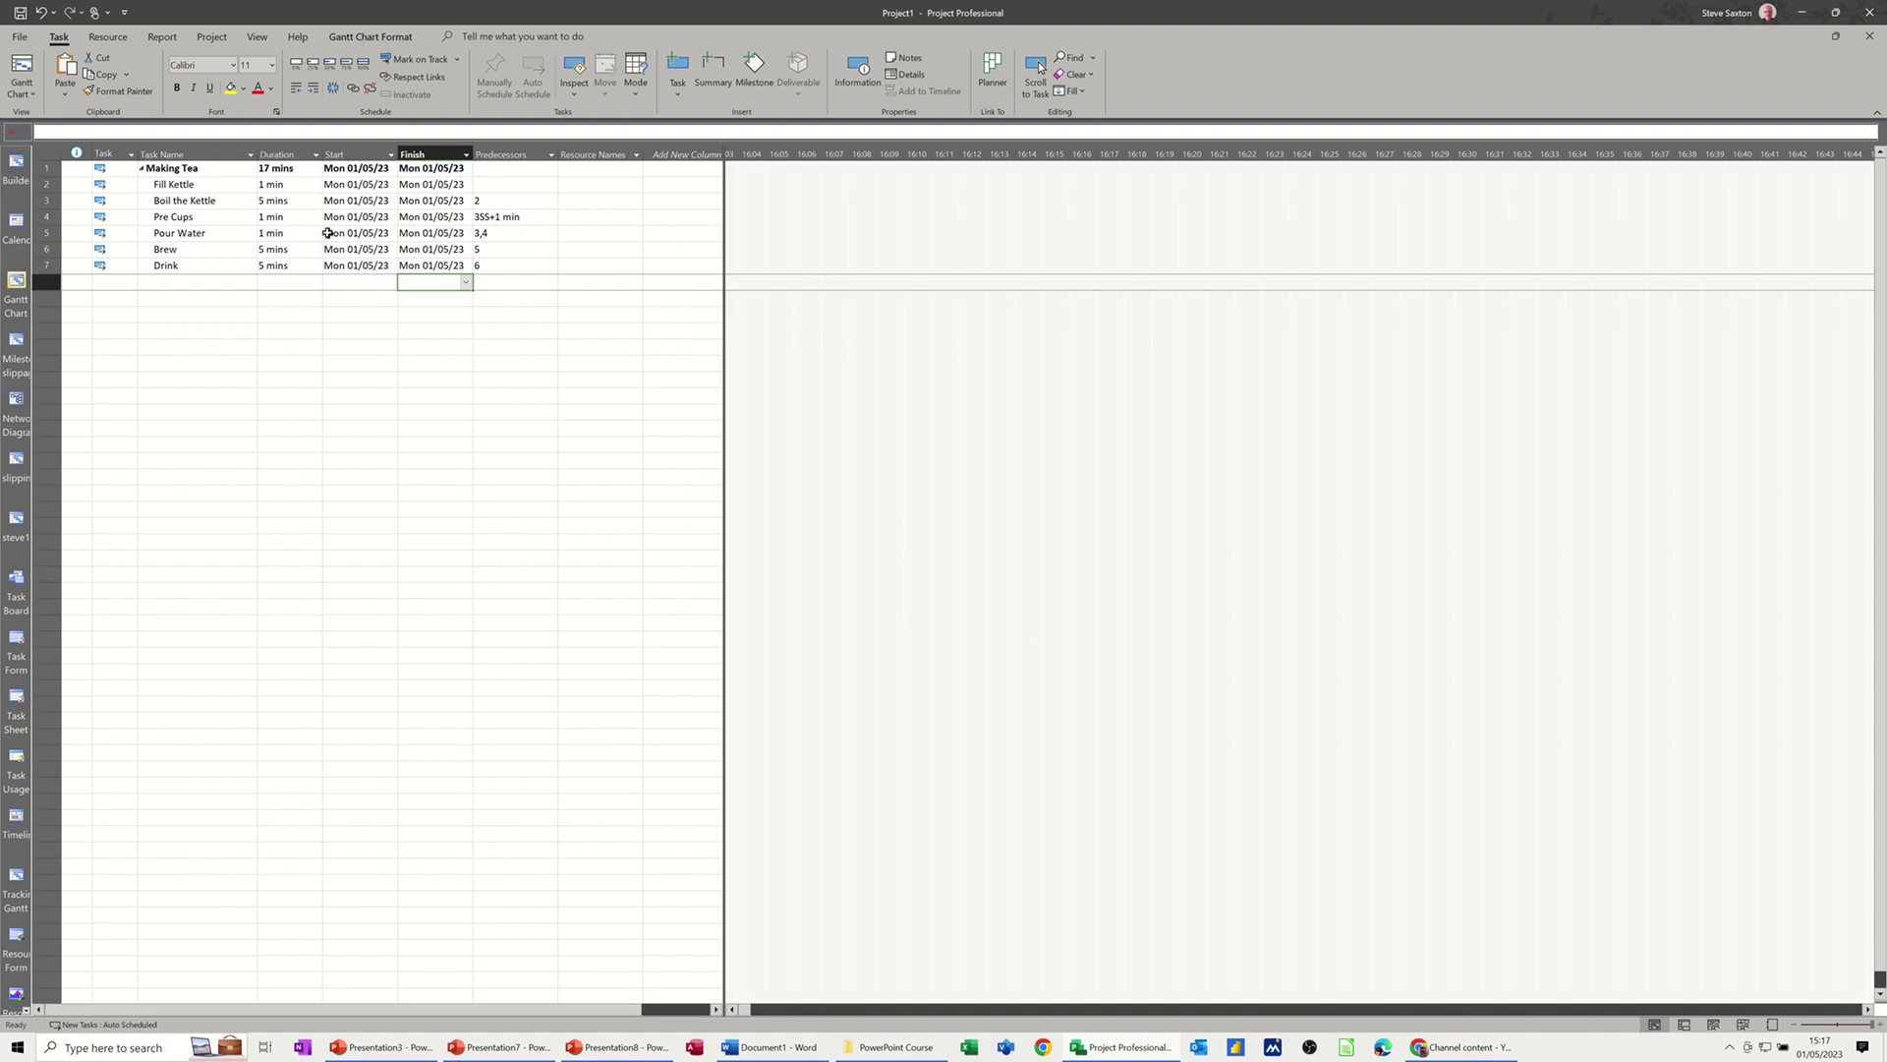
{"action": "left_click", "coordinate": [224, 248]}
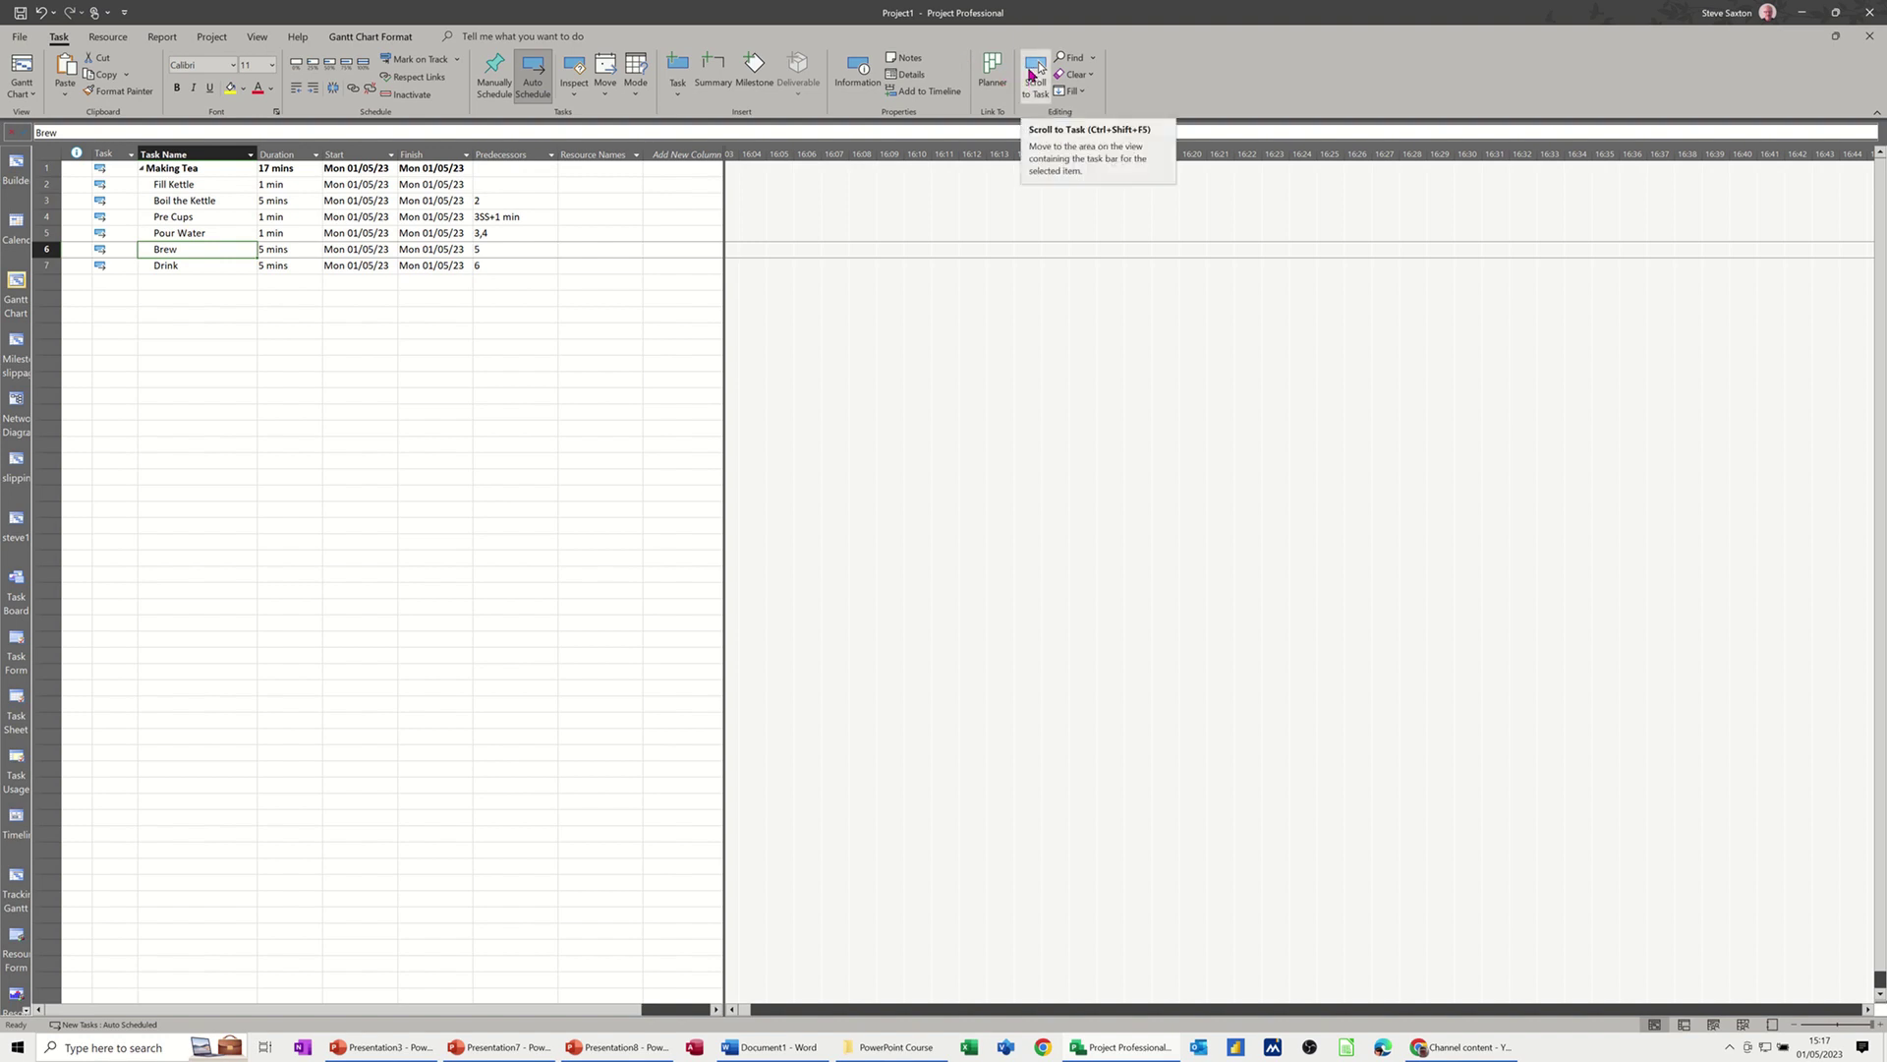
{"action": "left_click", "coordinate": [1037, 70]}
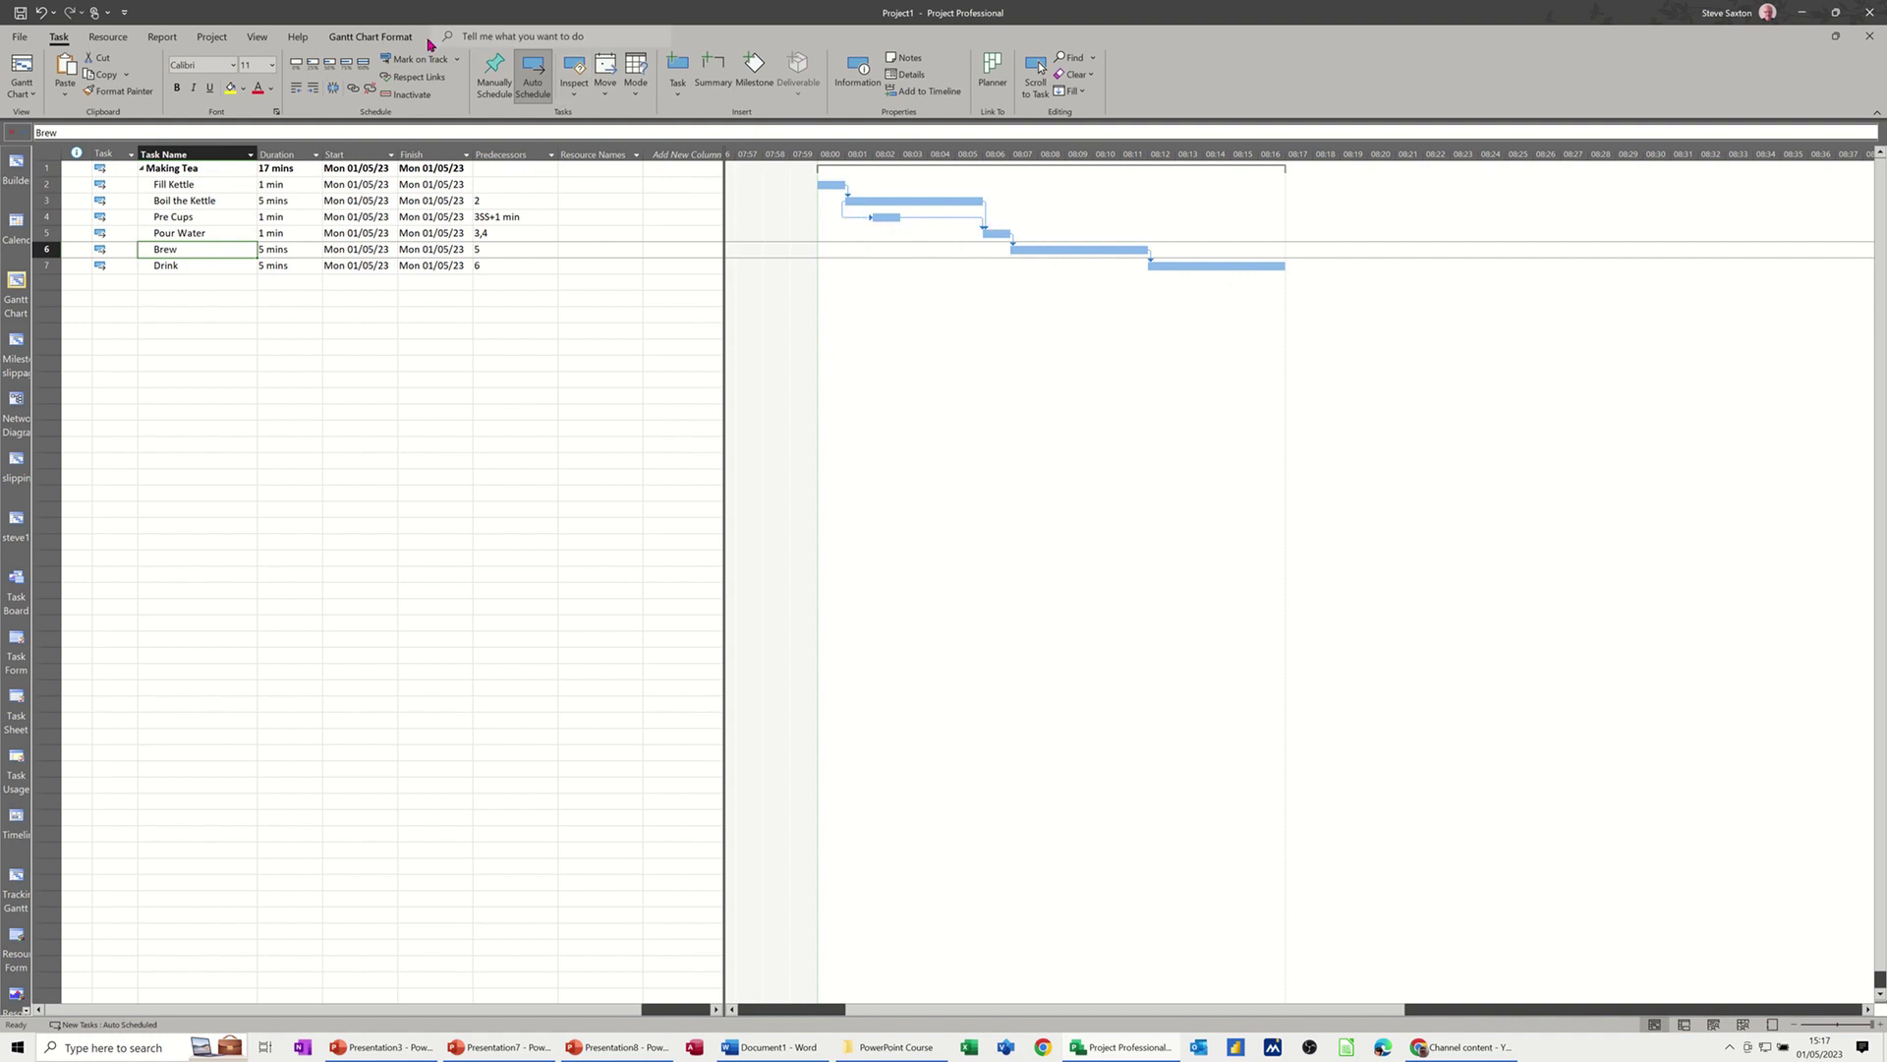
Step: Turn on Critical Tasks highlighting in the Gantt Chart Format options
{"action": "left_click", "coordinate": [371, 37]}
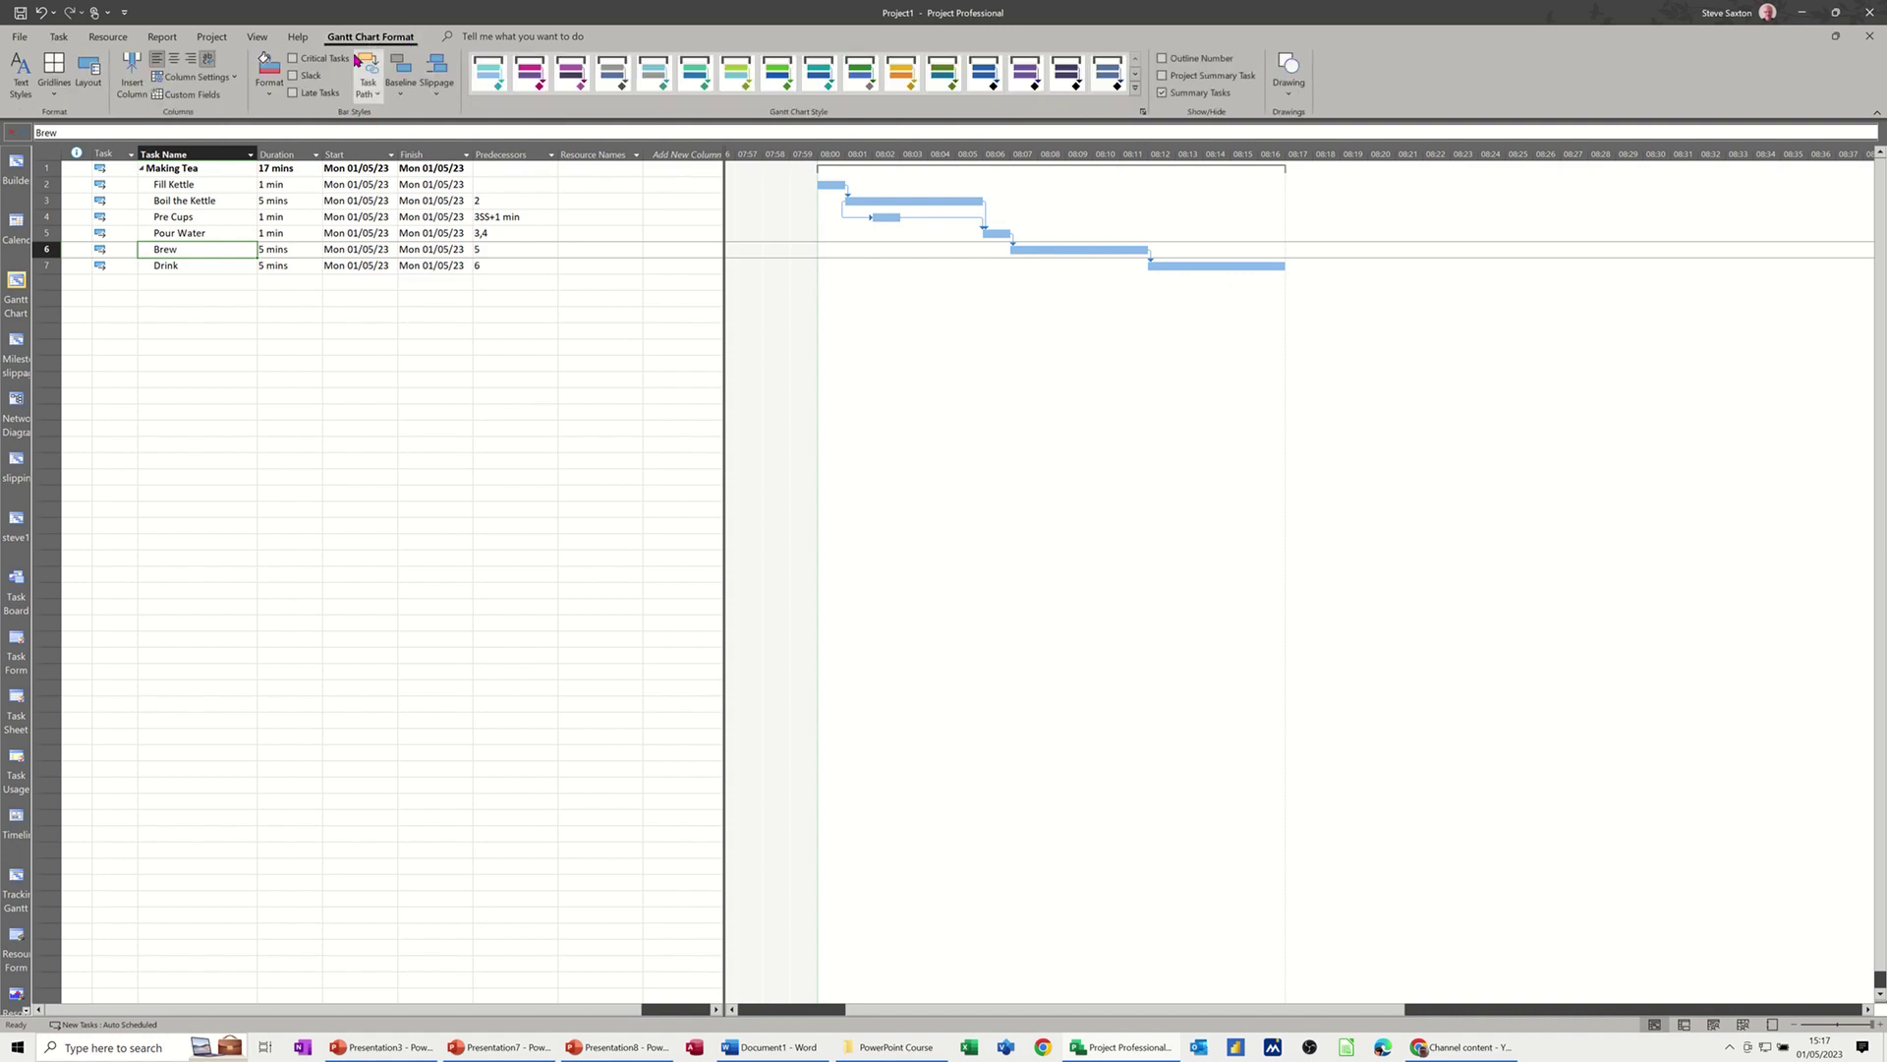
{"action": "left_click", "coordinate": [293, 60]}
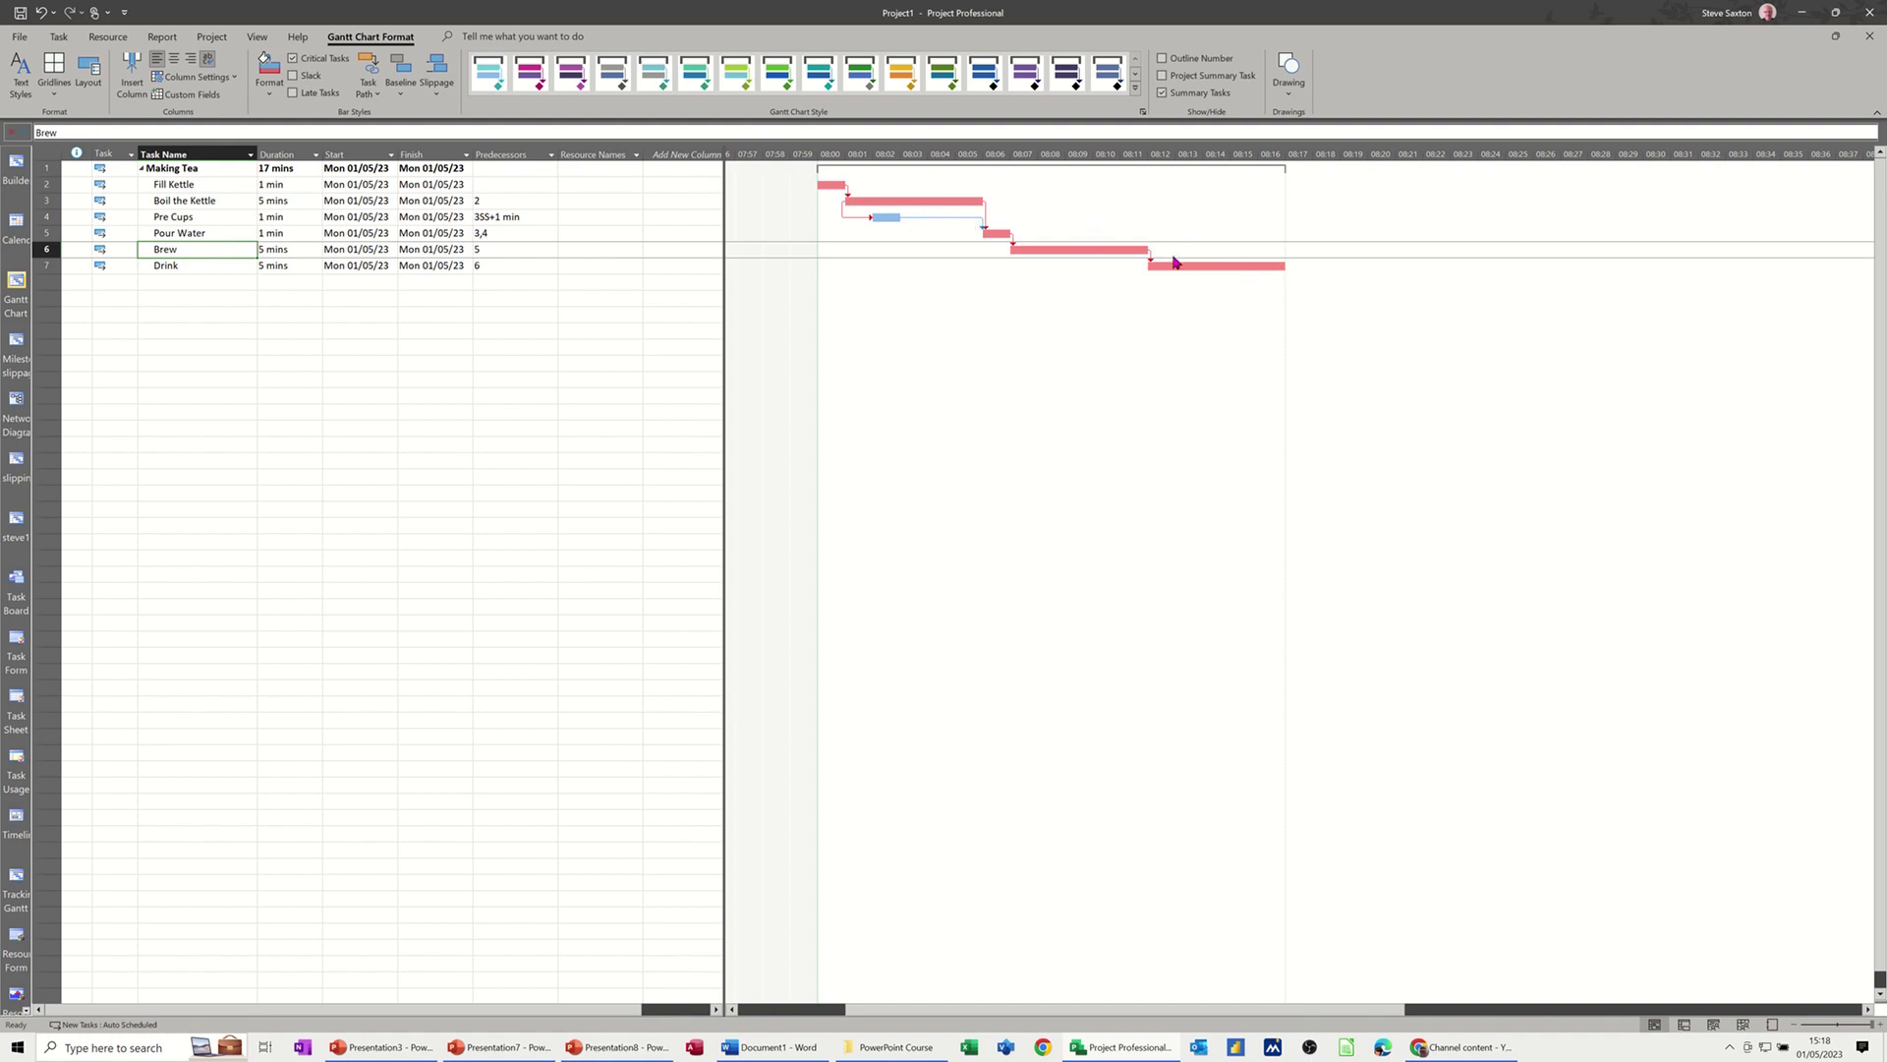
Step: Set the Task bar style's right-side text to Name
{"action": "double_click", "coordinate": [980, 274]}
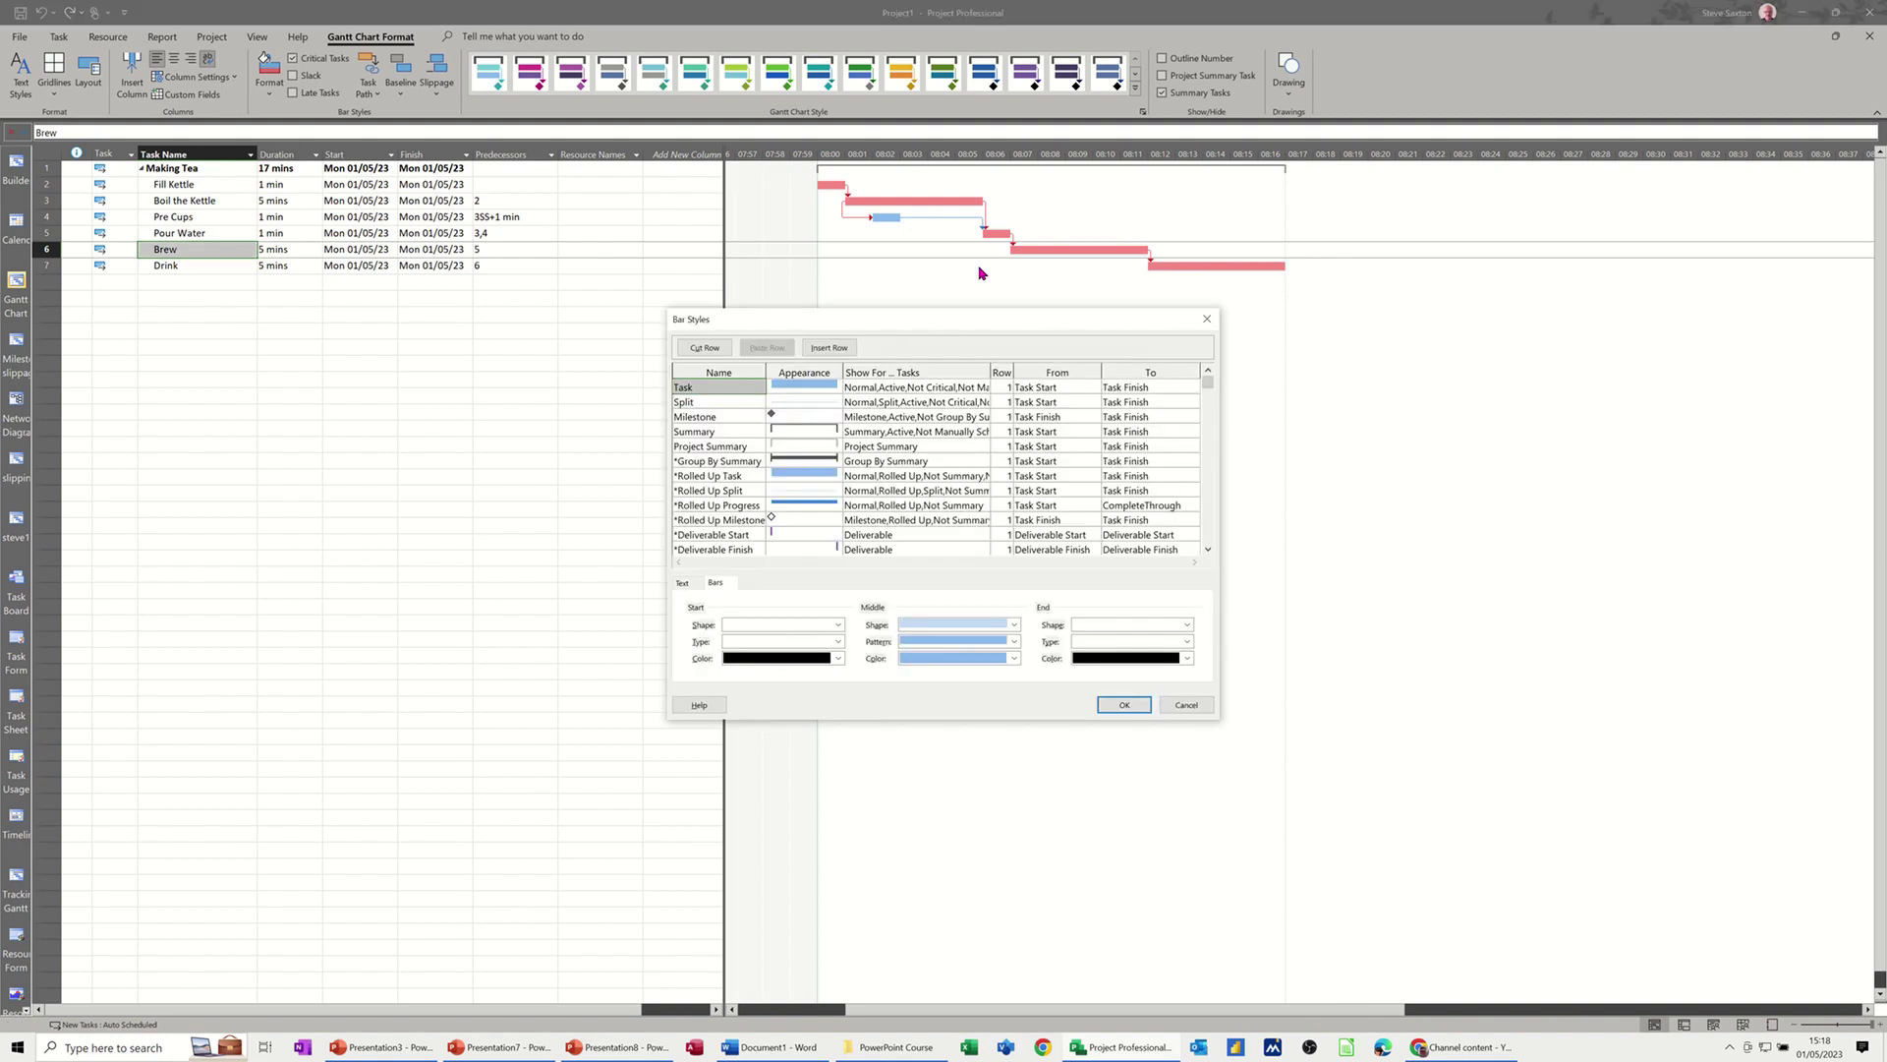
{"action": "left_click_drag", "start_coordinate": [964, 318], "coordinate": [1145, 294]}
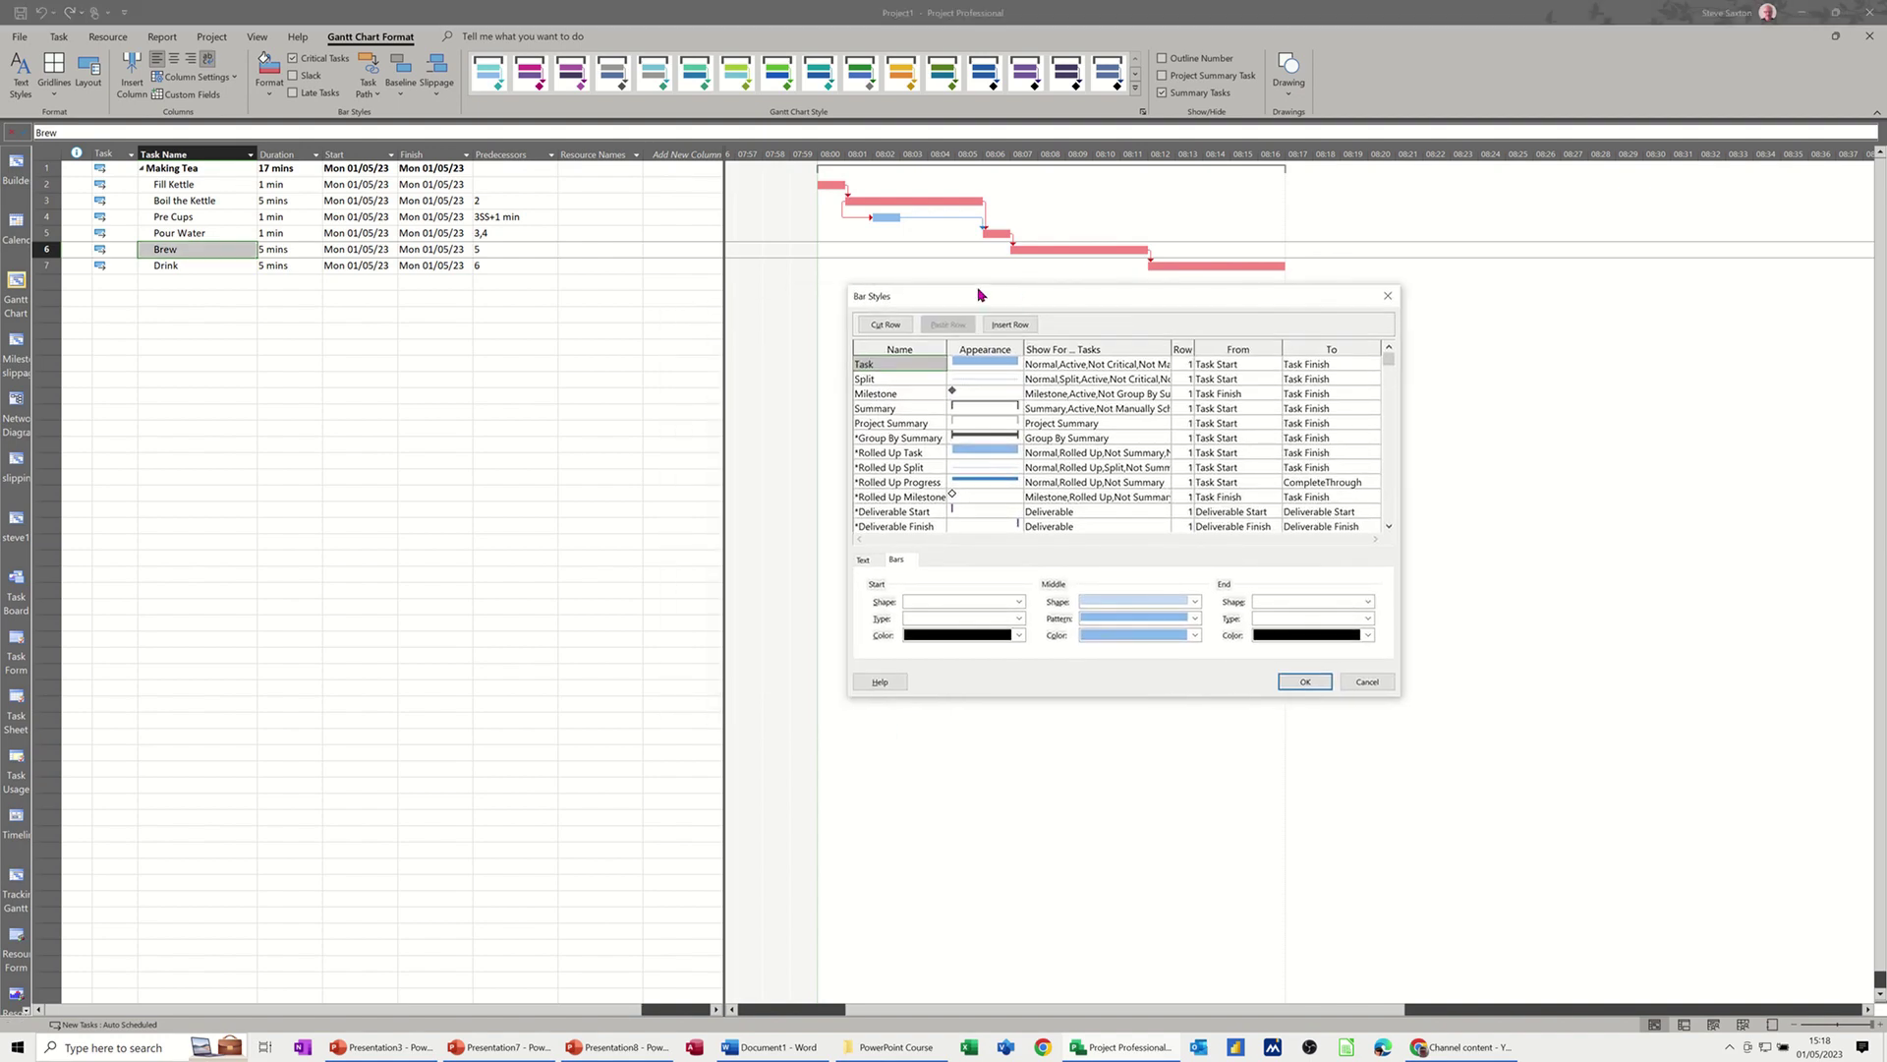
{"action": "left_click", "coordinate": [866, 558]}
{"action": "left_click", "coordinate": [989, 607]}
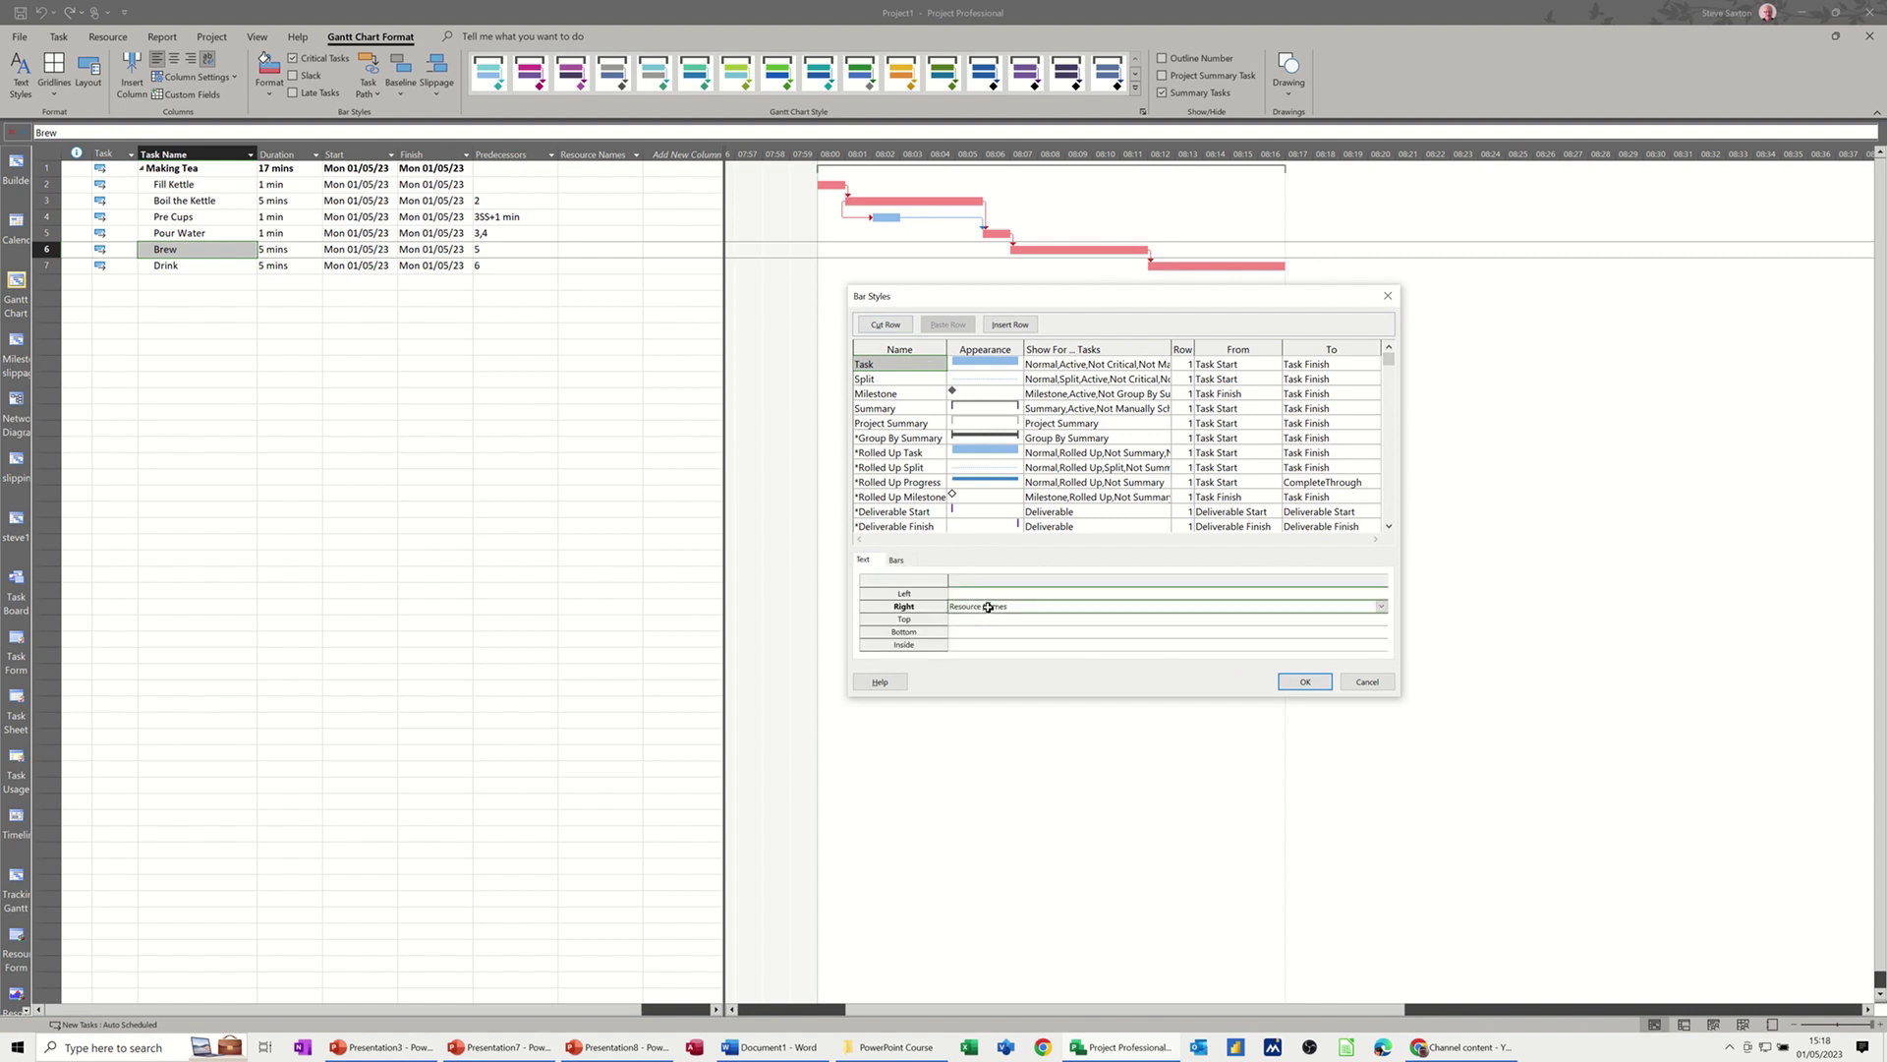
{"action": "type", "text": "Name"}
{"action": "left_click", "coordinate": [1298, 687]}
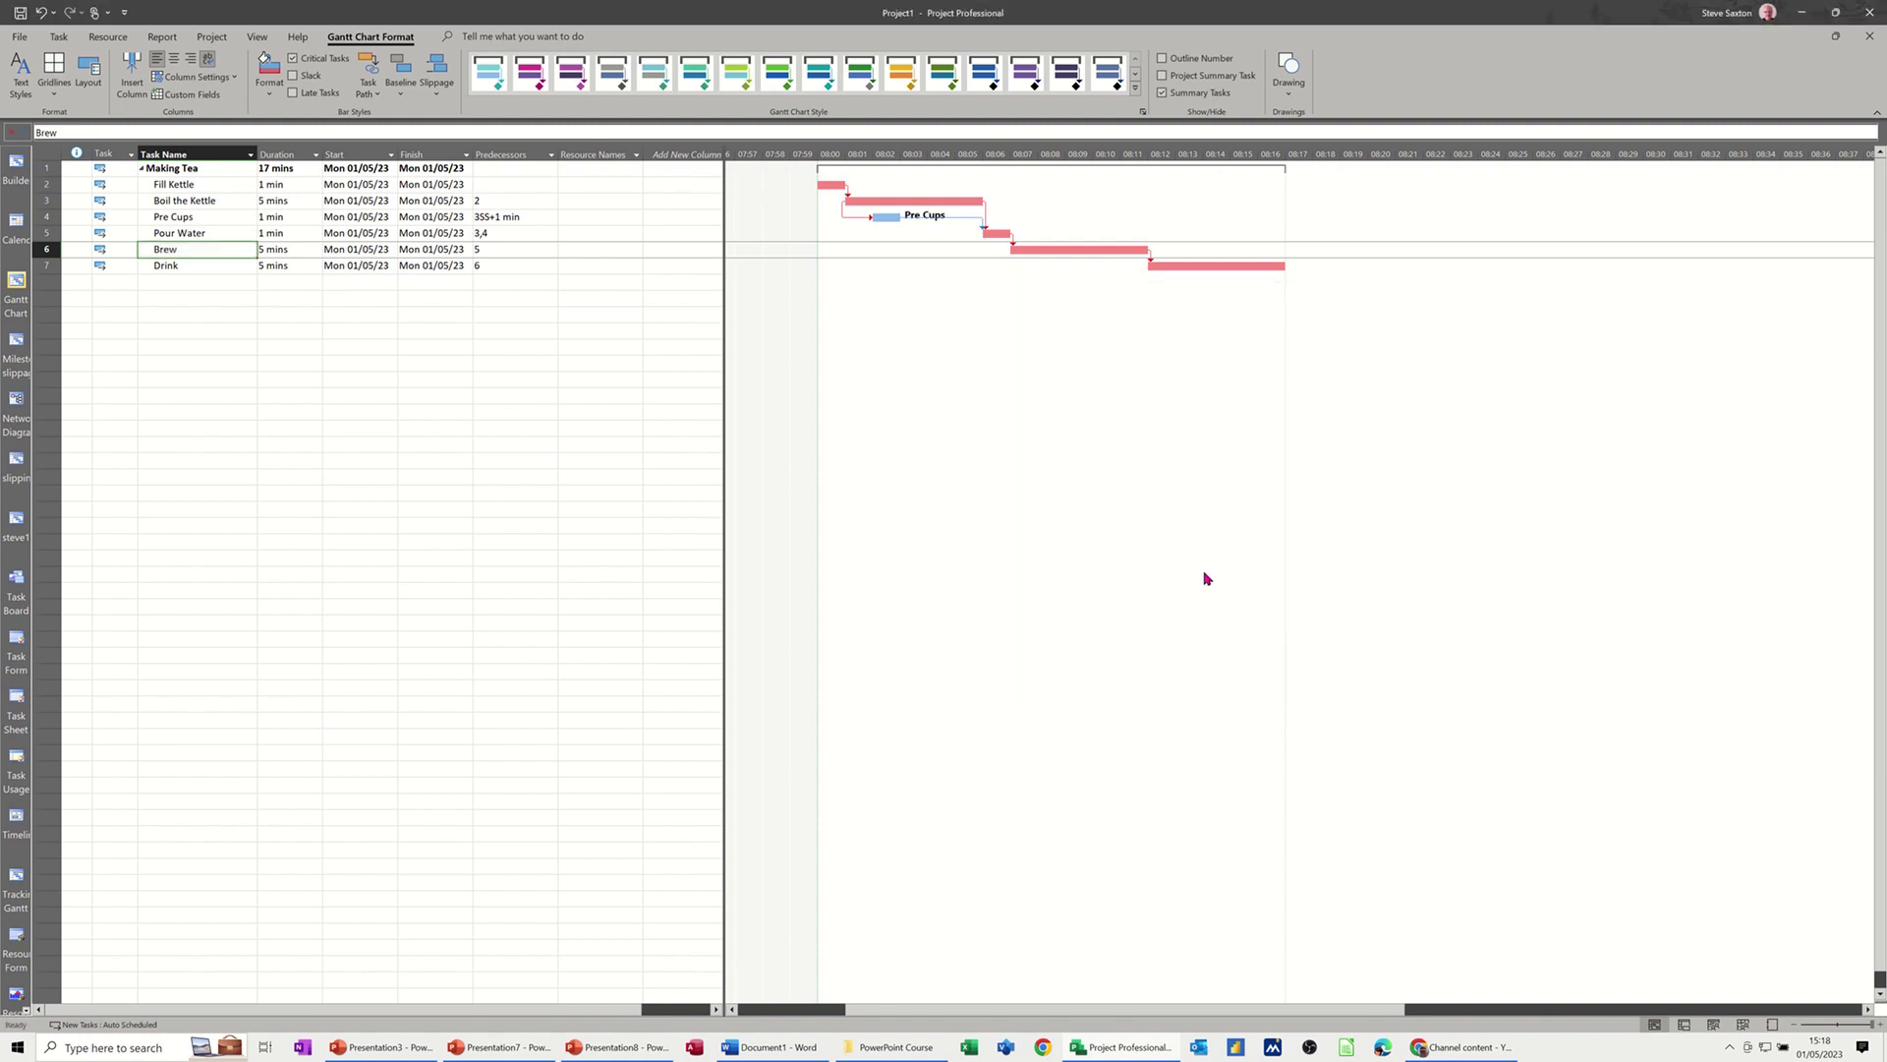
Step: Set the Critical bar style's right-side text to Name
{"action": "double_click", "coordinate": [994, 379]}
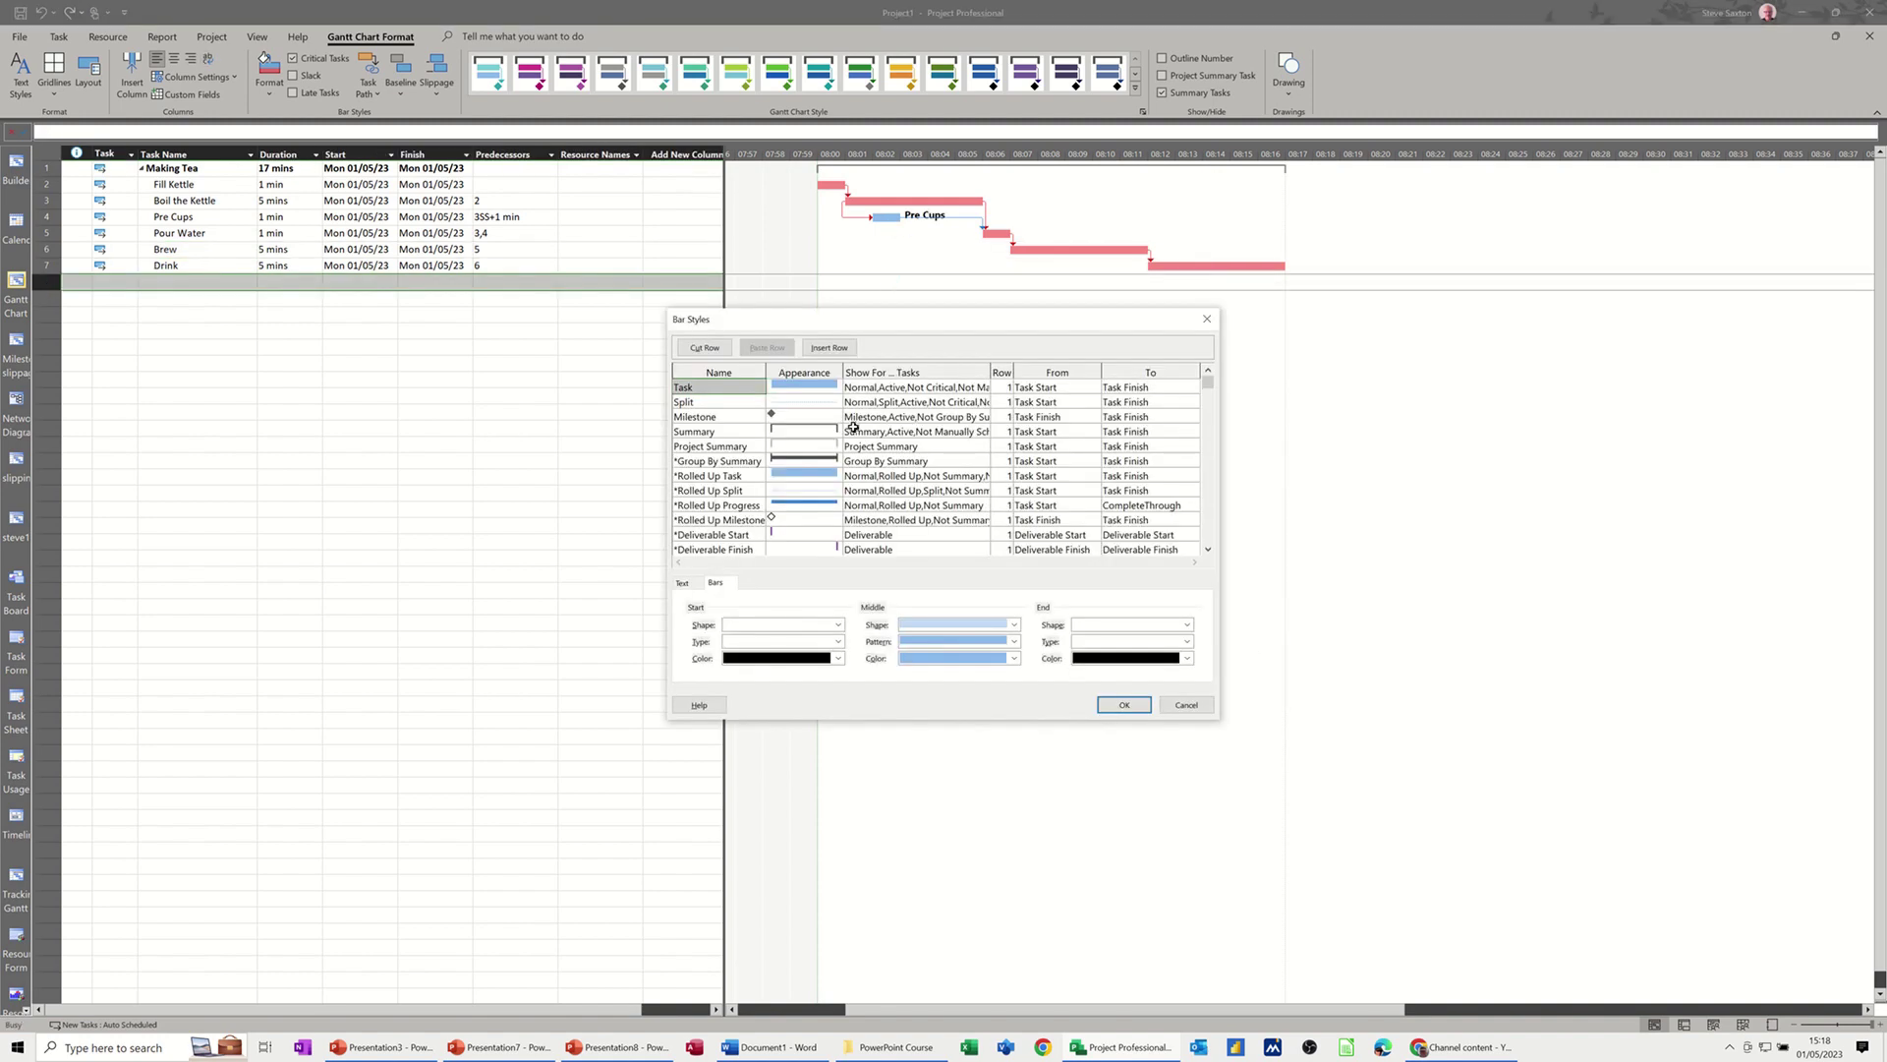
{"action": "left_click", "coordinate": [704, 473]}
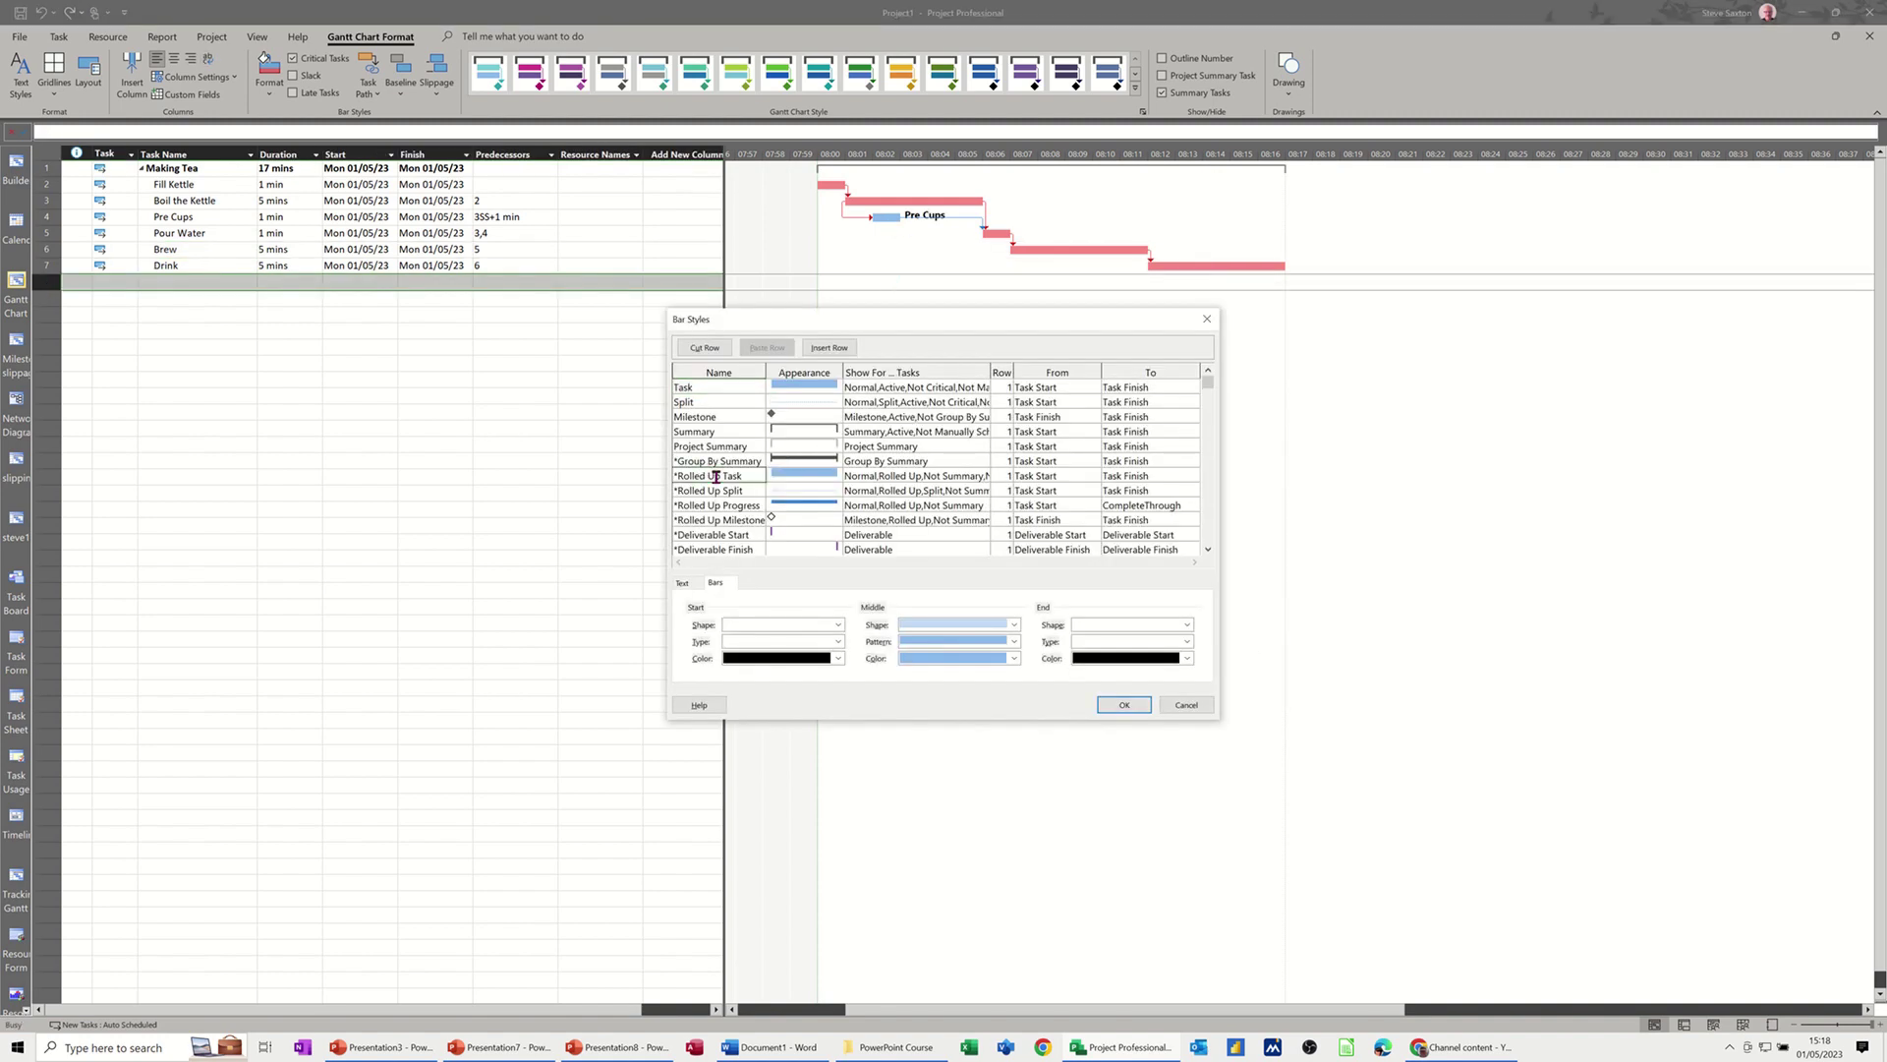
{"action": "left_click", "coordinate": [1208, 555]}
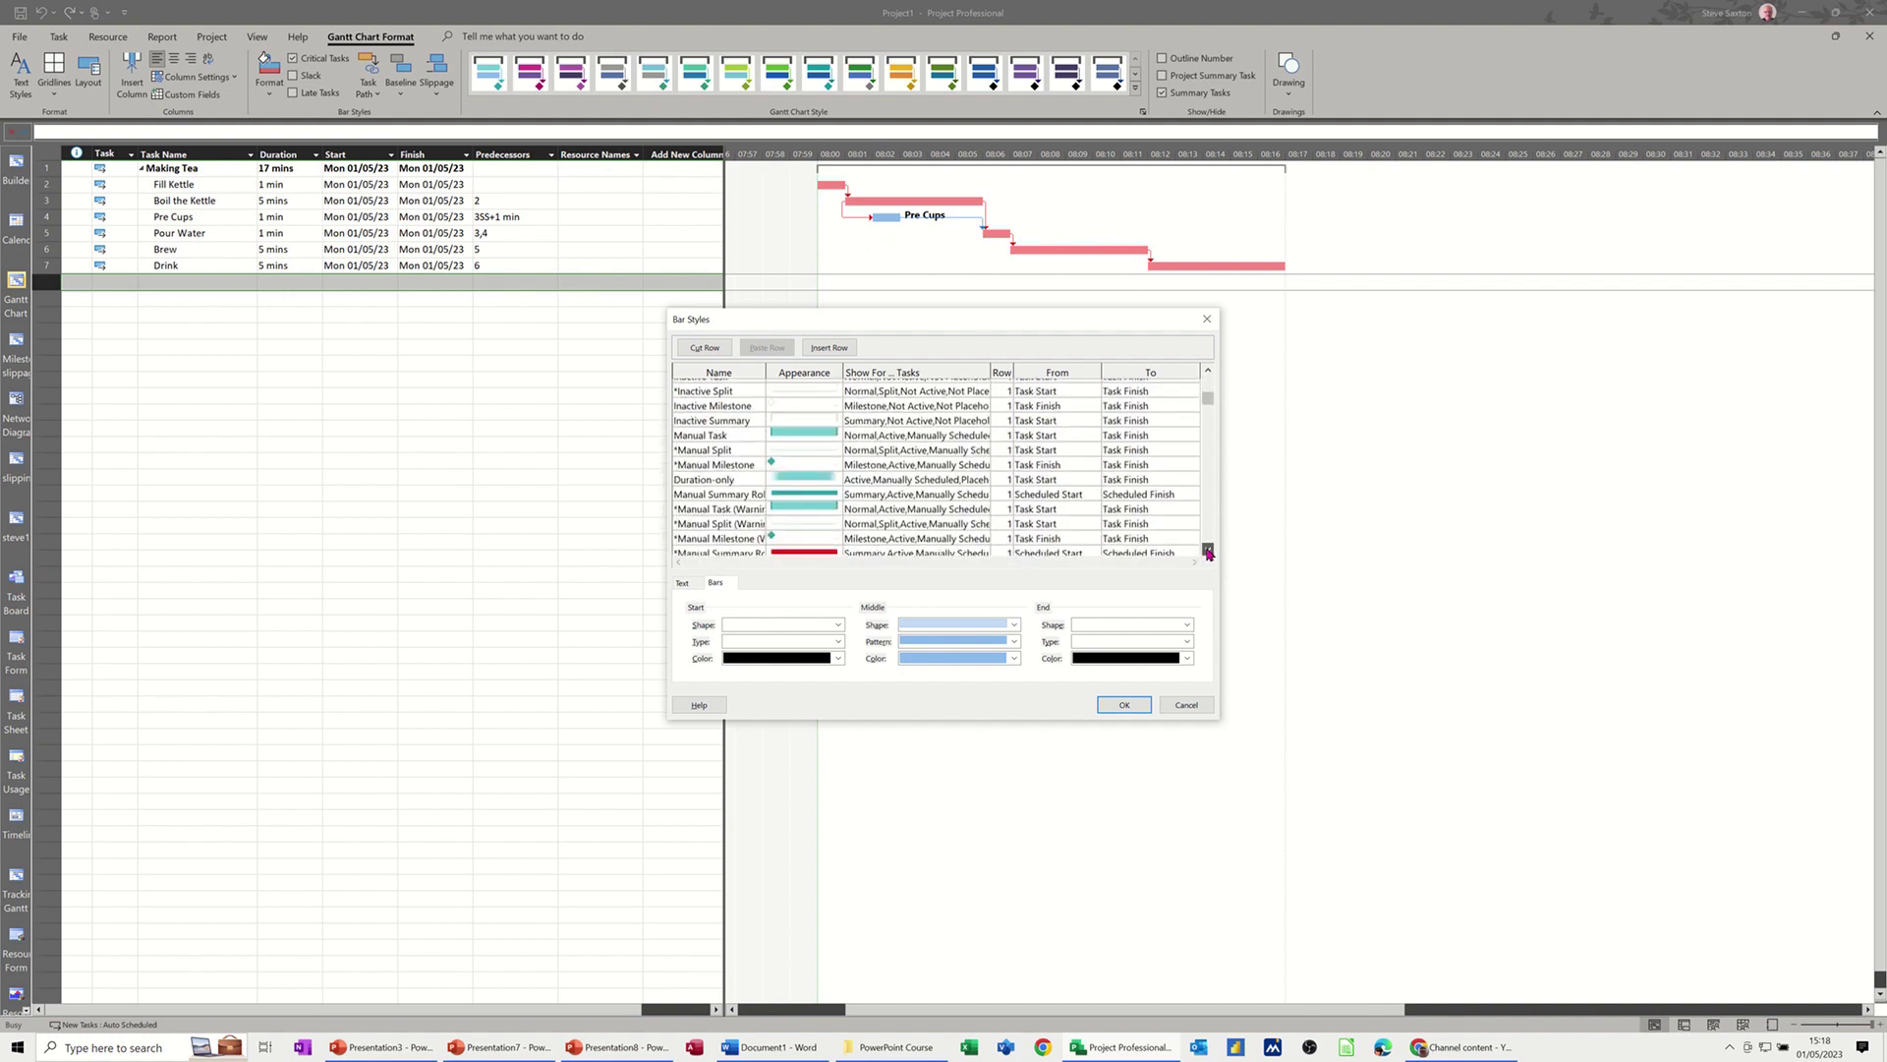
{"action": "left_click", "coordinate": [1208, 555]}
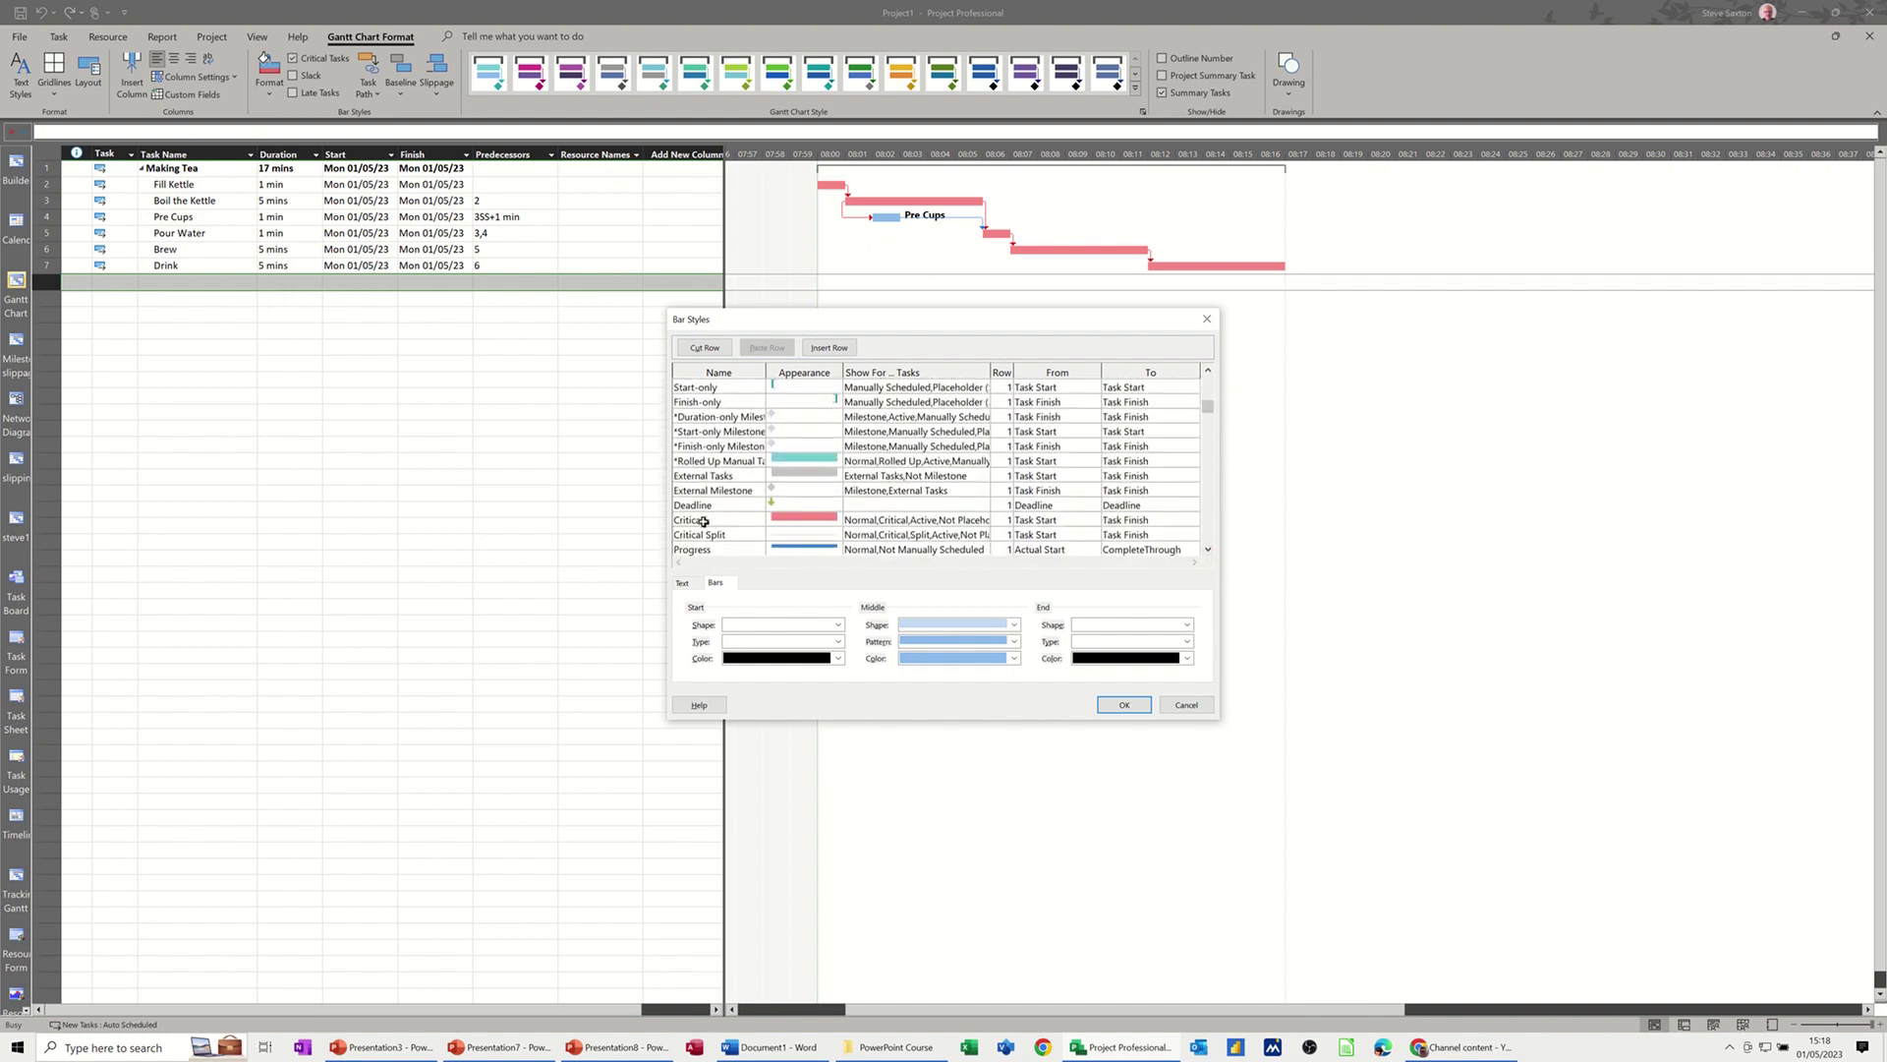
{"action": "left_click", "coordinate": [704, 520]}
{"action": "left_click", "coordinate": [683, 582]}
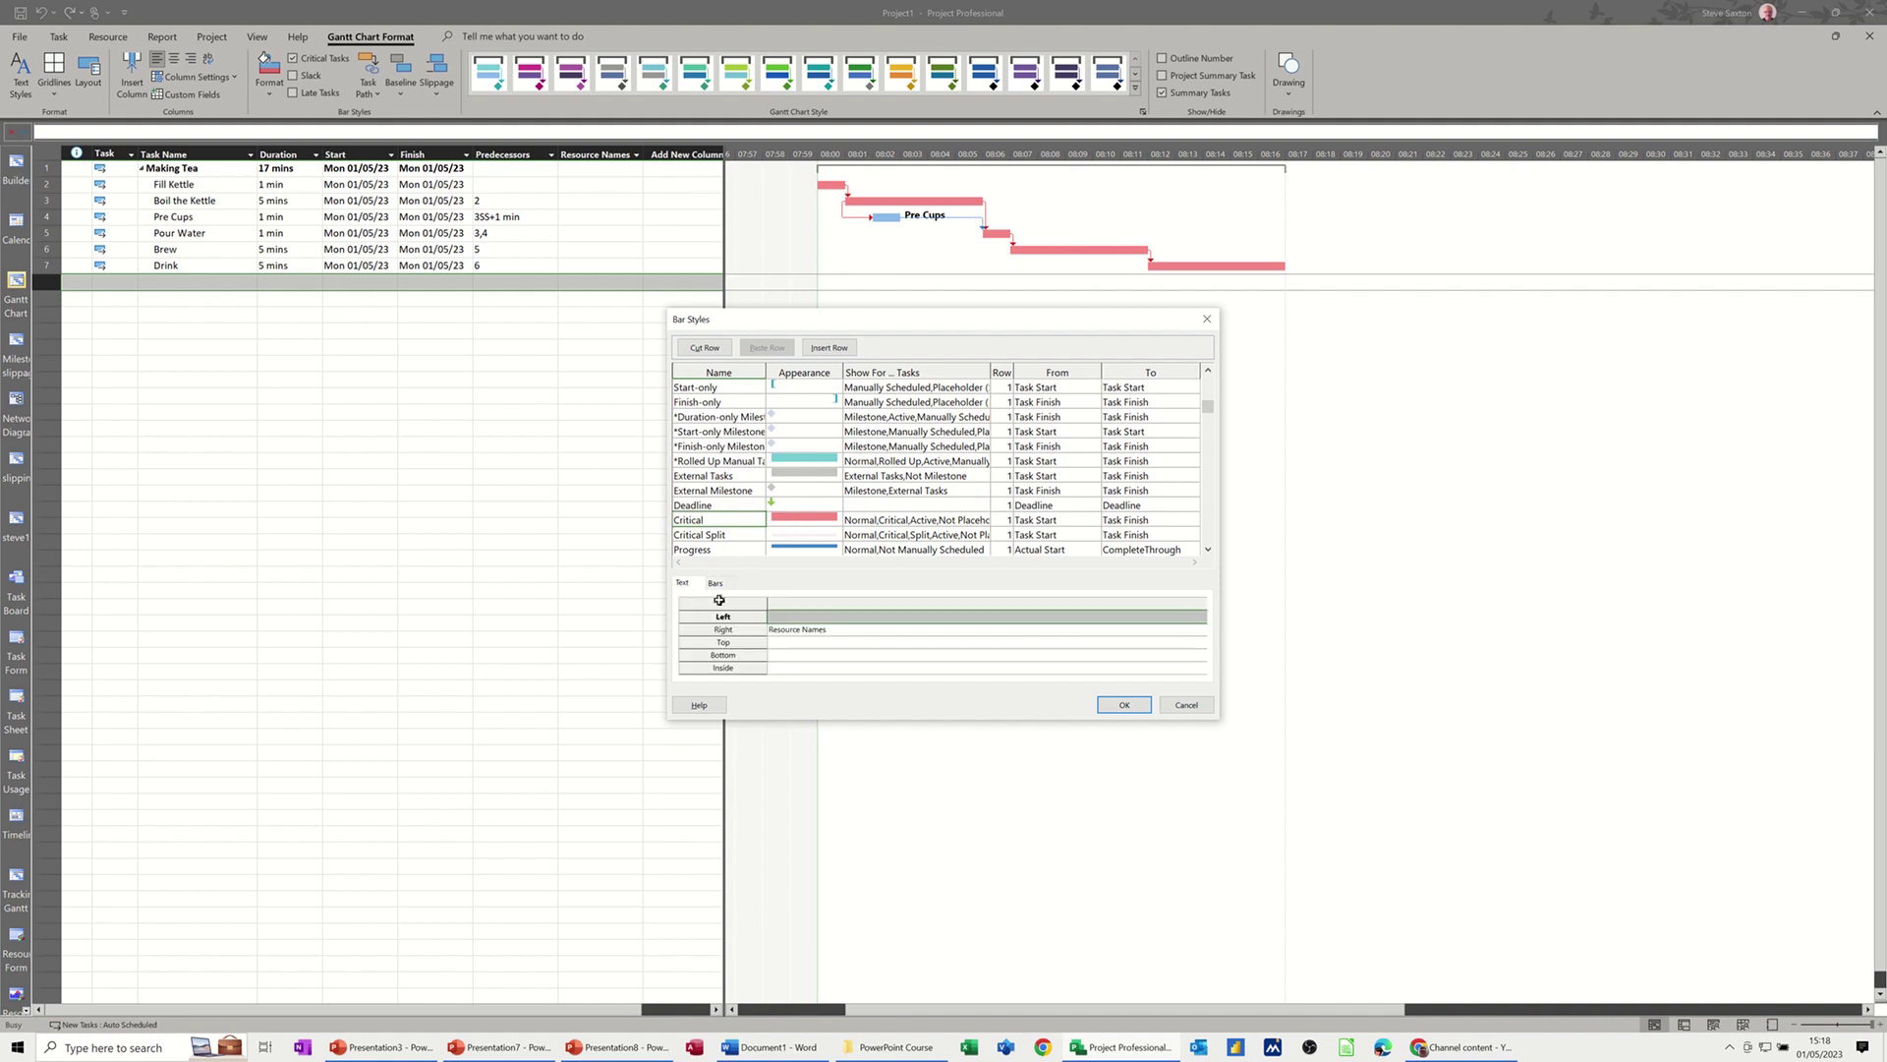
{"action": "left_click", "coordinate": [802, 630]}
{"action": "type", "text": "Name"}
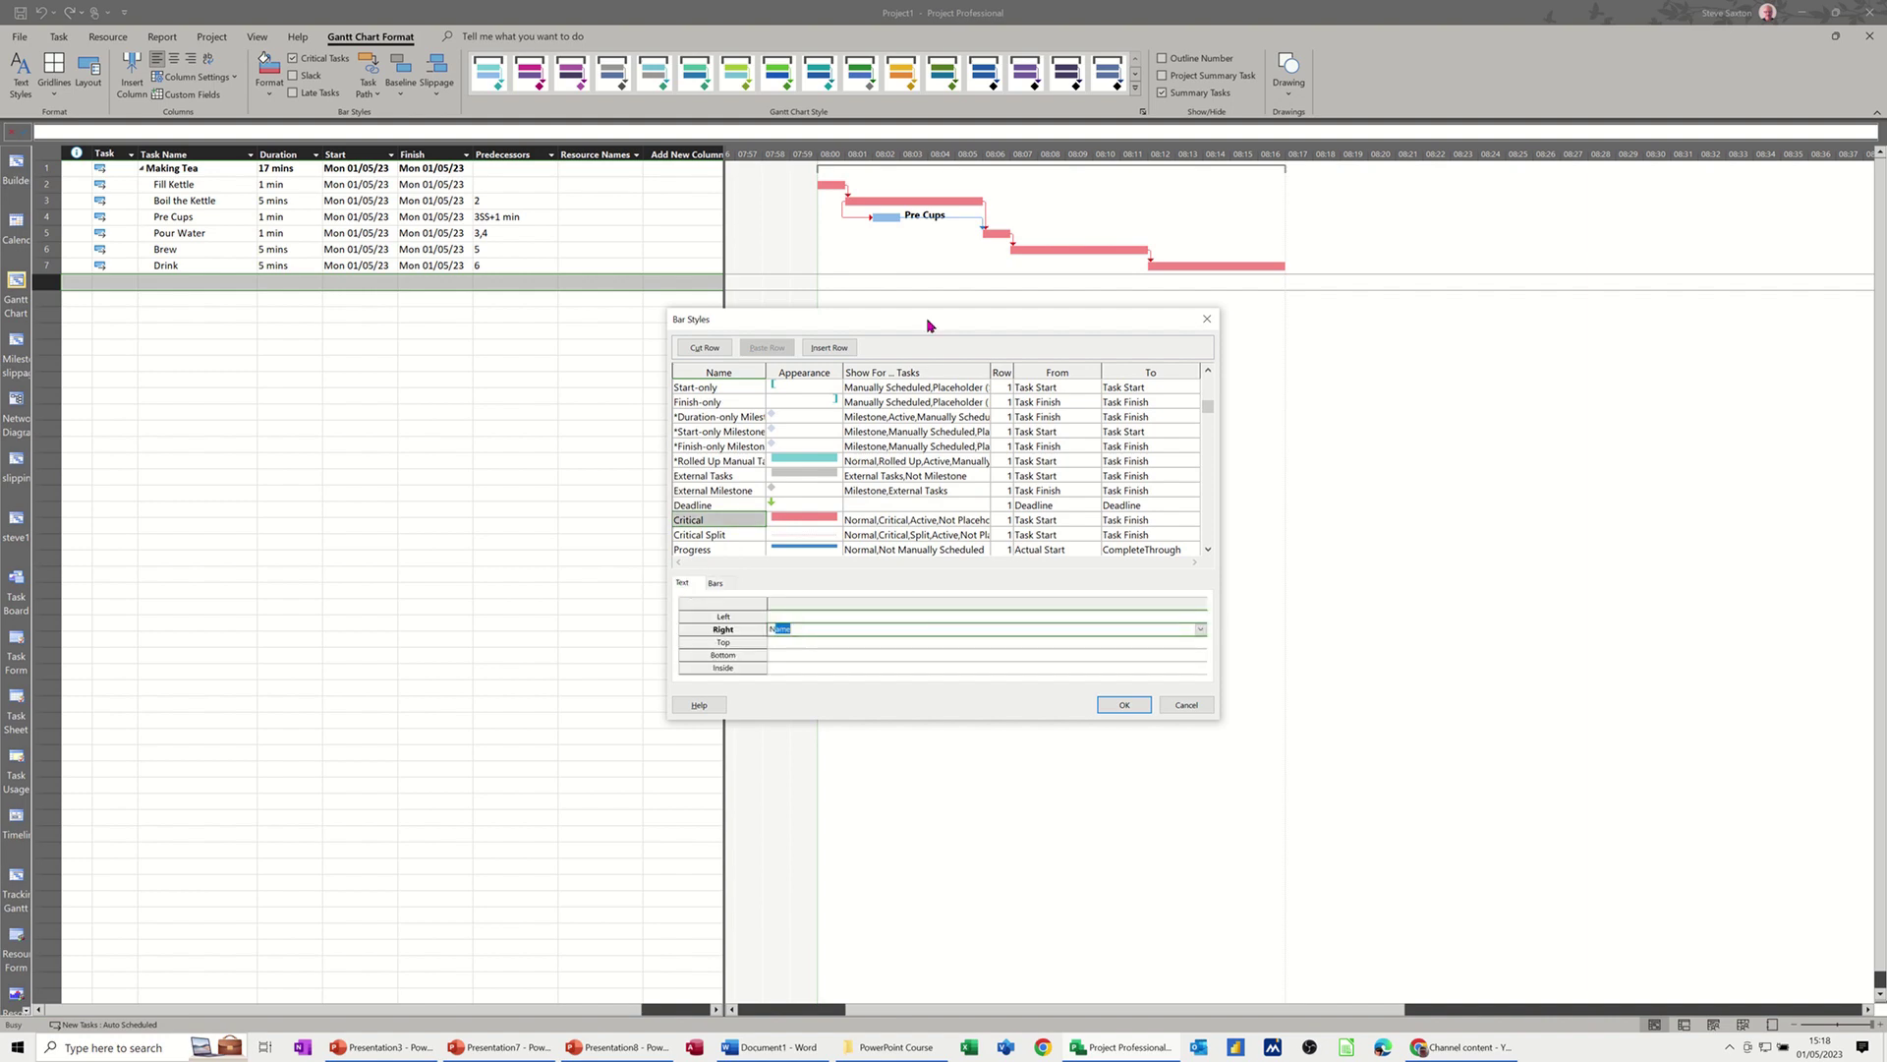
{"action": "left_click", "coordinate": [1123, 705]}
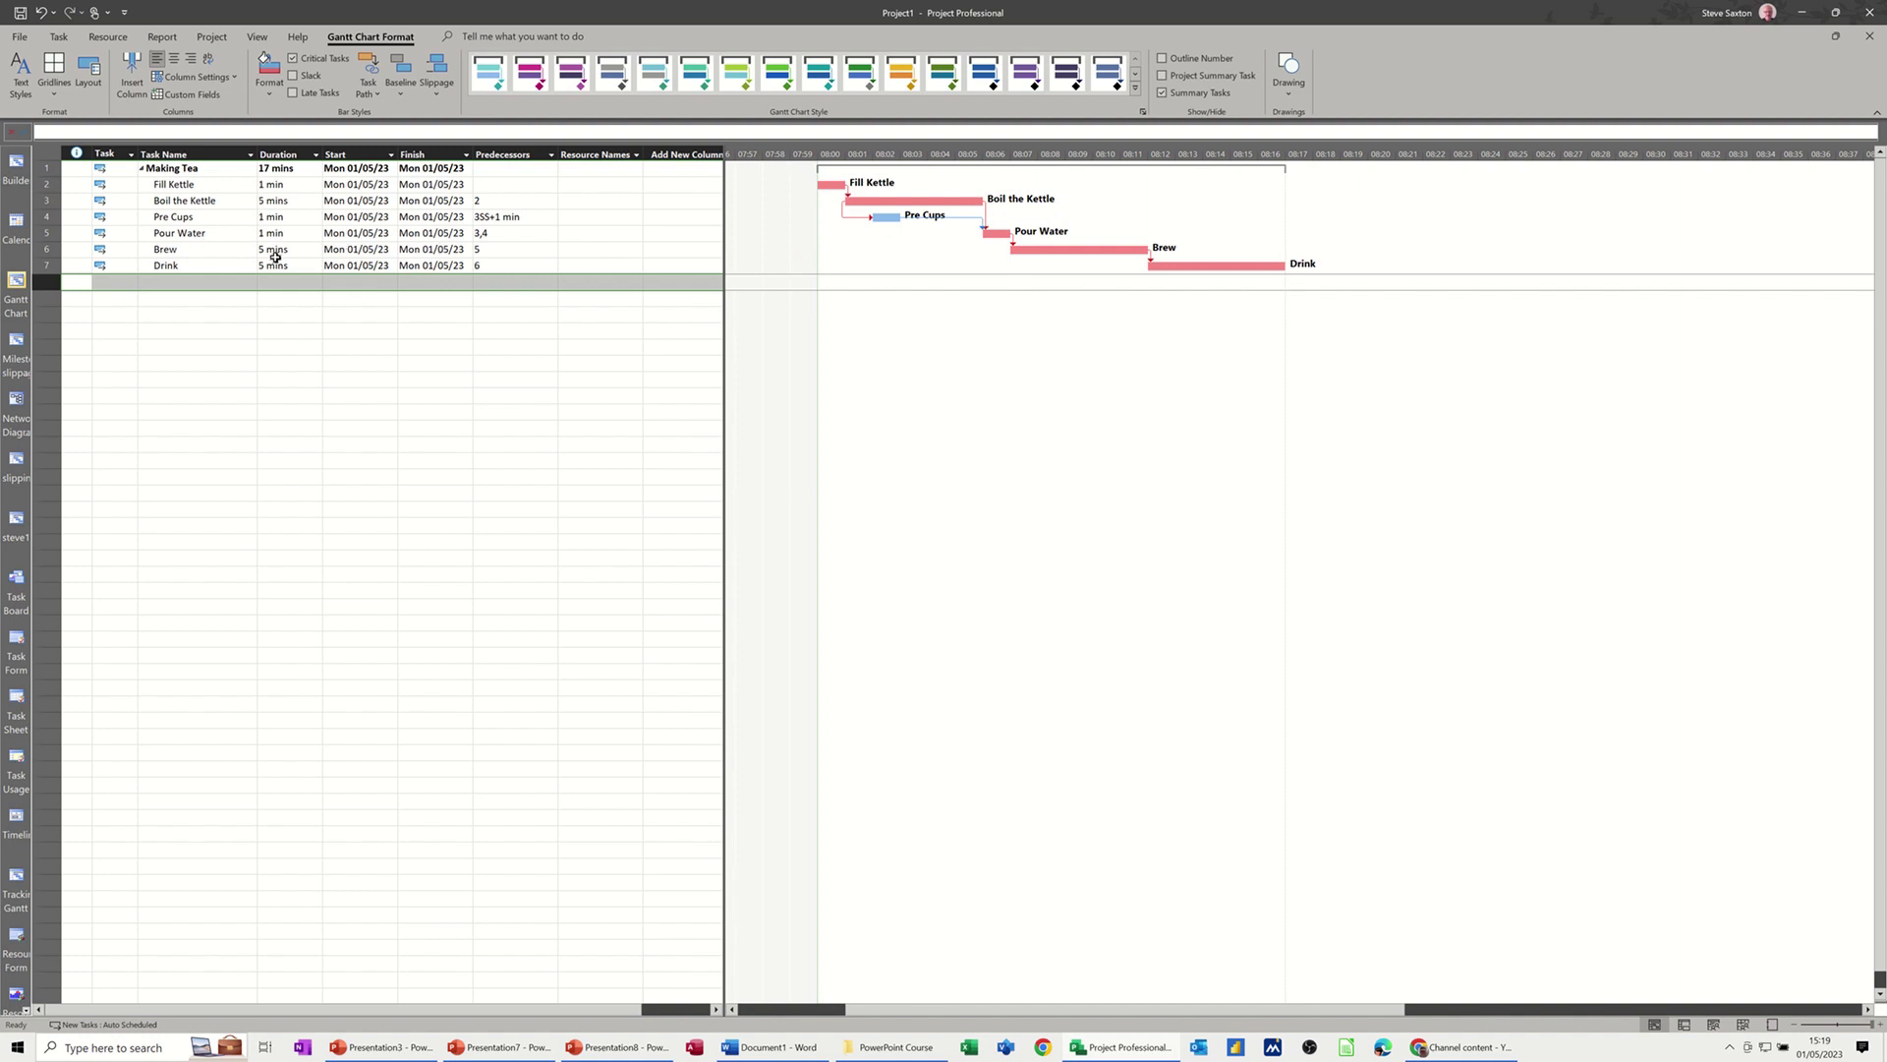
Step: Change Brew's duration to 3 mins, bringing Making Tea to 15 mins total
{"action": "left_click", "coordinate": [278, 249]}
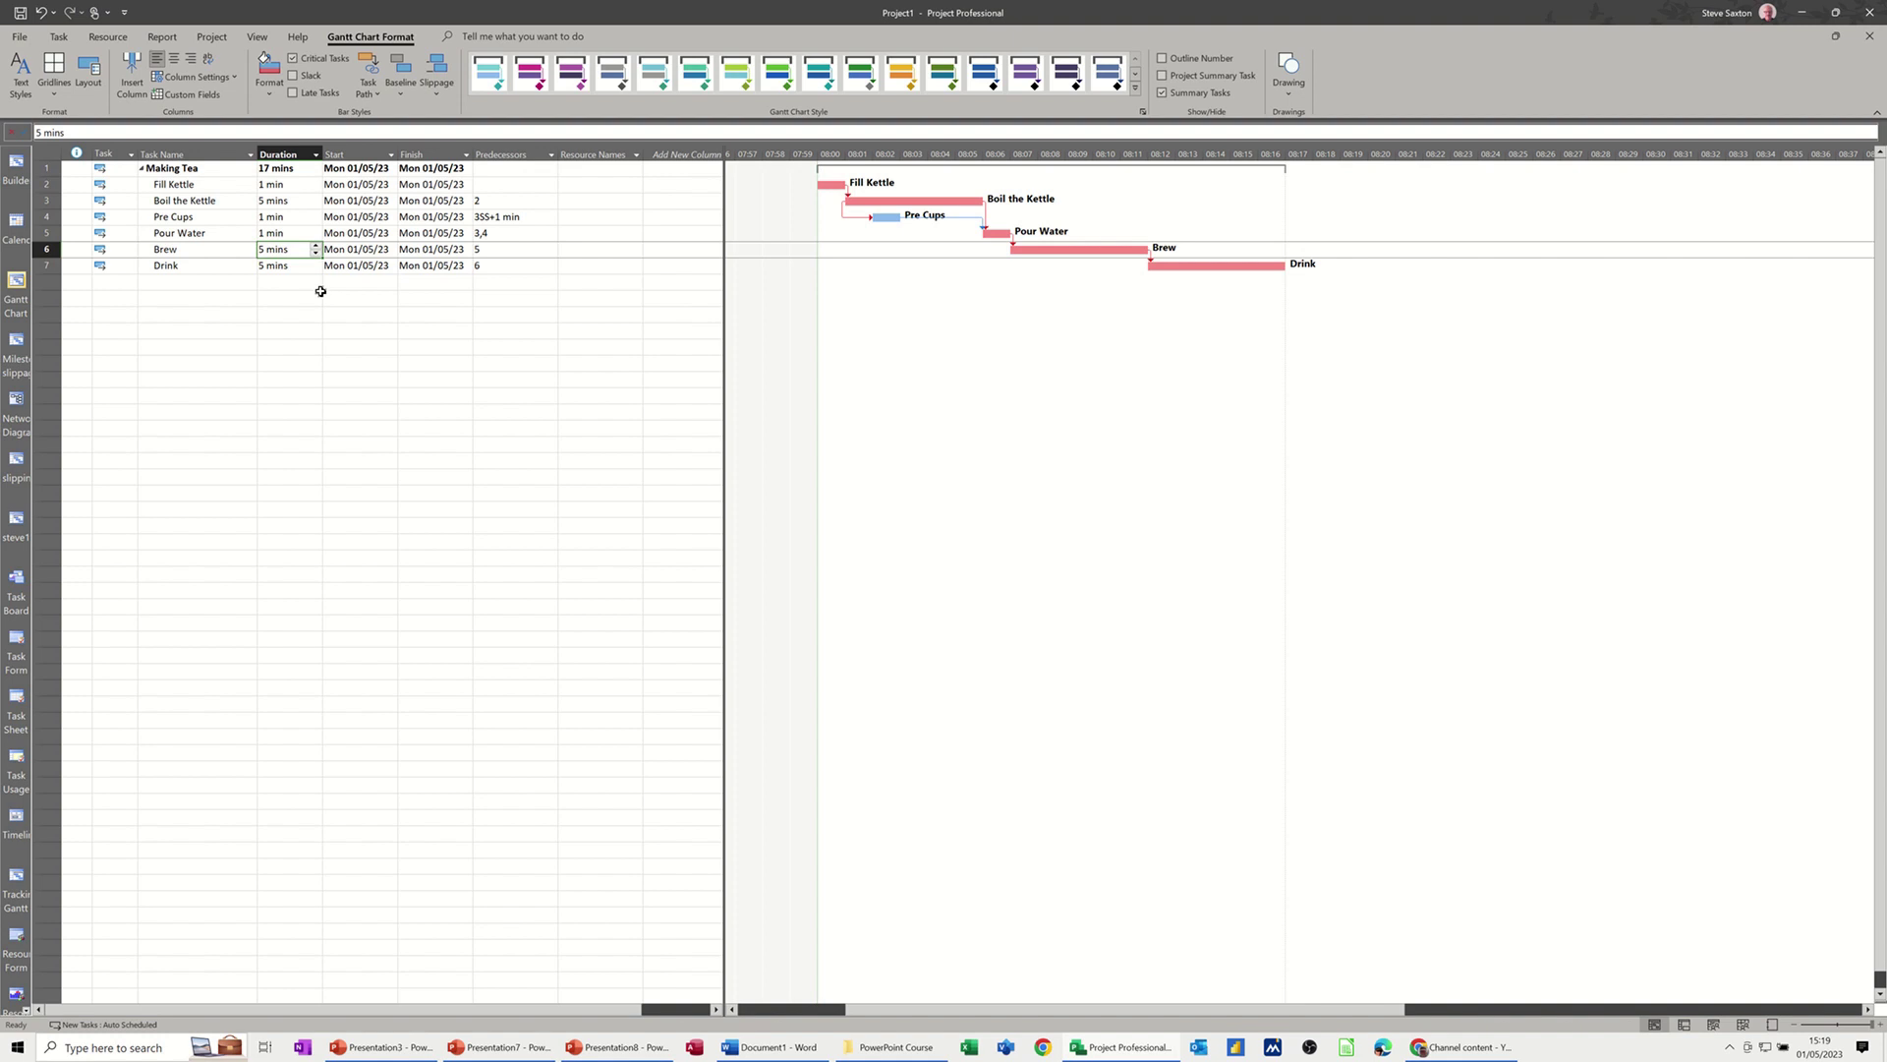
{"action": "type", "text": "3m"}
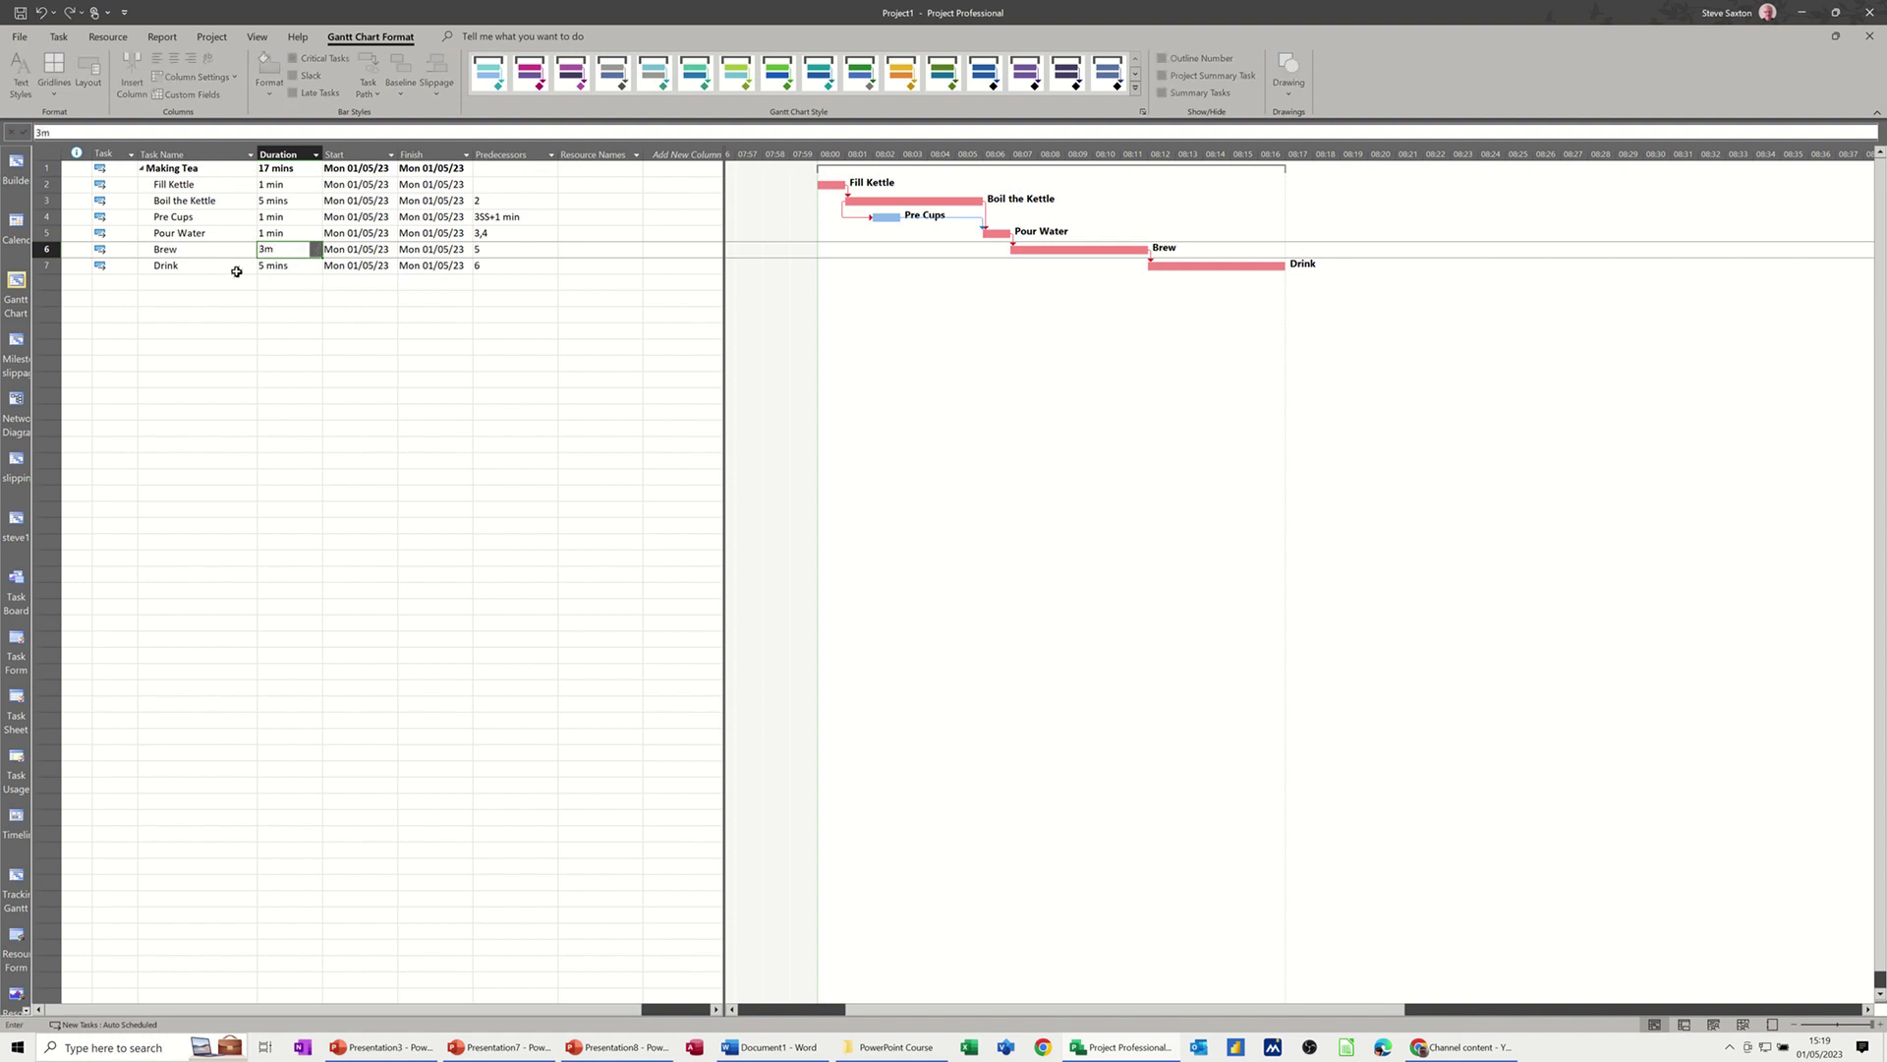
{"action": "left_click", "coordinate": [236, 272]}
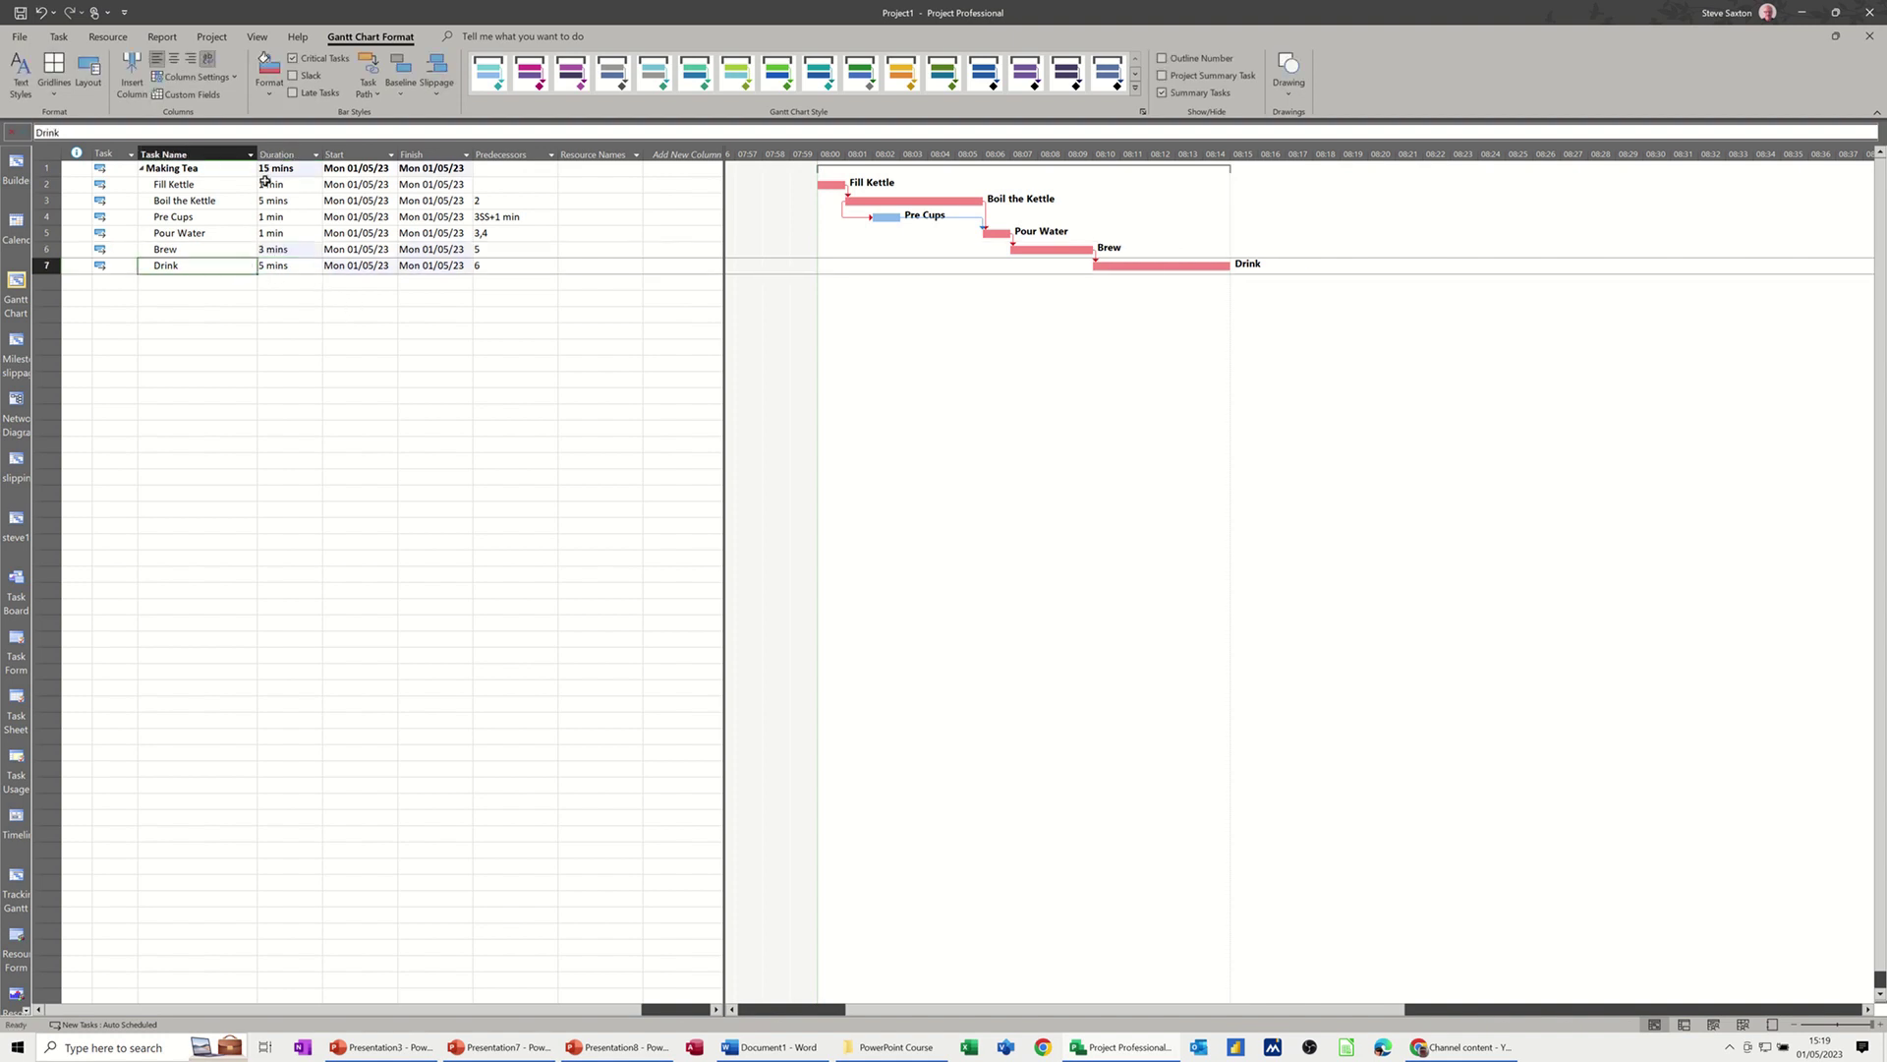